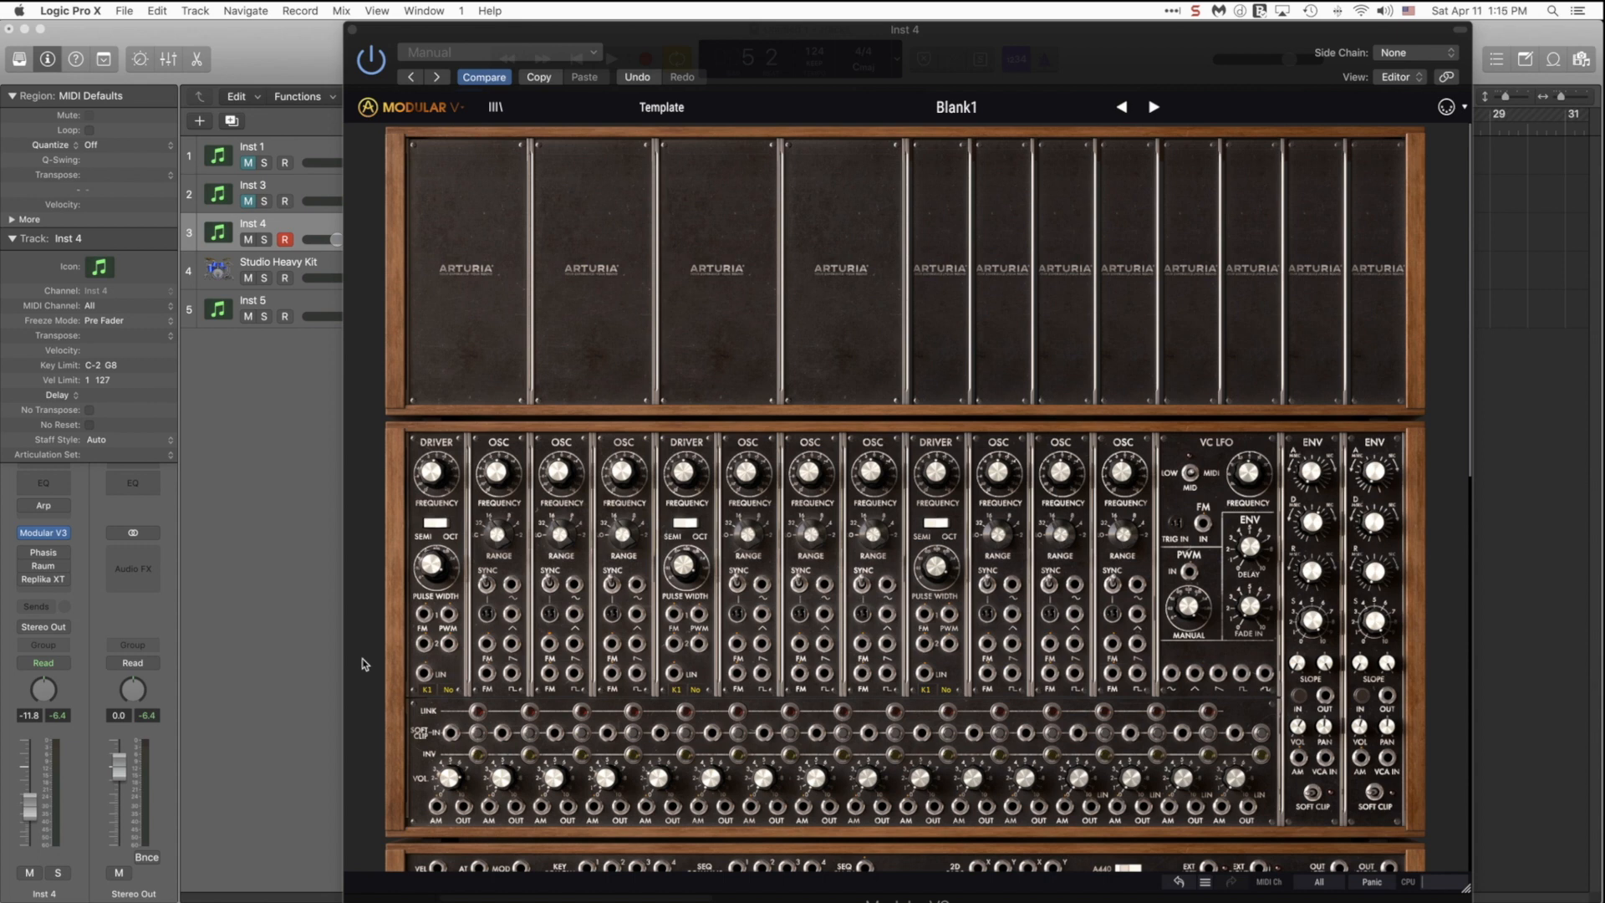
Examine the Blank1 template from the empty module slots down through the sequencer, effects and keyboard sections and back up
scroll(362, 664, "down", 2)
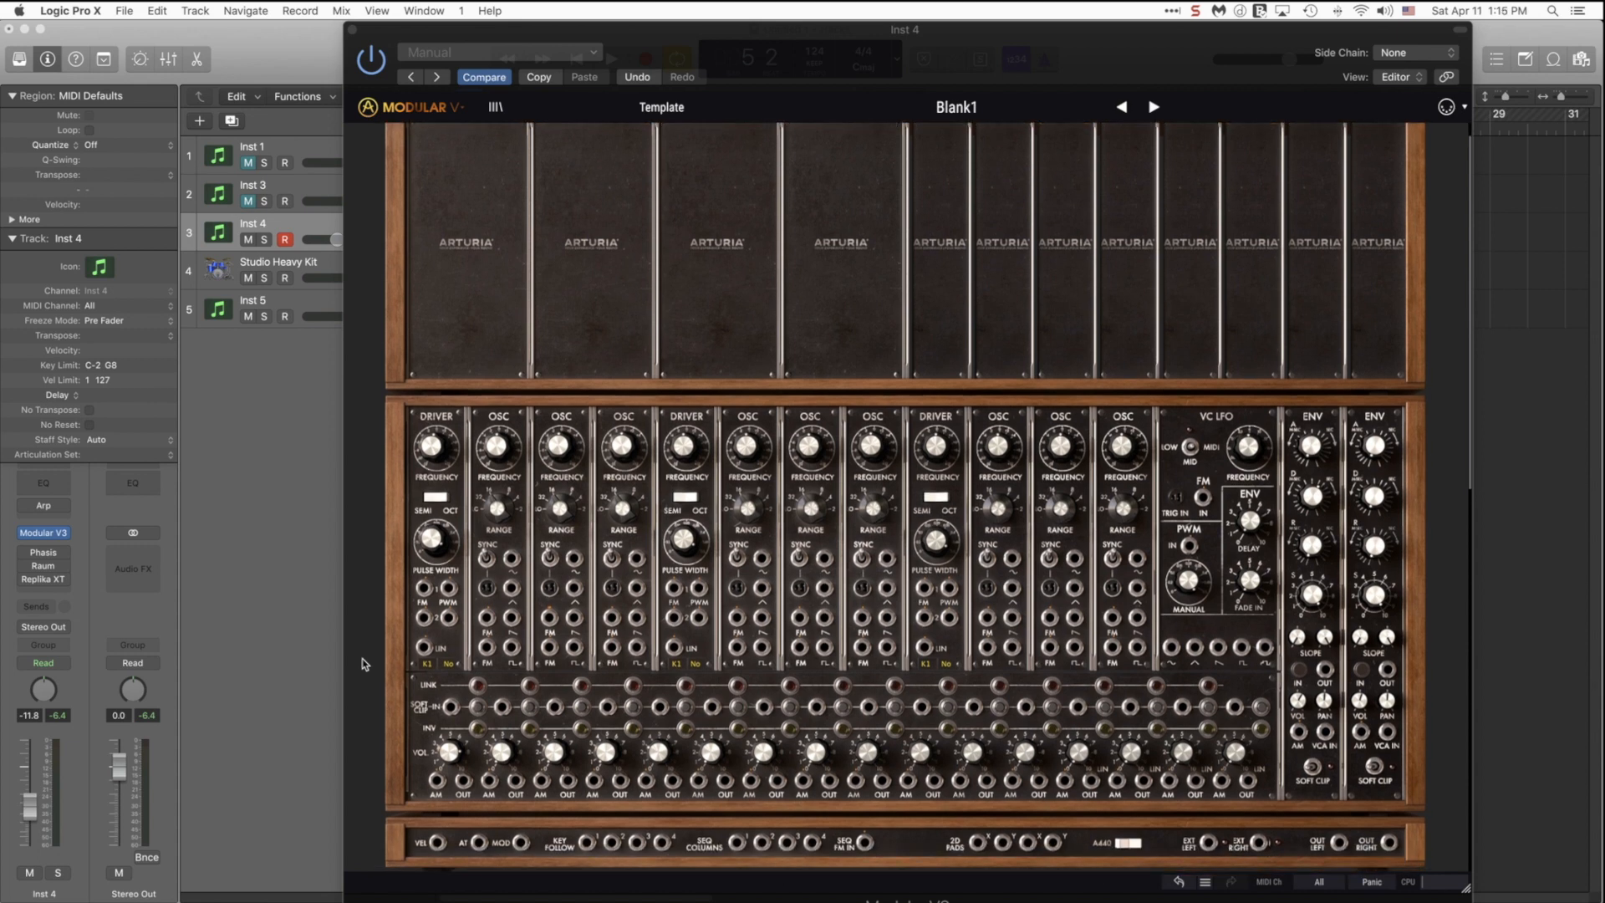
scroll(362, 664, "down", 10)
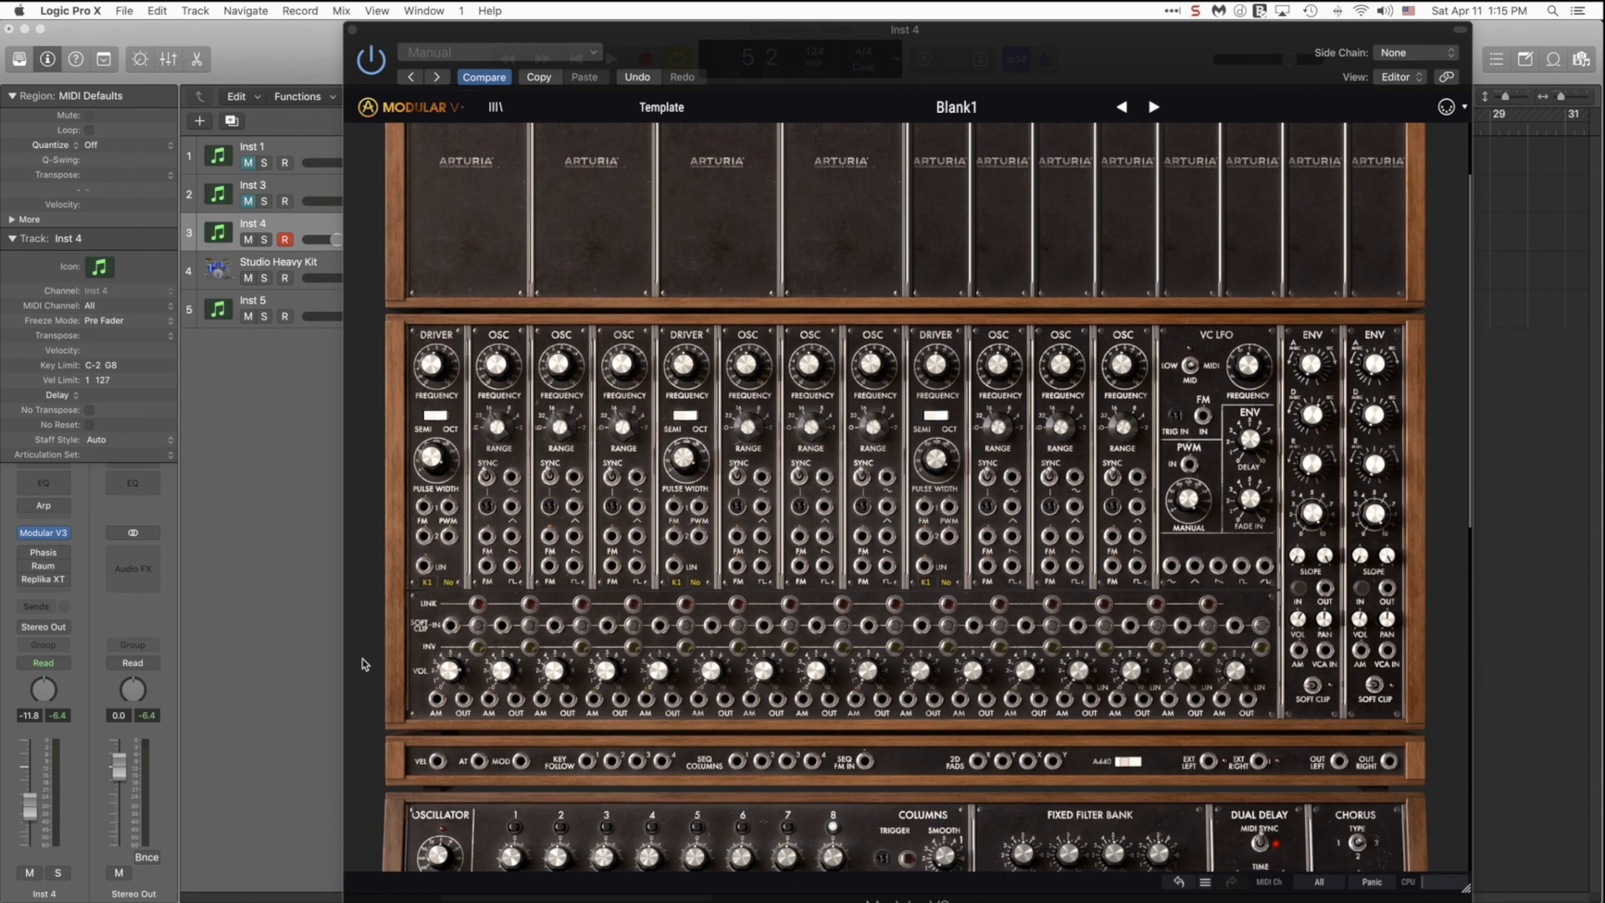
scroll(362, 664, "down", 14)
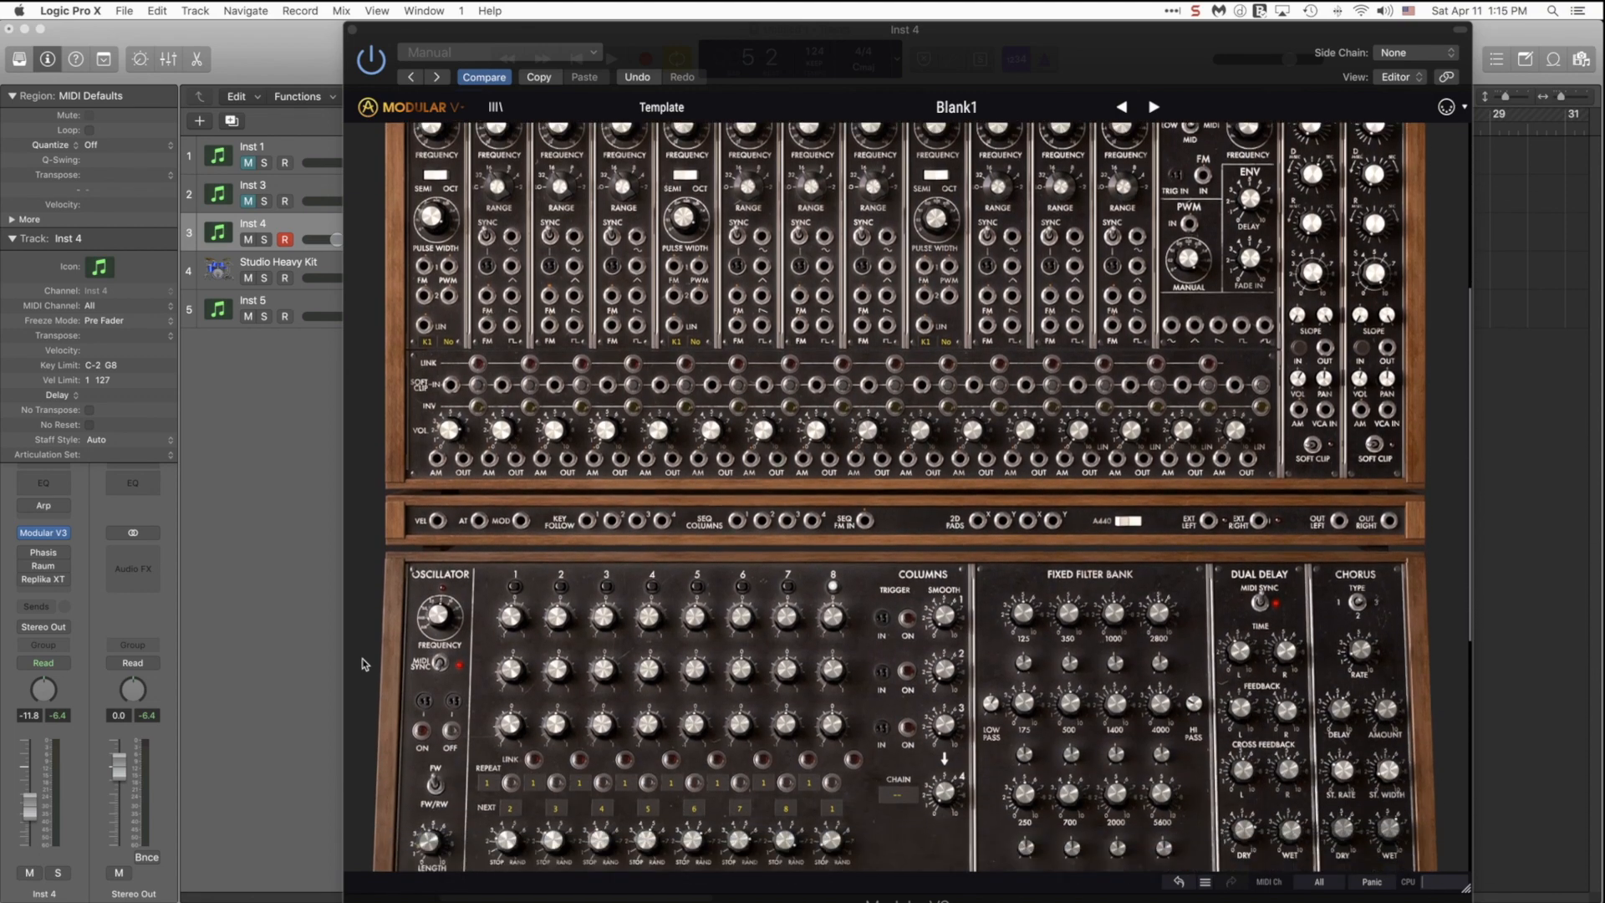
scroll(362, 664, "down", 20)
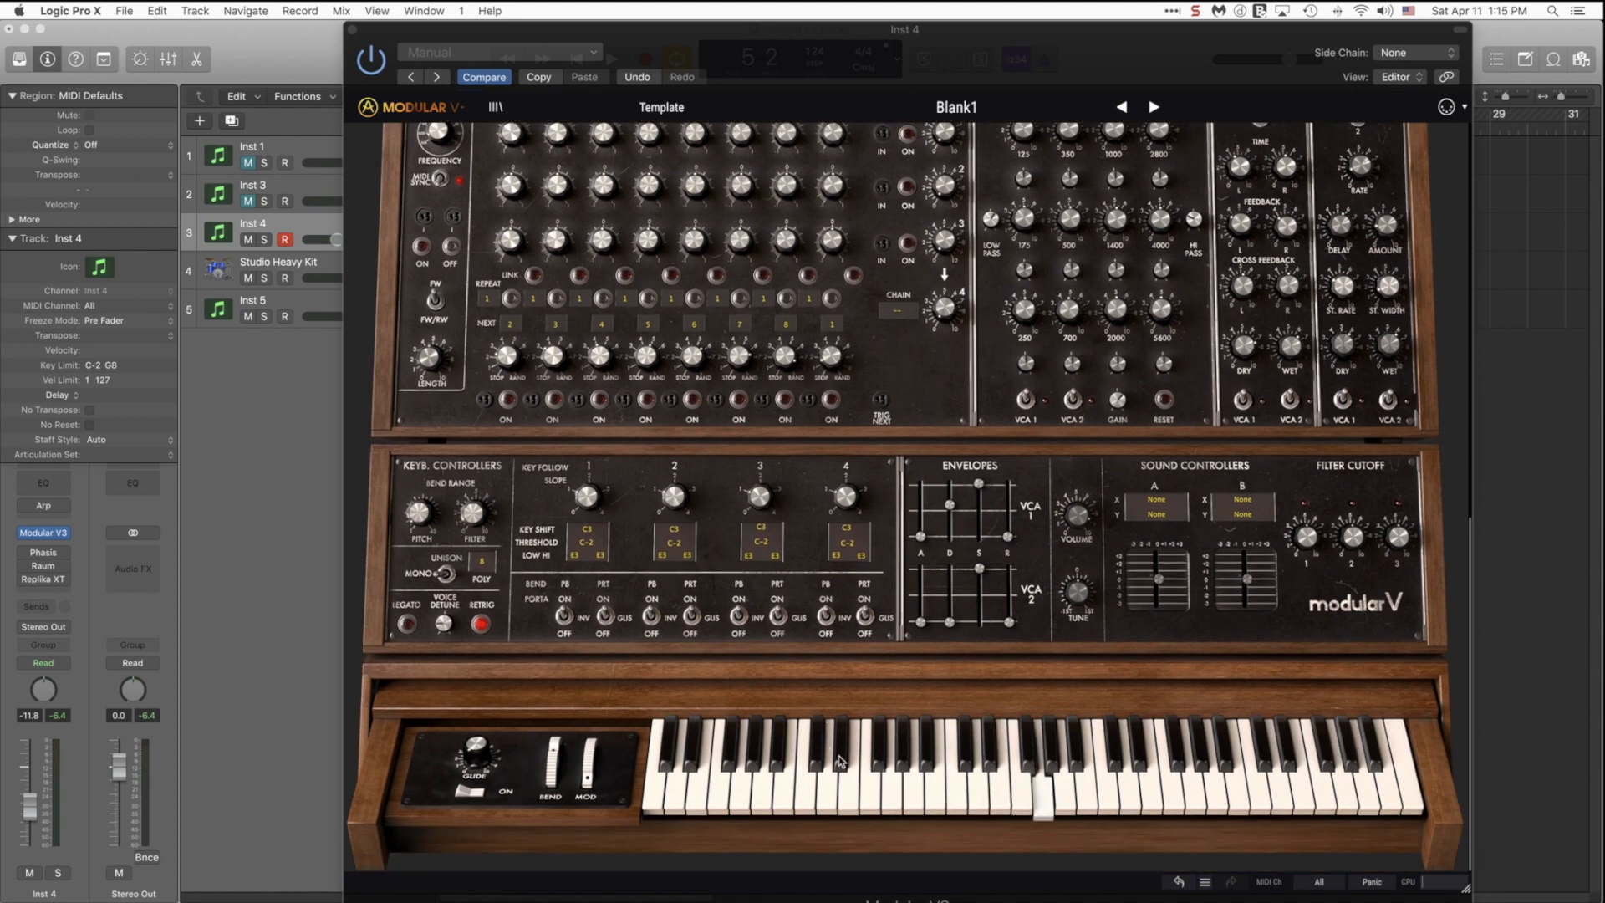
scroll(626, 560, "up", 15)
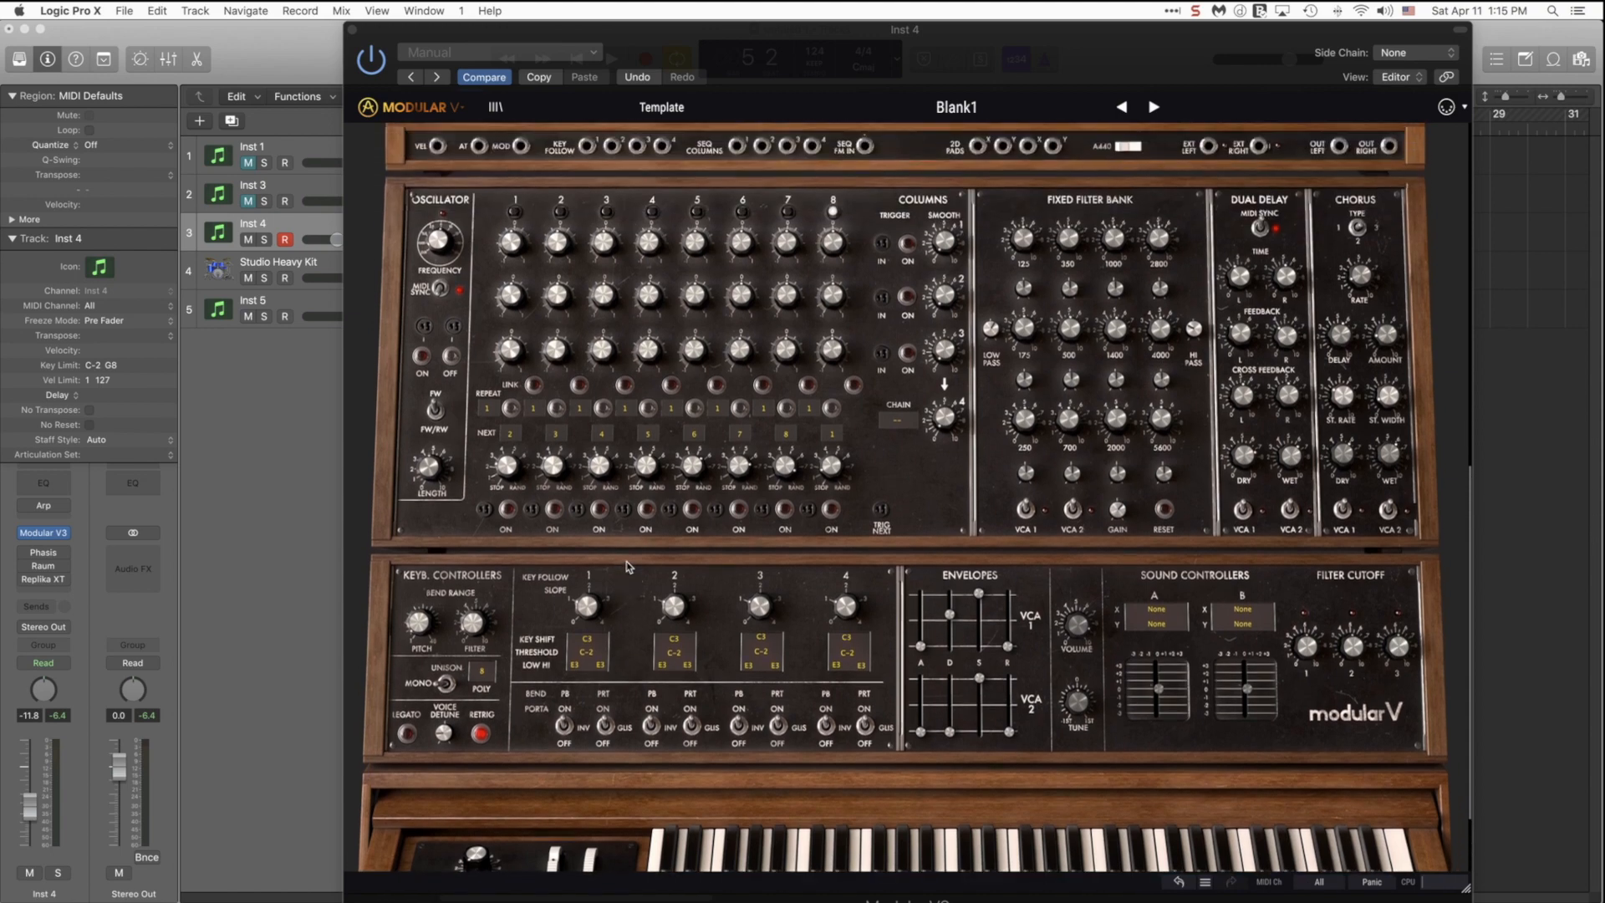
scroll(625, 560, "up", 20)
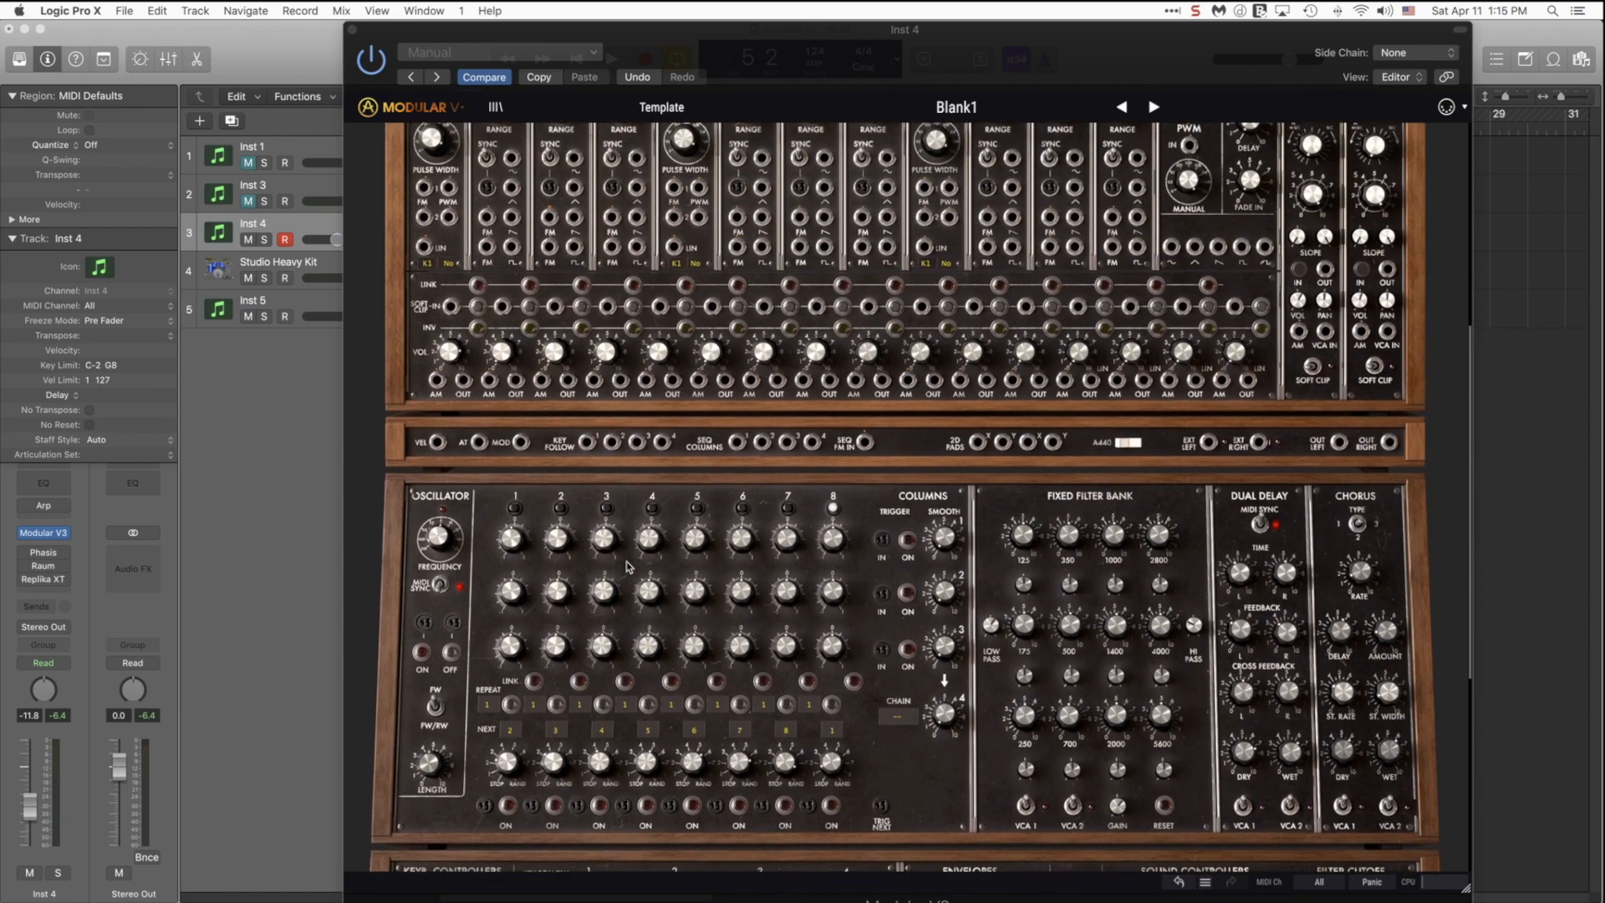
scroll(628, 566, "up", 14)
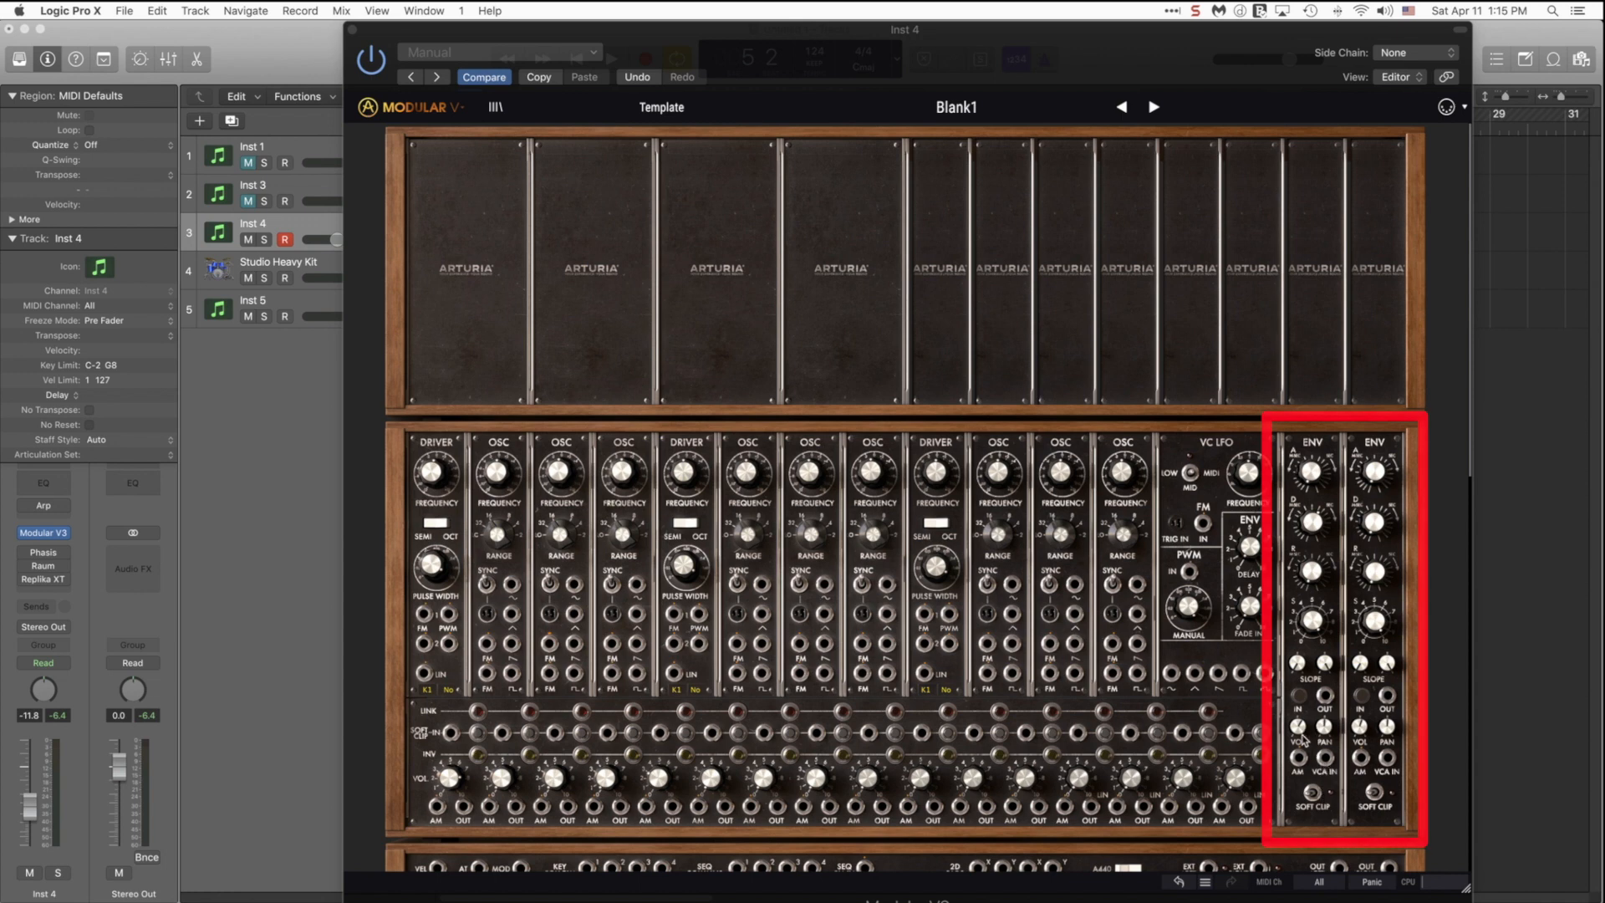
Patch the first oscillator's square-wave output into the VCA input of the first output envelope and try out that envelope
mouse_move(1326, 732)
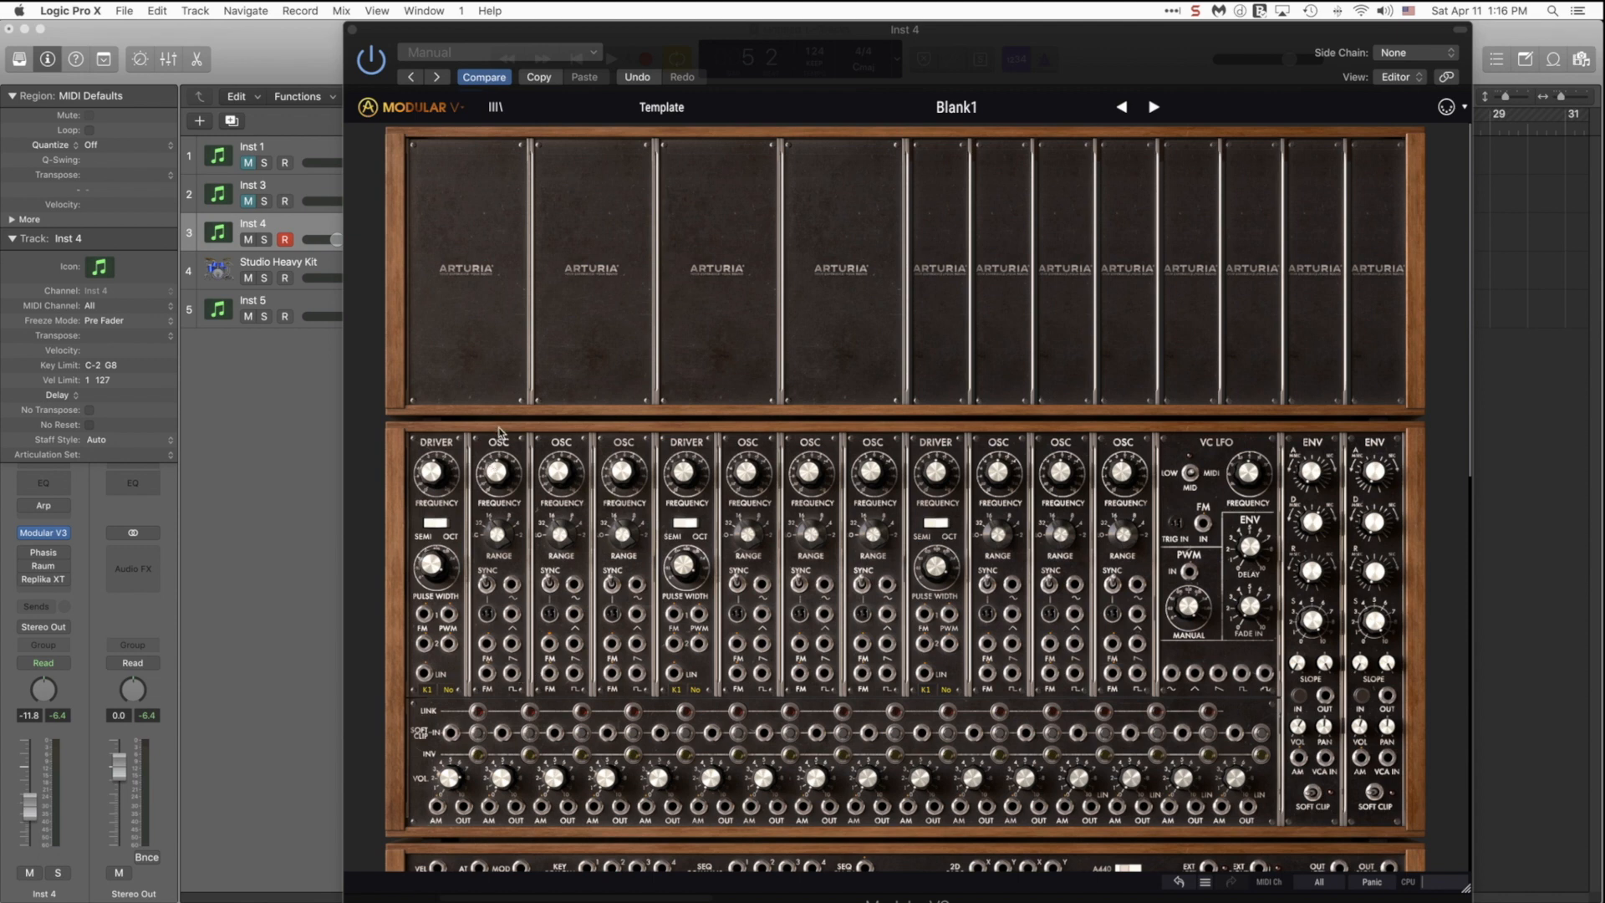
left_click_drag(511, 676, 1327, 760)
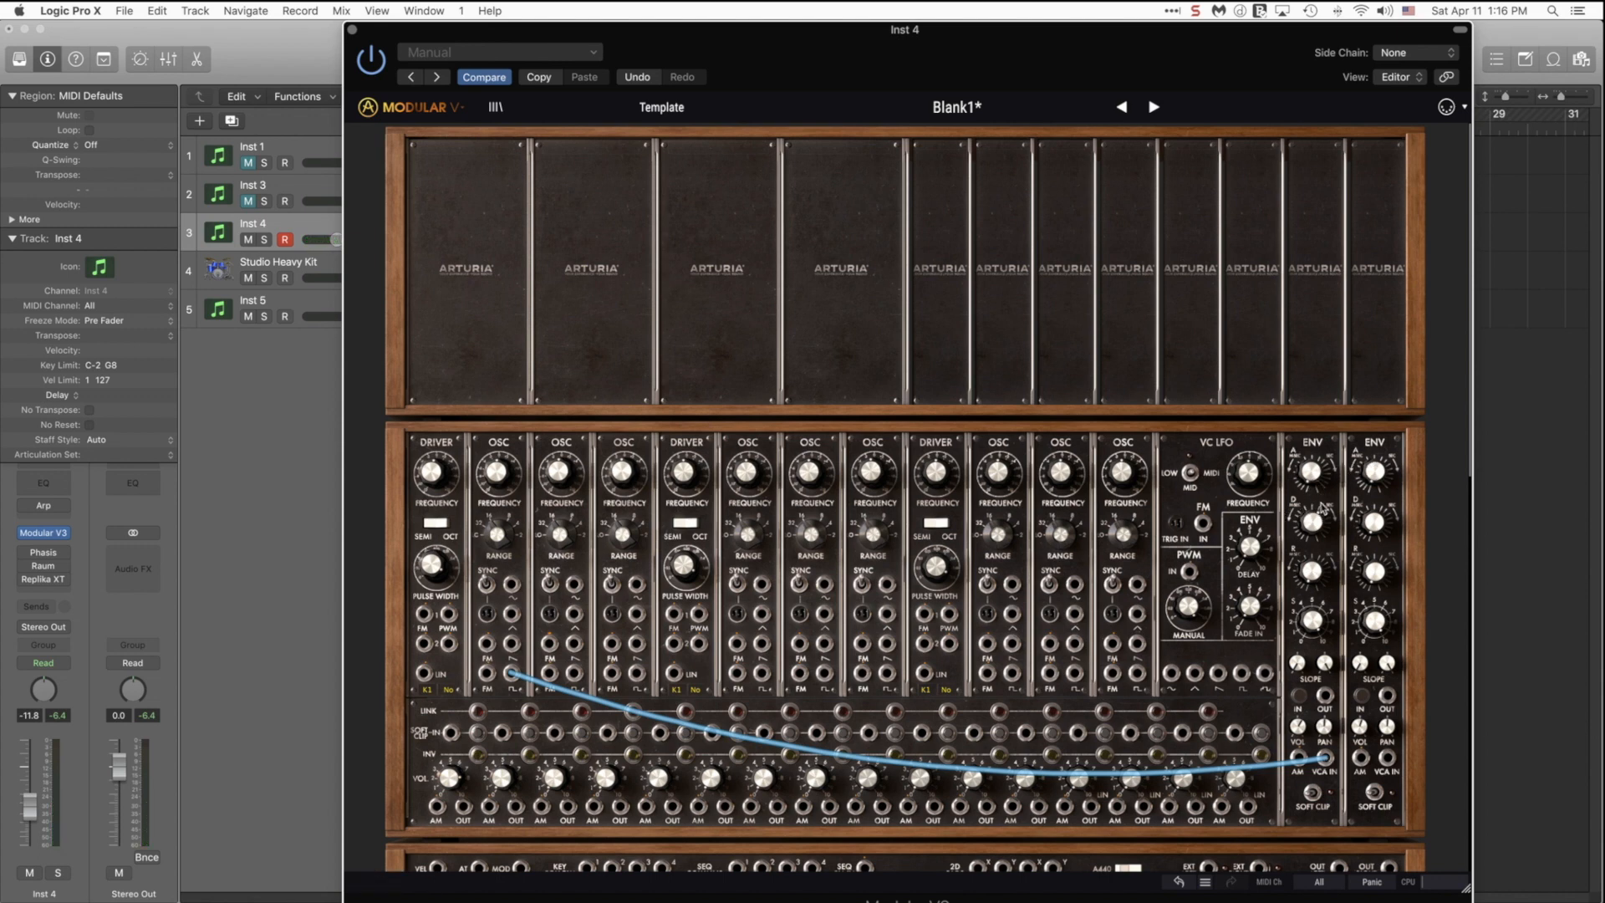
mouse_move(1312, 478)
left_click_drag(1309, 624, 1308, 651)
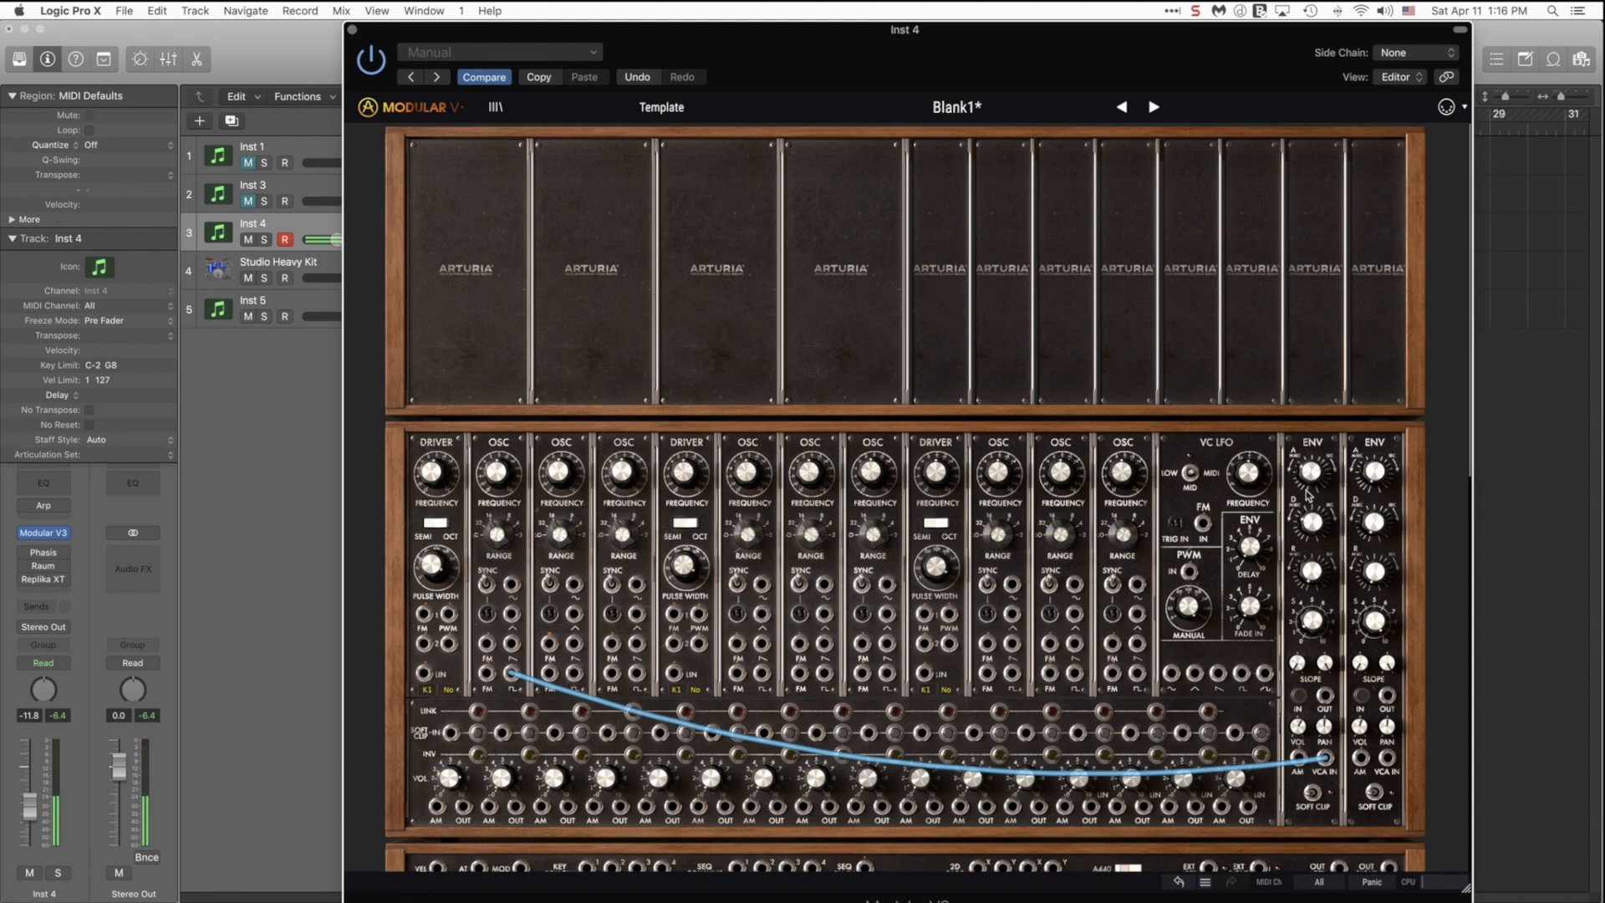
mouse_move(1314, 523)
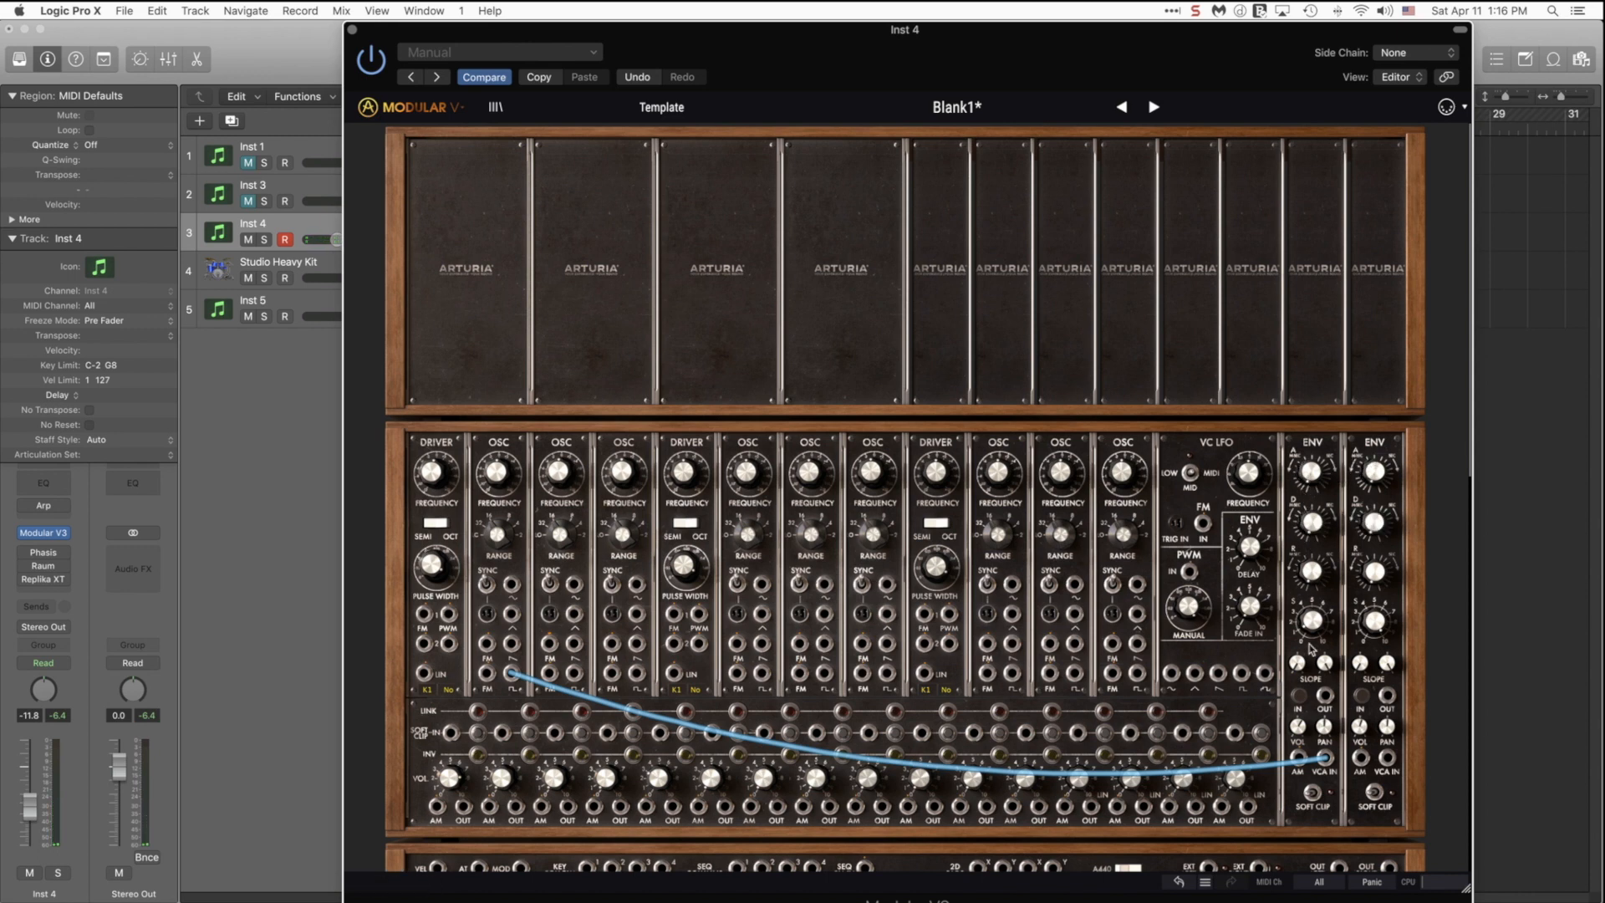
mouse_move(1313, 620)
Load Filter 1 into the first empty module slot and set its type to VC Low Pass
left_click(467, 152)
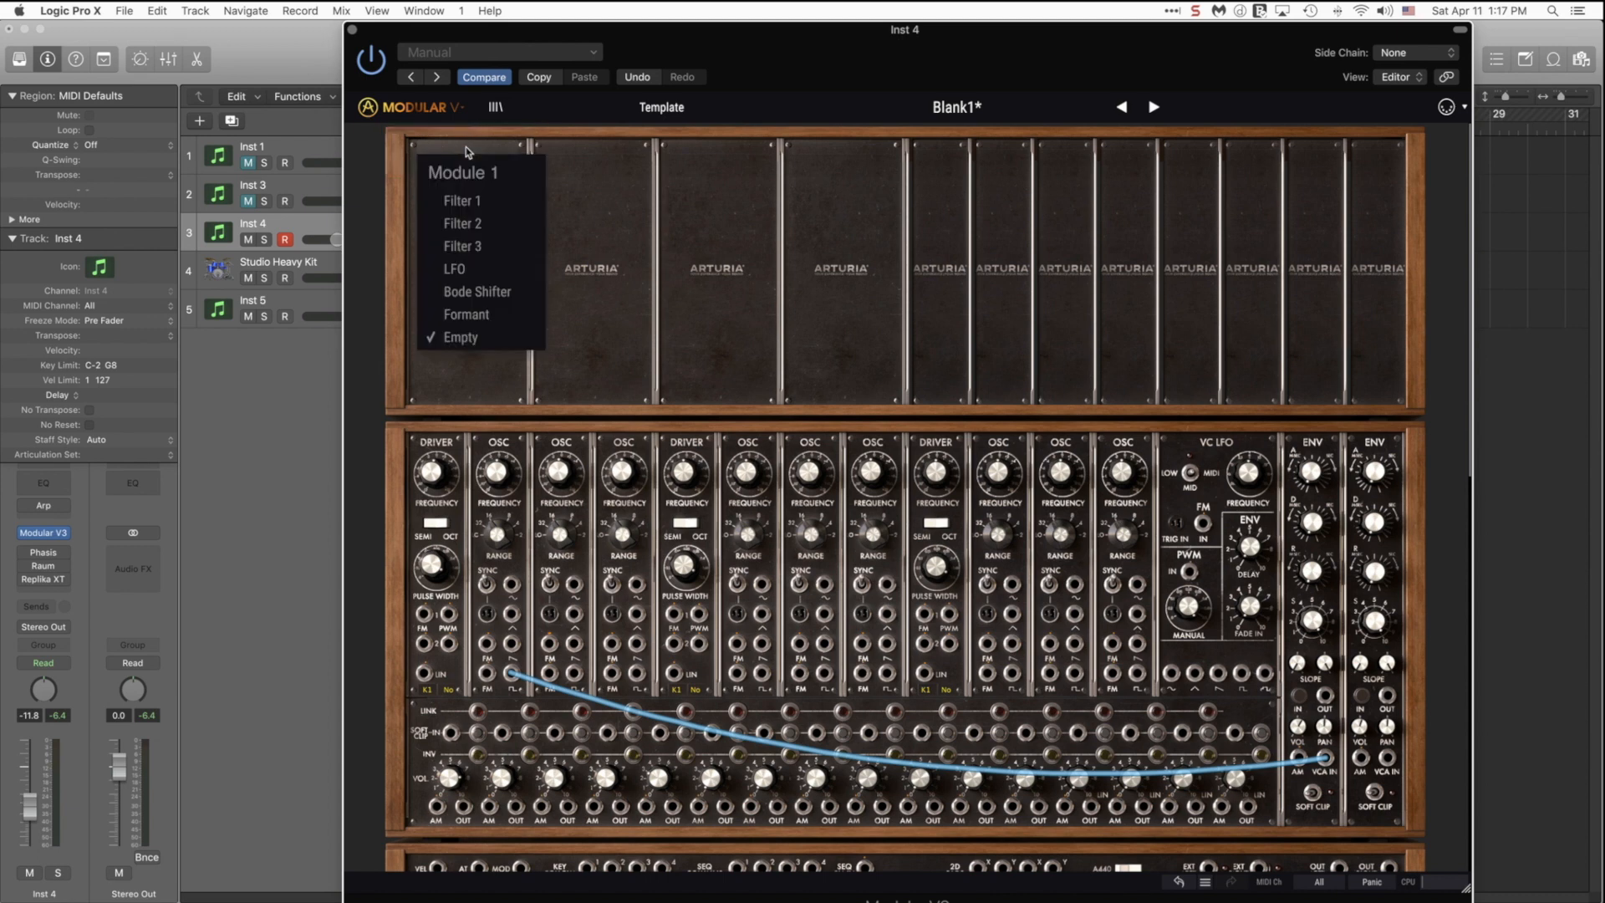
left_click(474, 207)
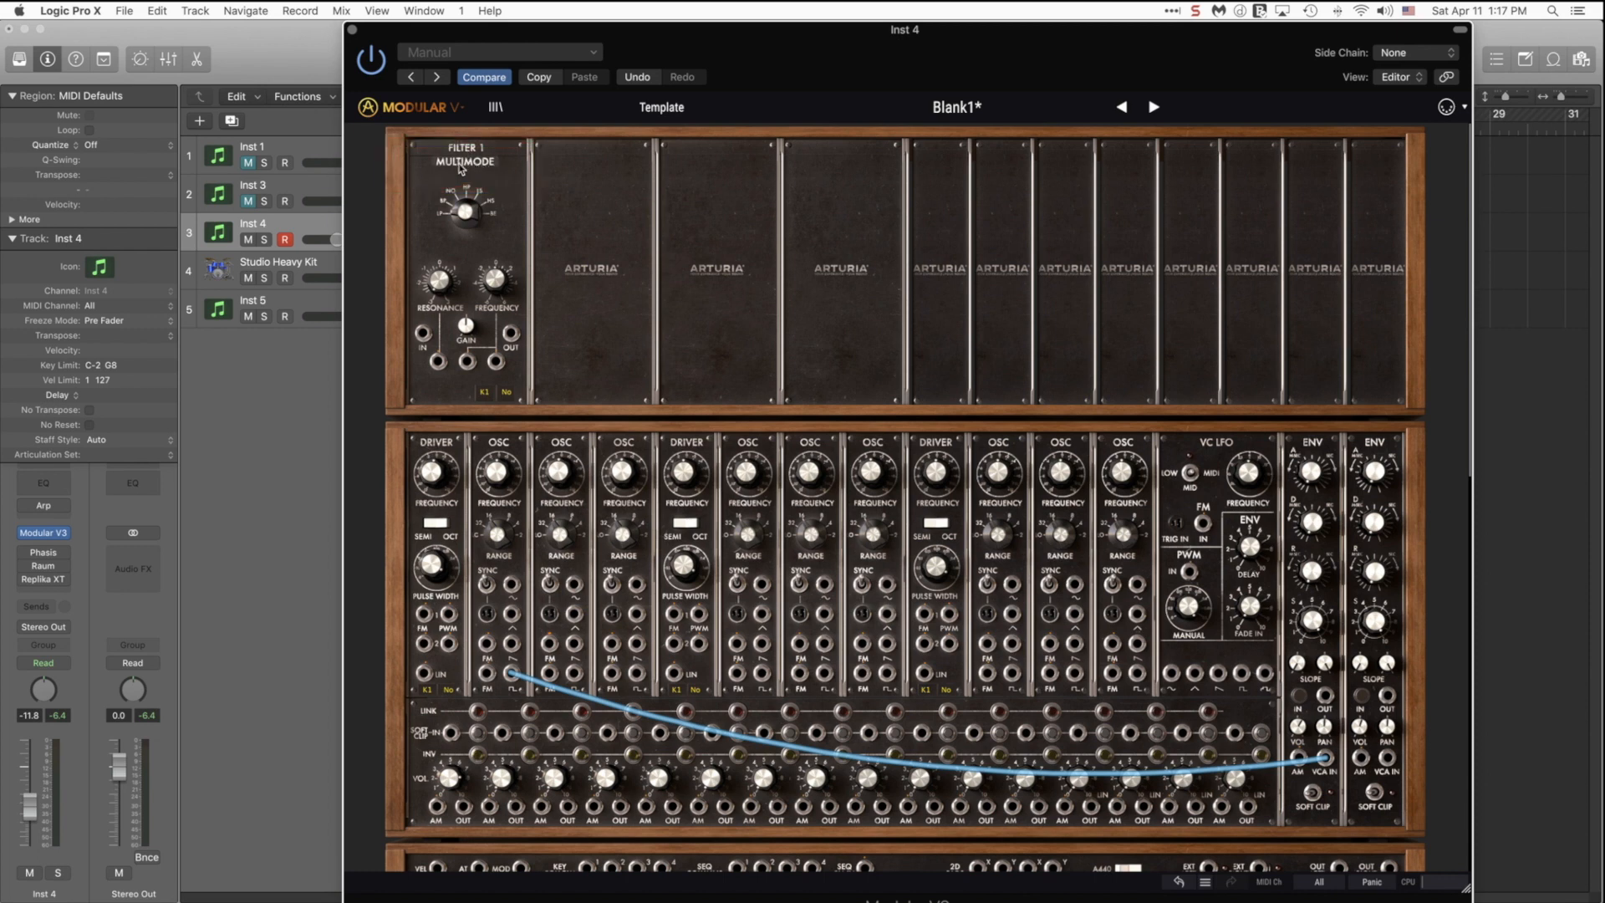
left_click(459, 166)
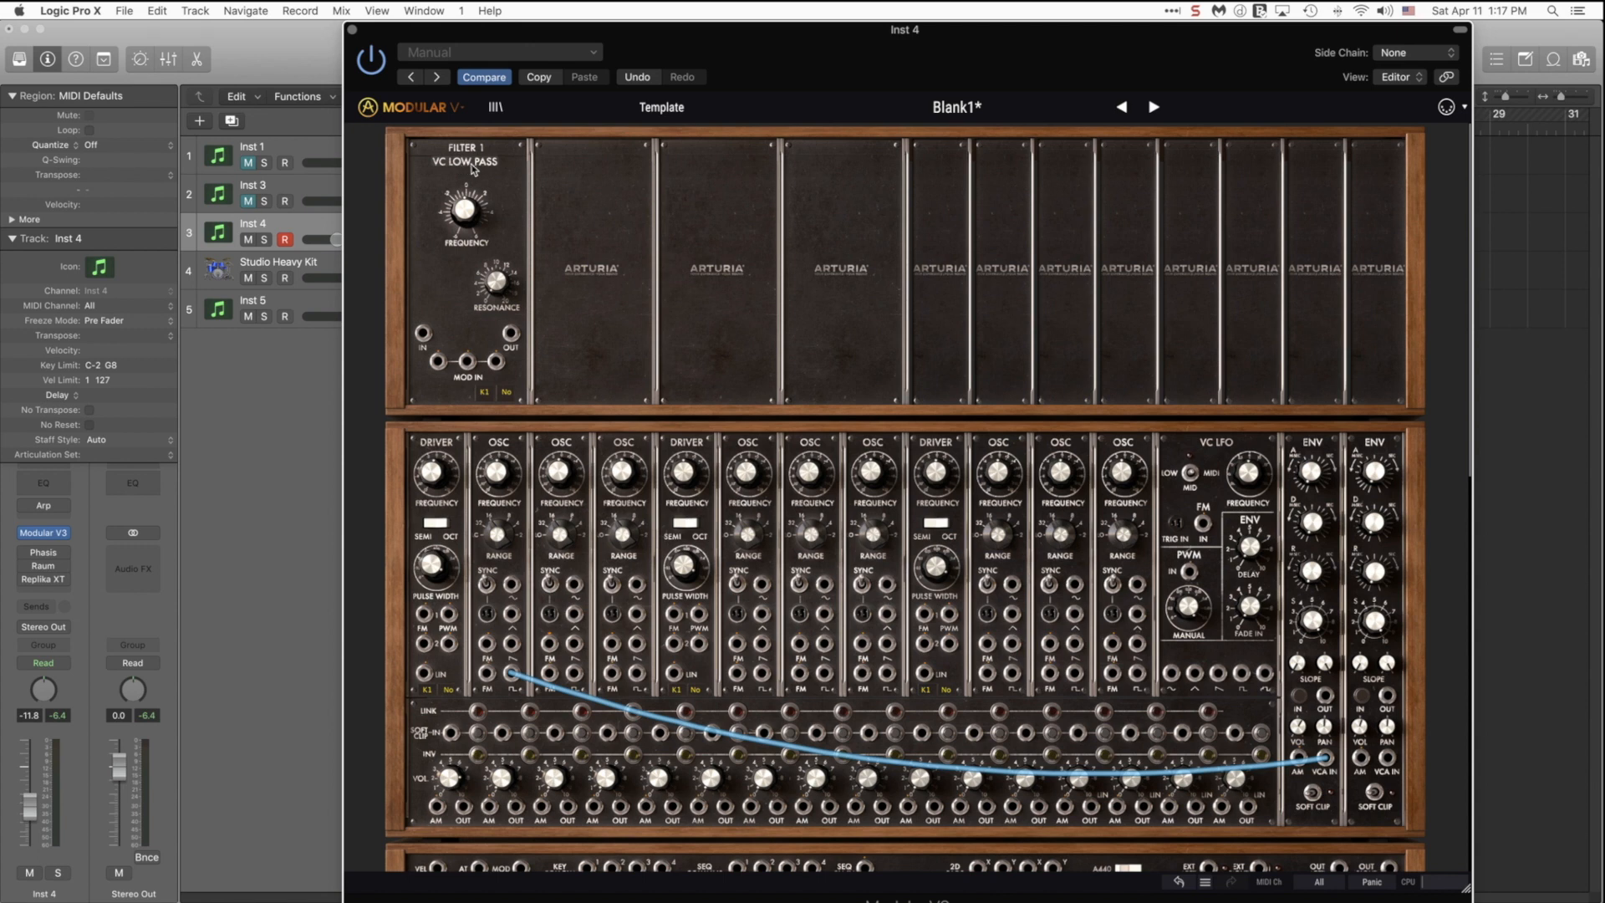
left_click(473, 170)
left_click(474, 170)
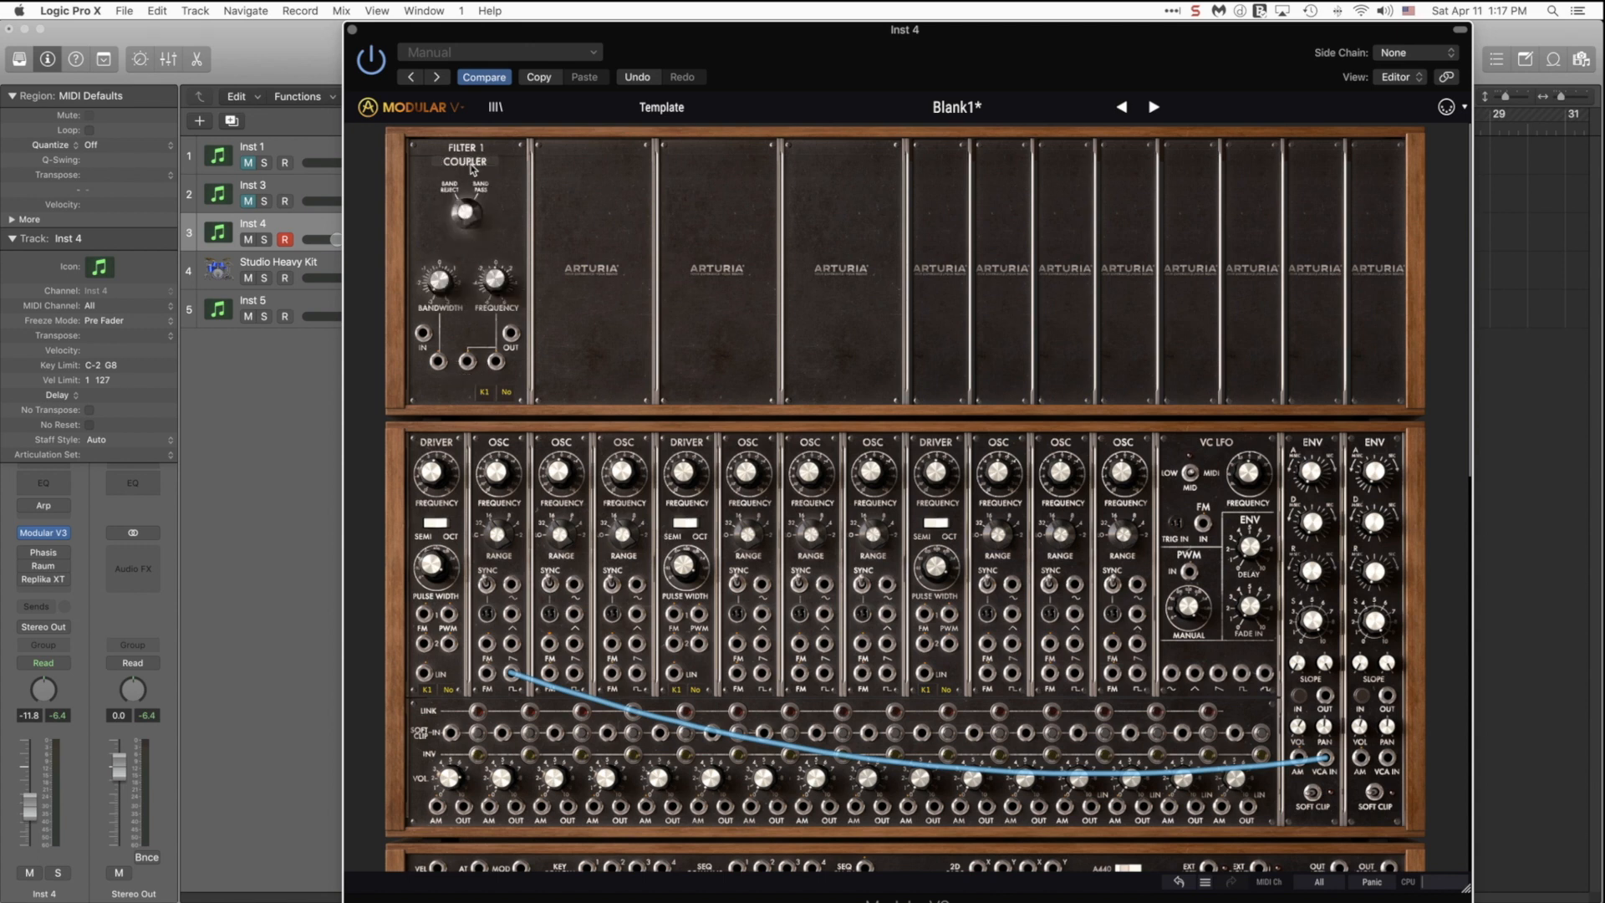
left_click(473, 170)
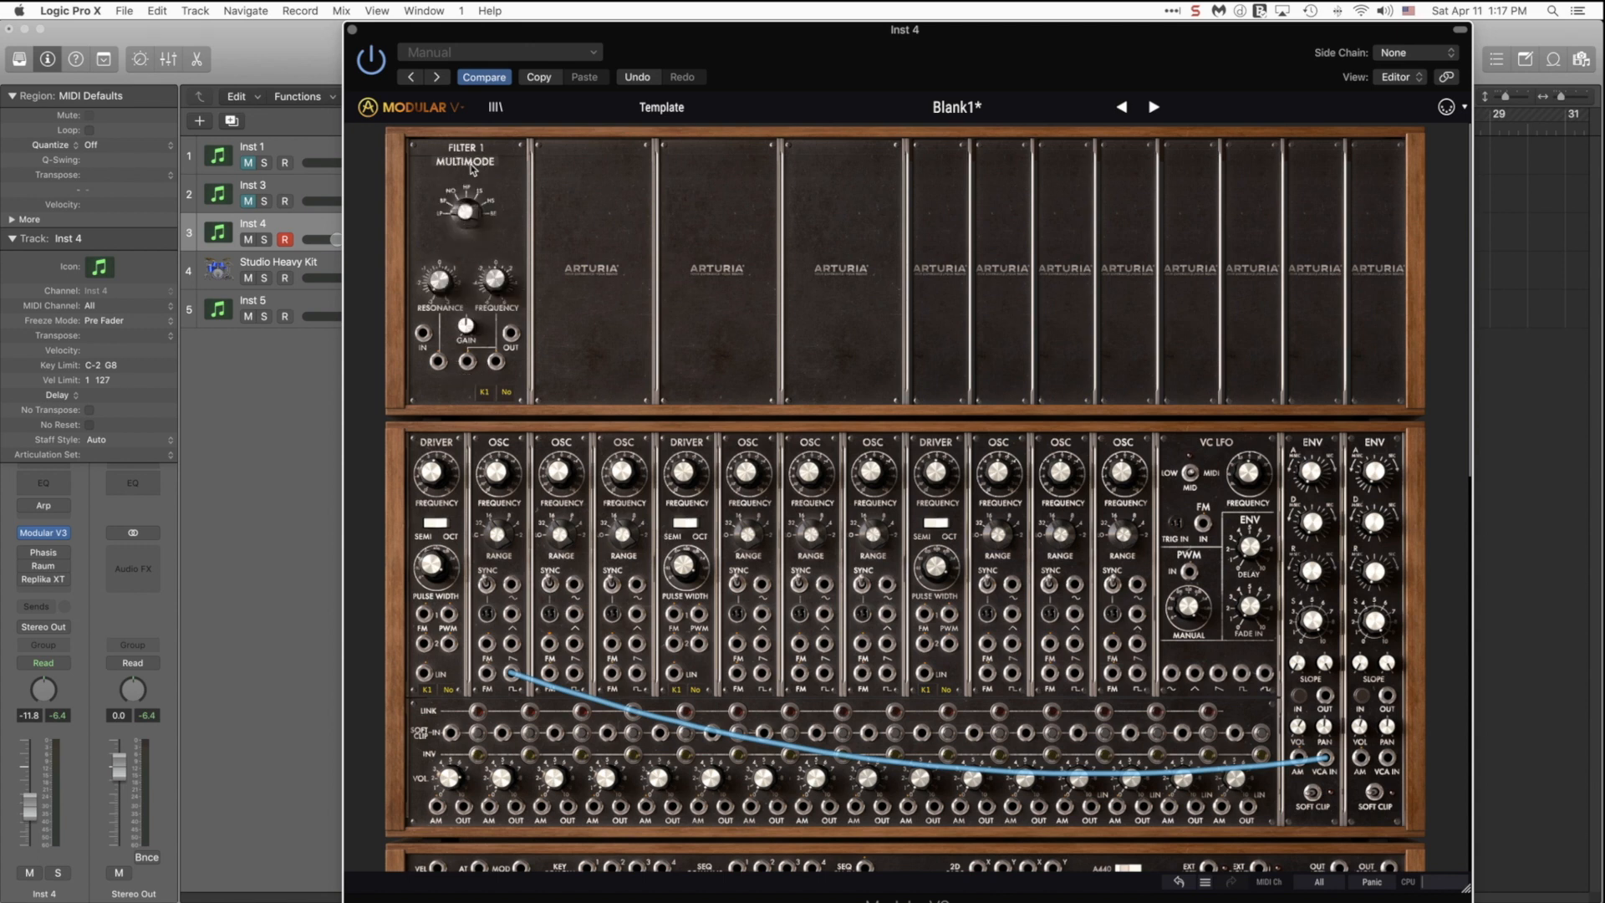
left_click(473, 169)
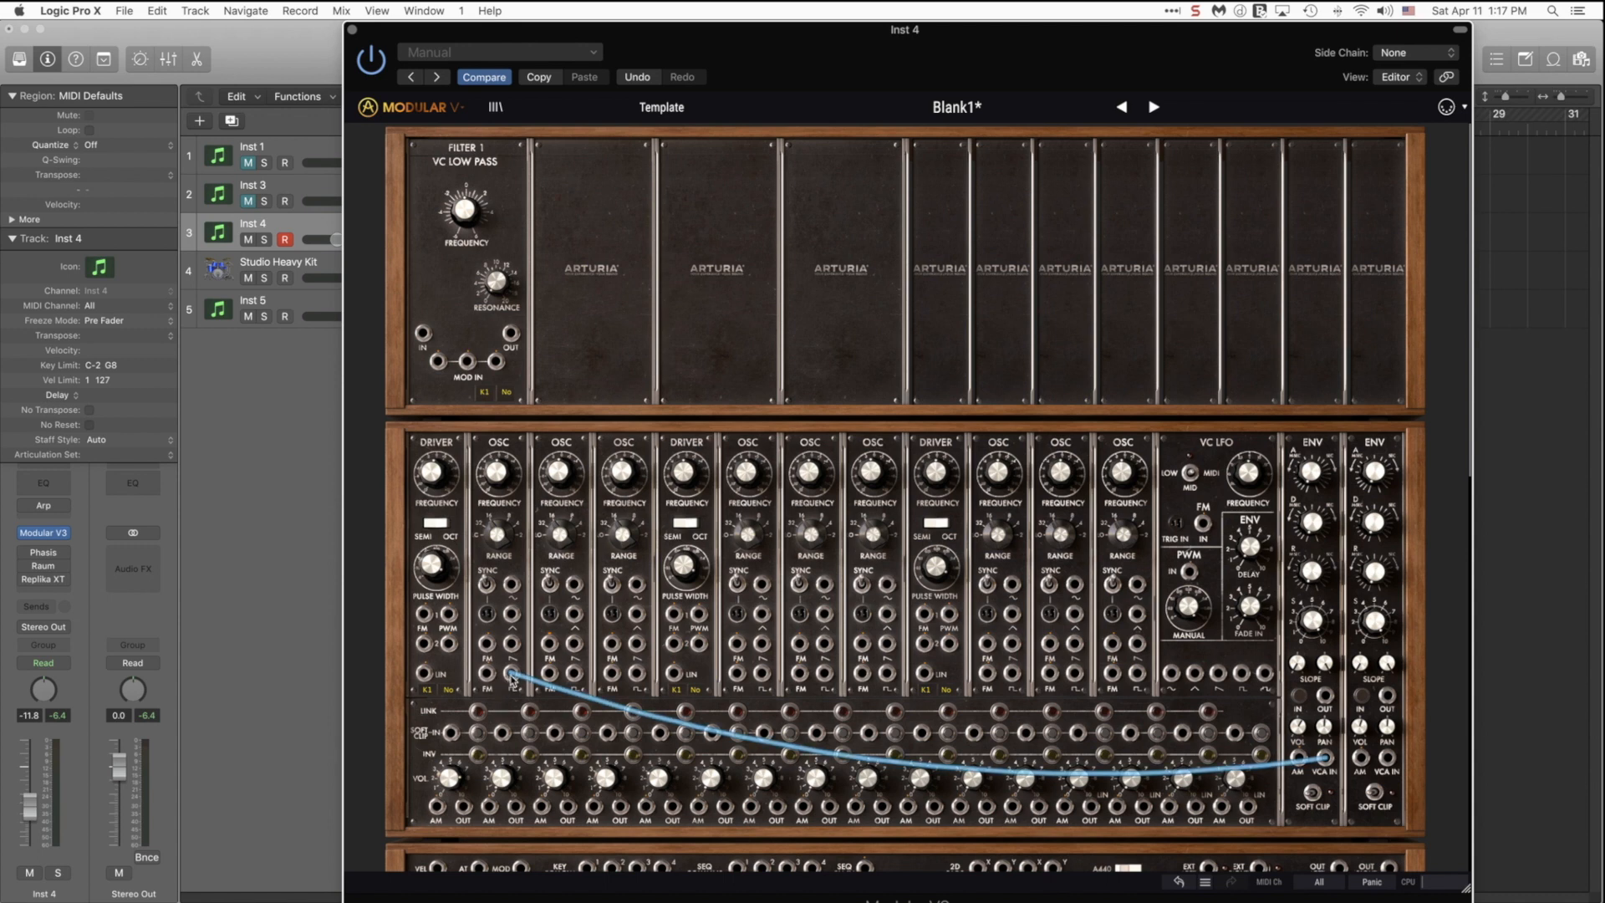
Reroute the first oscillator's square-wave output through the low-pass filter into the first VCA input, and sweep the filter frequency
left_click_drag(512, 675, 423, 333)
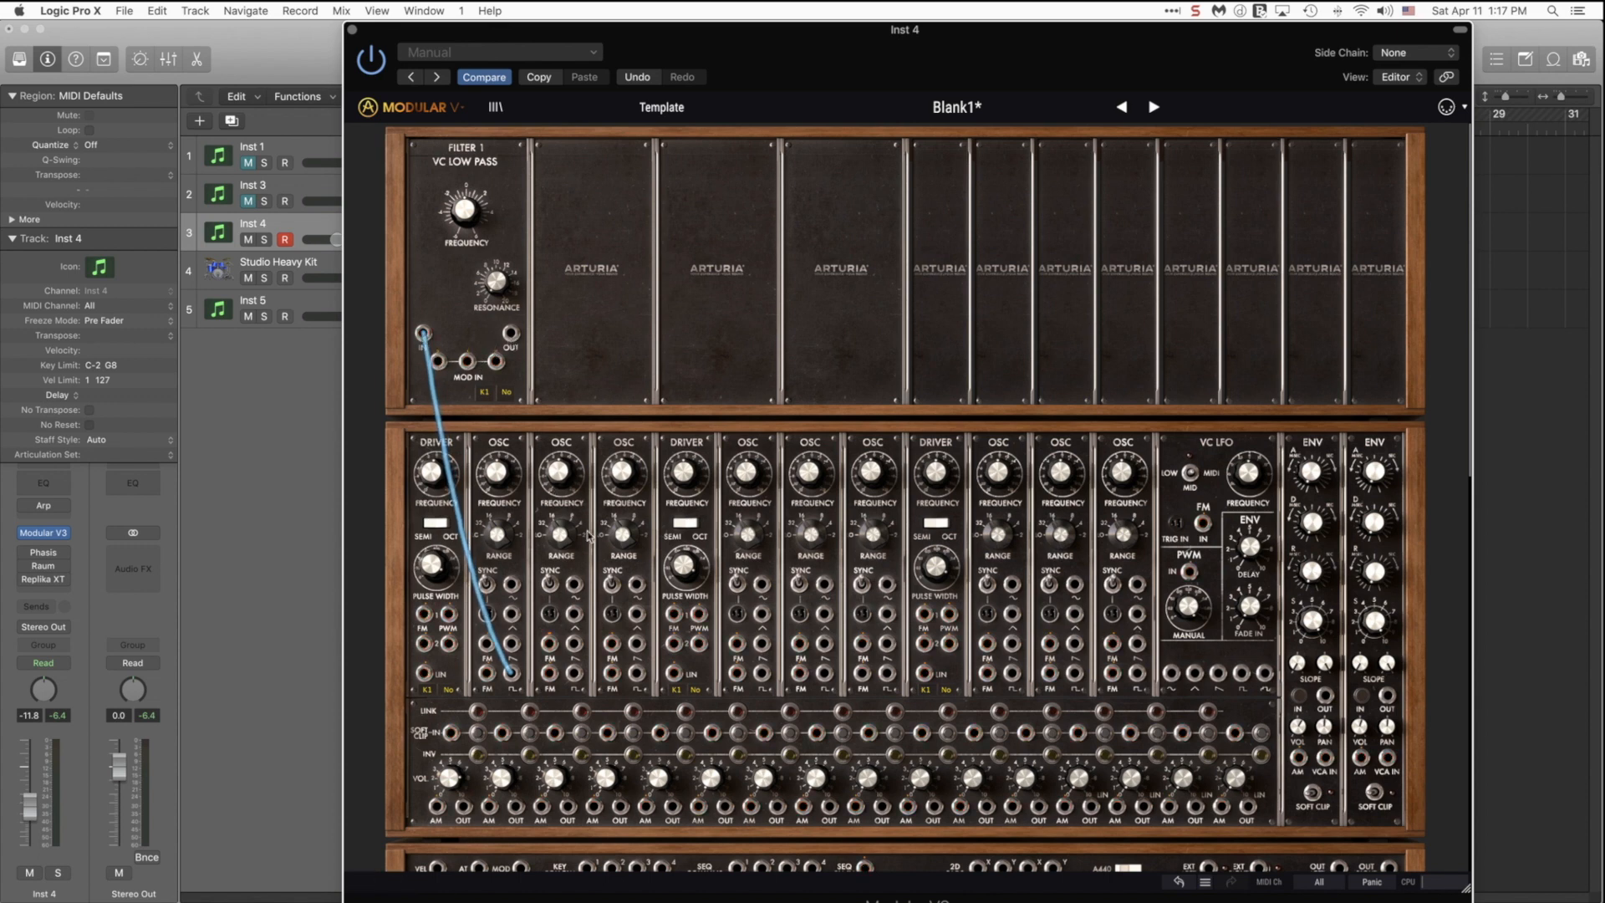
left_click_drag(512, 336, 1325, 758)
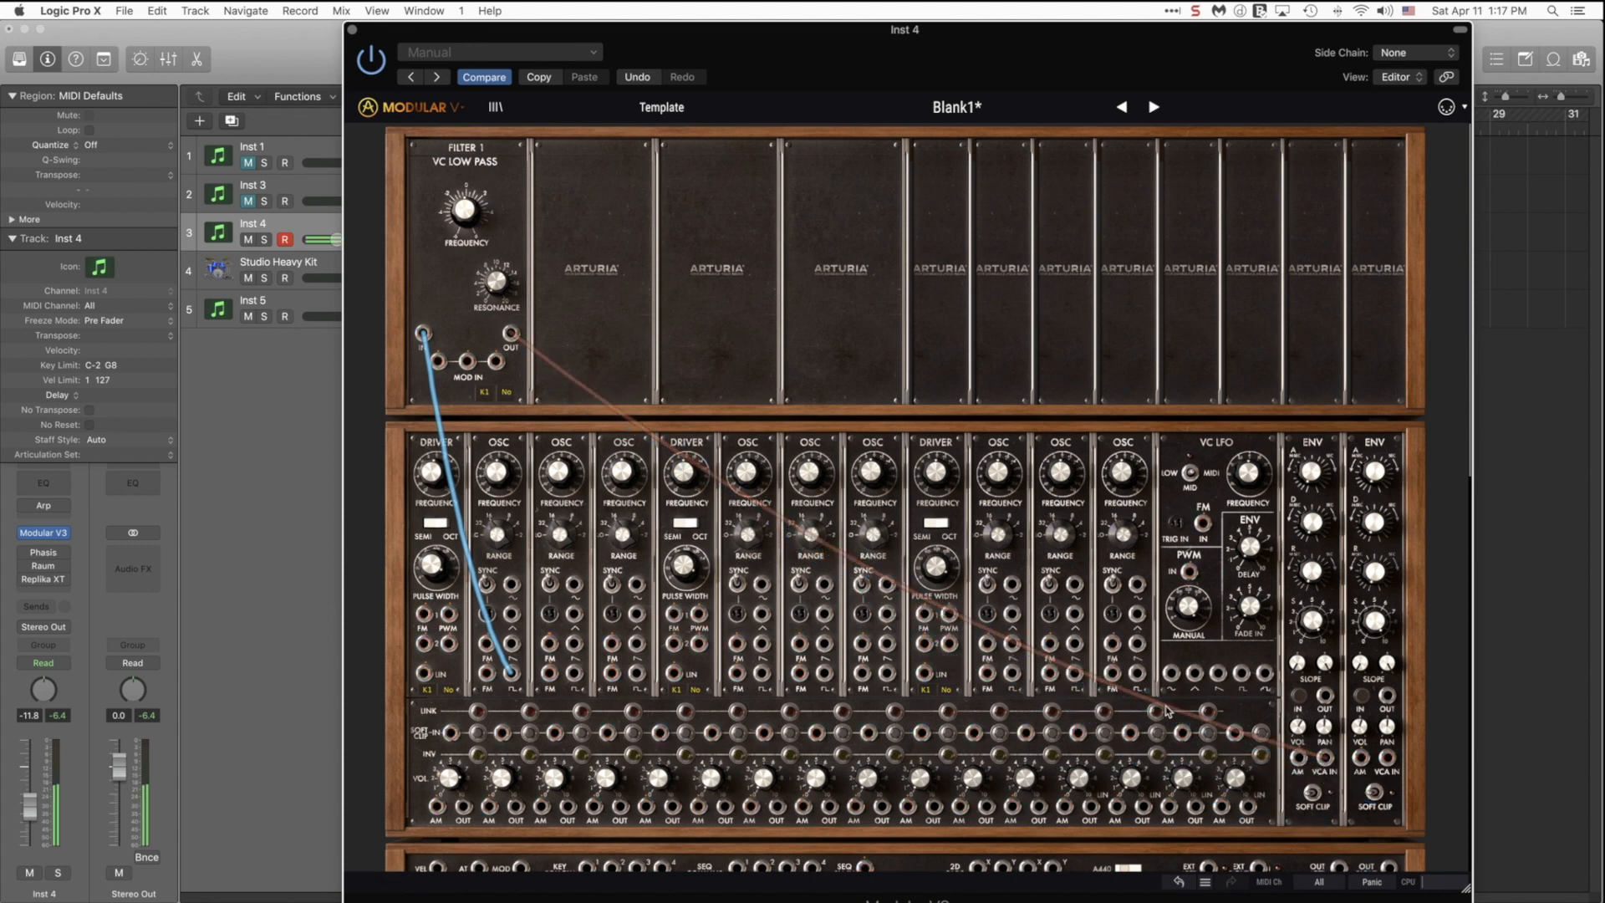
mouse_move(470, 211)
left_mouse_down()
mouse_move(496, 311)
mouse_move(458, 211)
left_mouse_up()
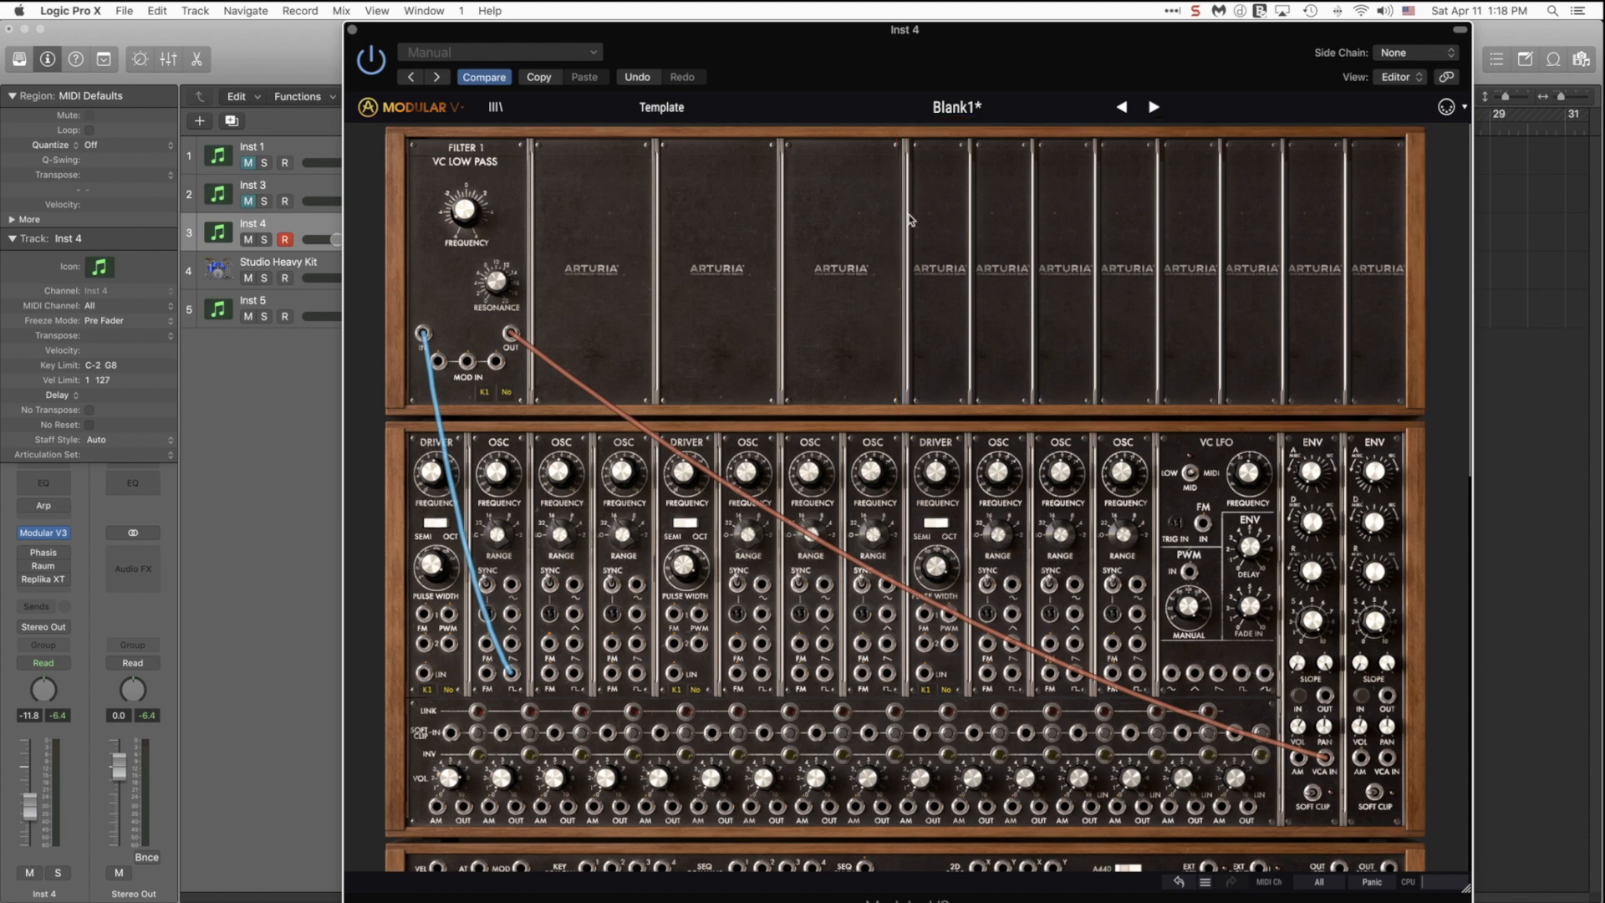
Load Envelope 1 into module slot 5 and keep its trigger input on Keyboard Trigger On
left_click(936, 151)
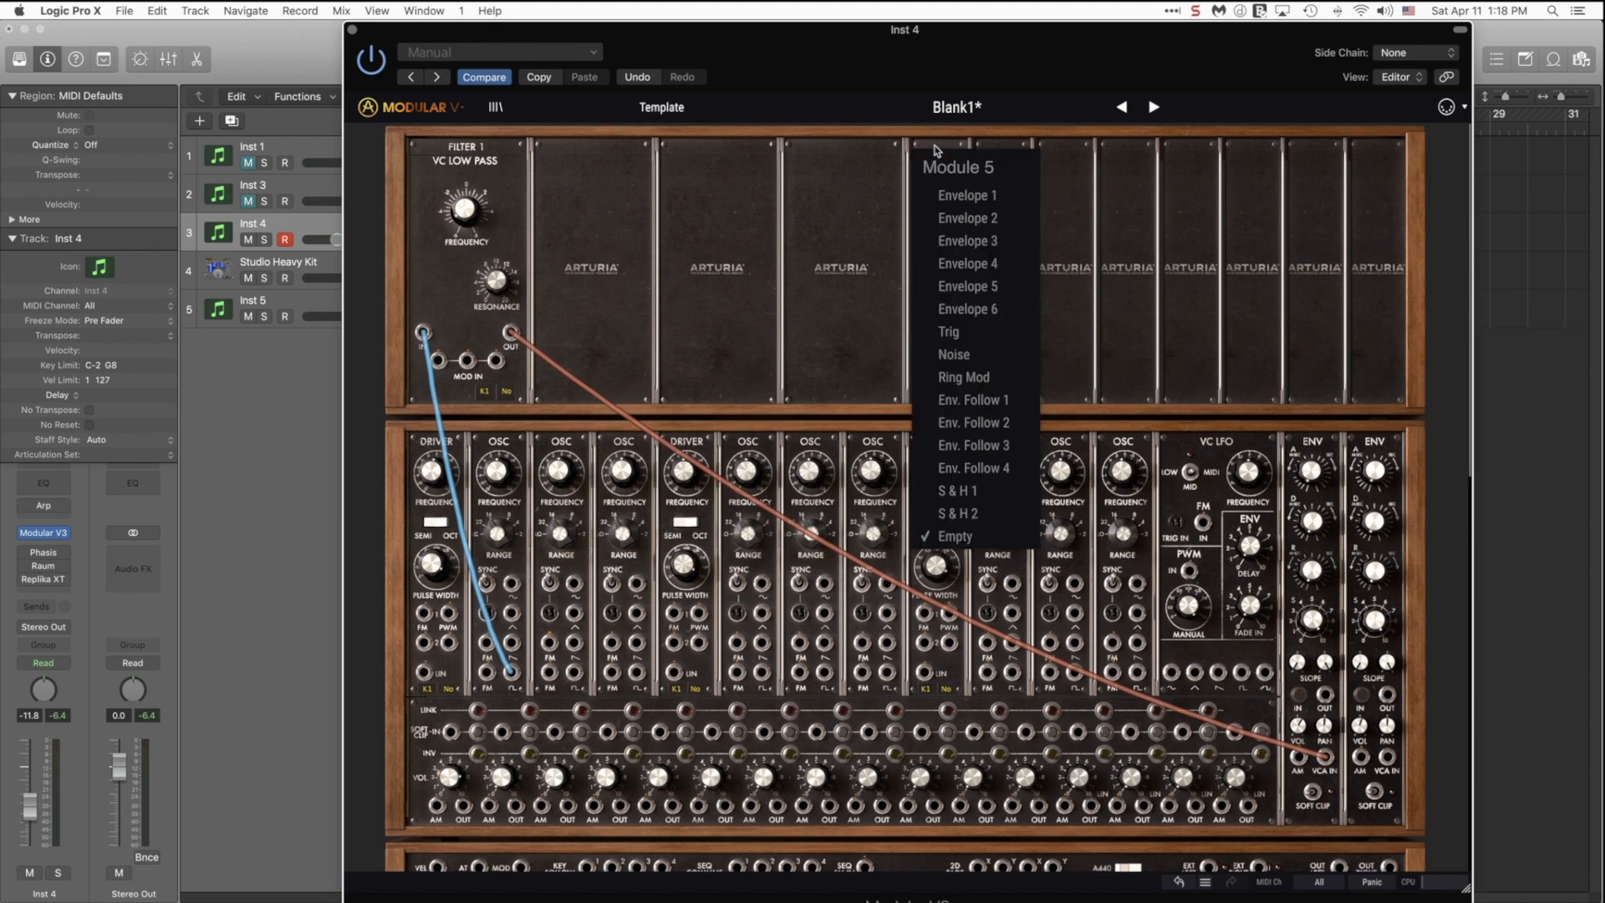
left_click(968, 196)
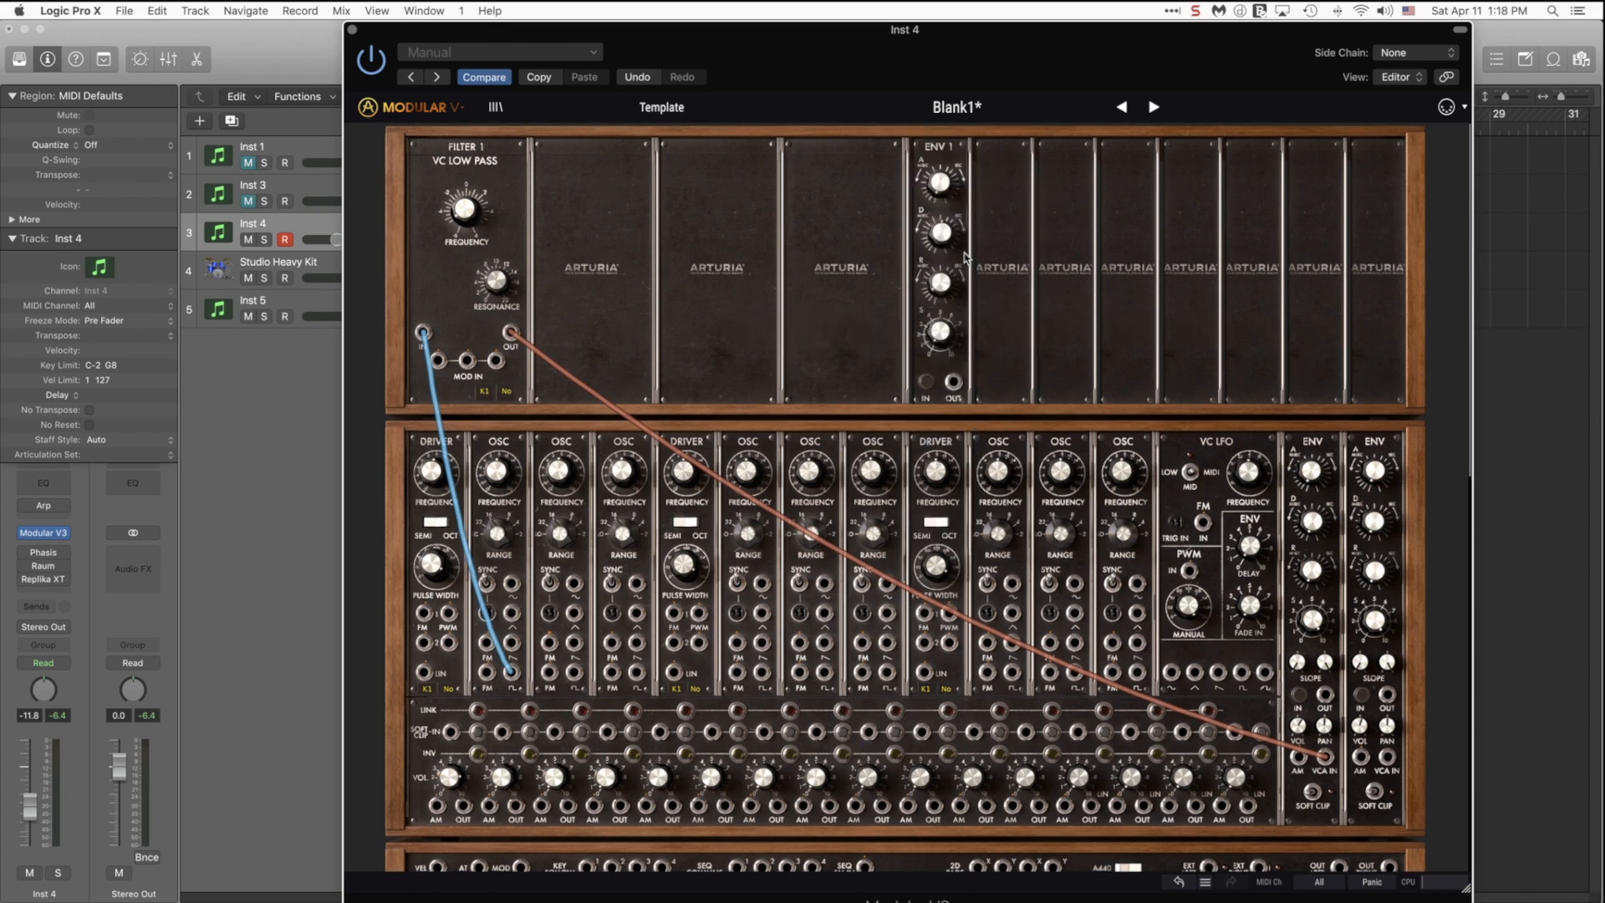
left_click(926, 387)
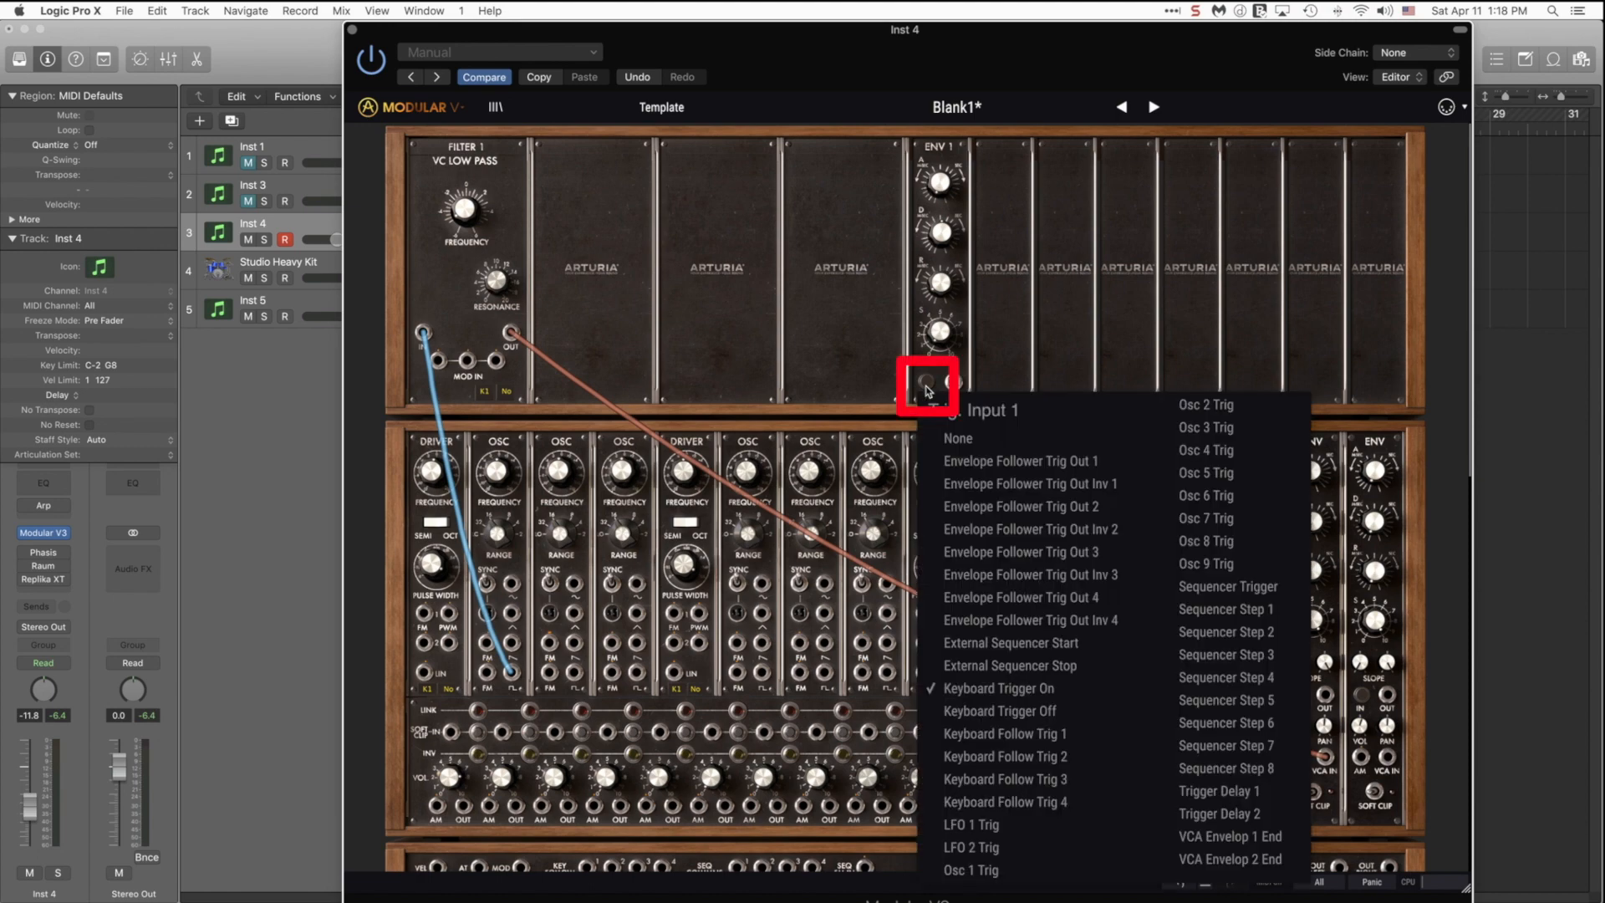
left_click(1002, 689)
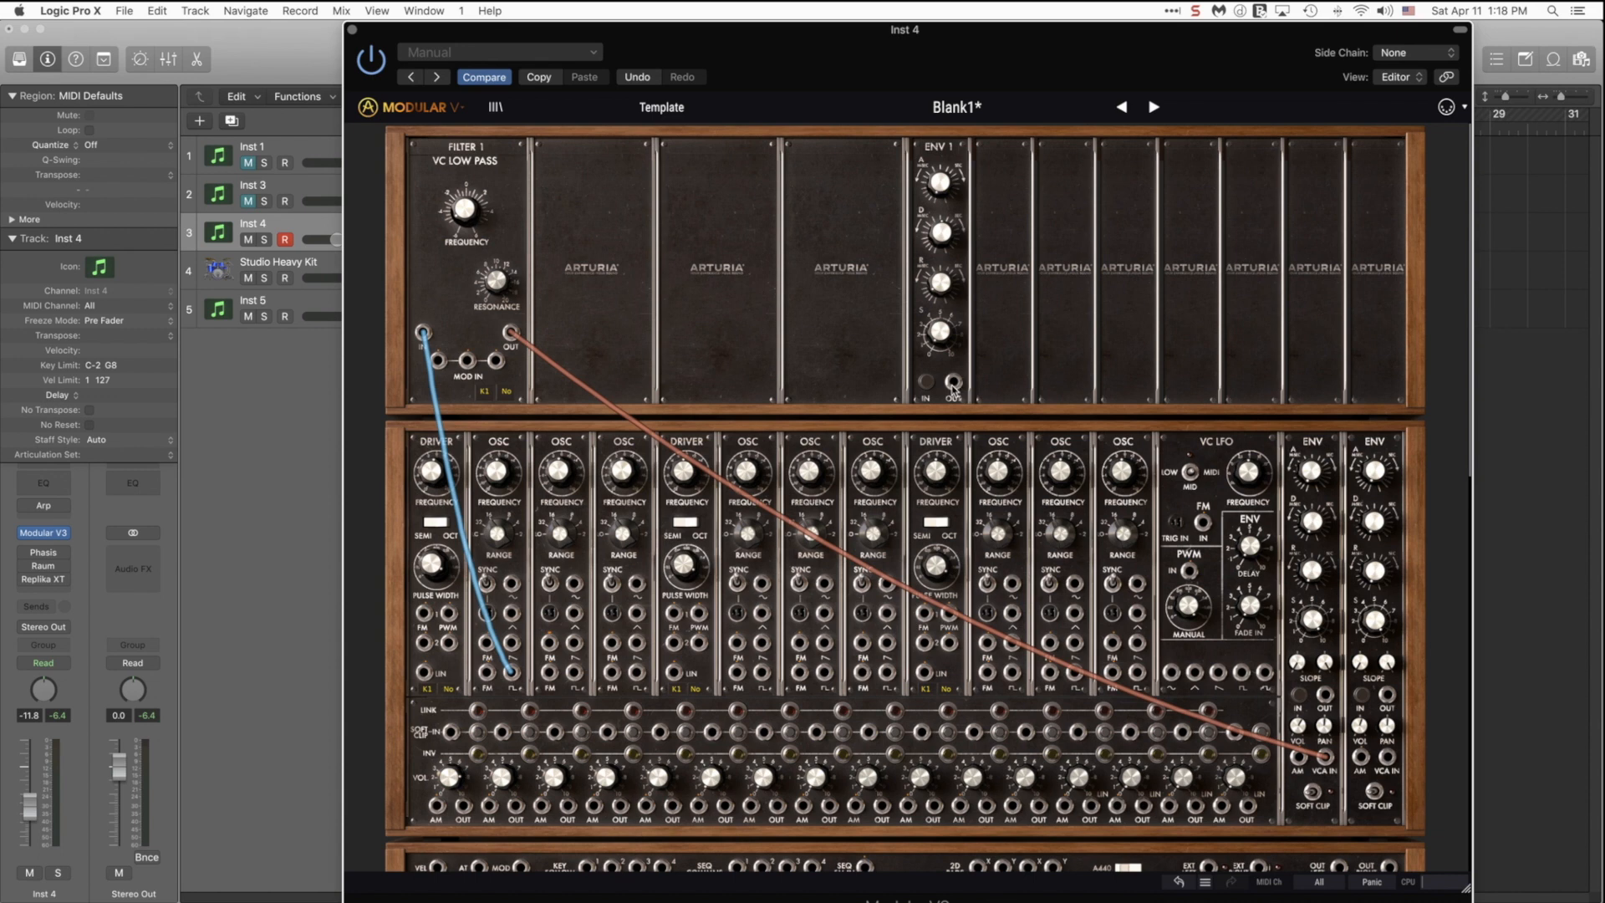
Patch Envelope 1's output into the low-pass filter's first modulation input and adjust the envelope's attack, sustain and release
left_click_drag(954, 385, 423, 331)
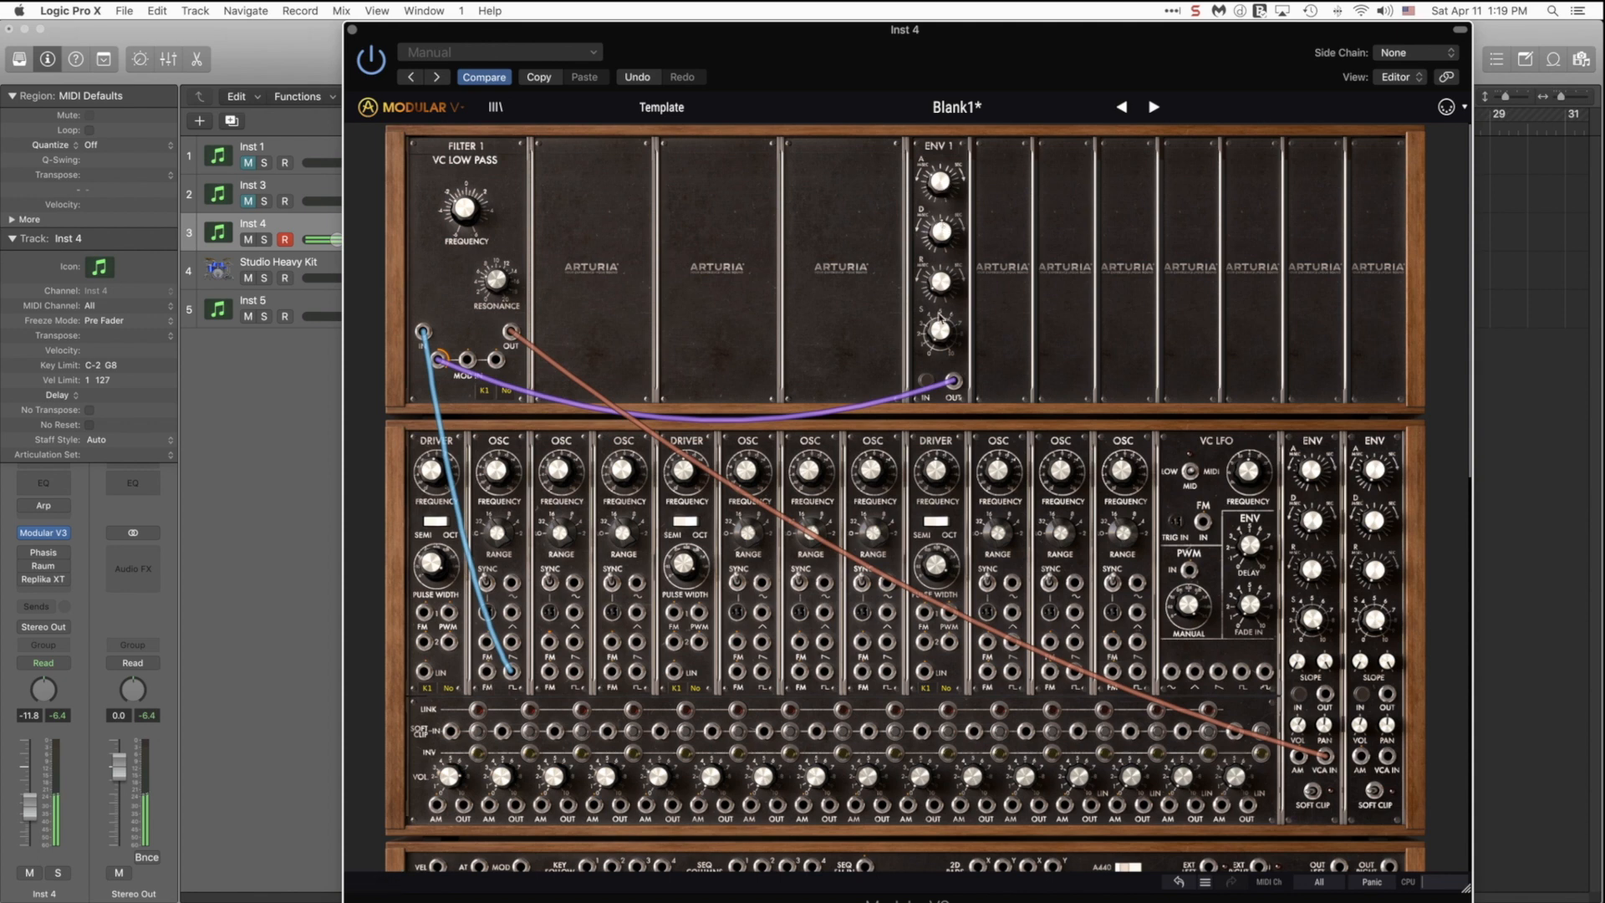
left_click_drag(944, 339, 941, 265)
left_click_drag(939, 180, 941, 219)
left_click_drag(940, 283, 940, 258)
left_click_drag(941, 182, 941, 184)
left_click_drag(941, 282, 941, 334)
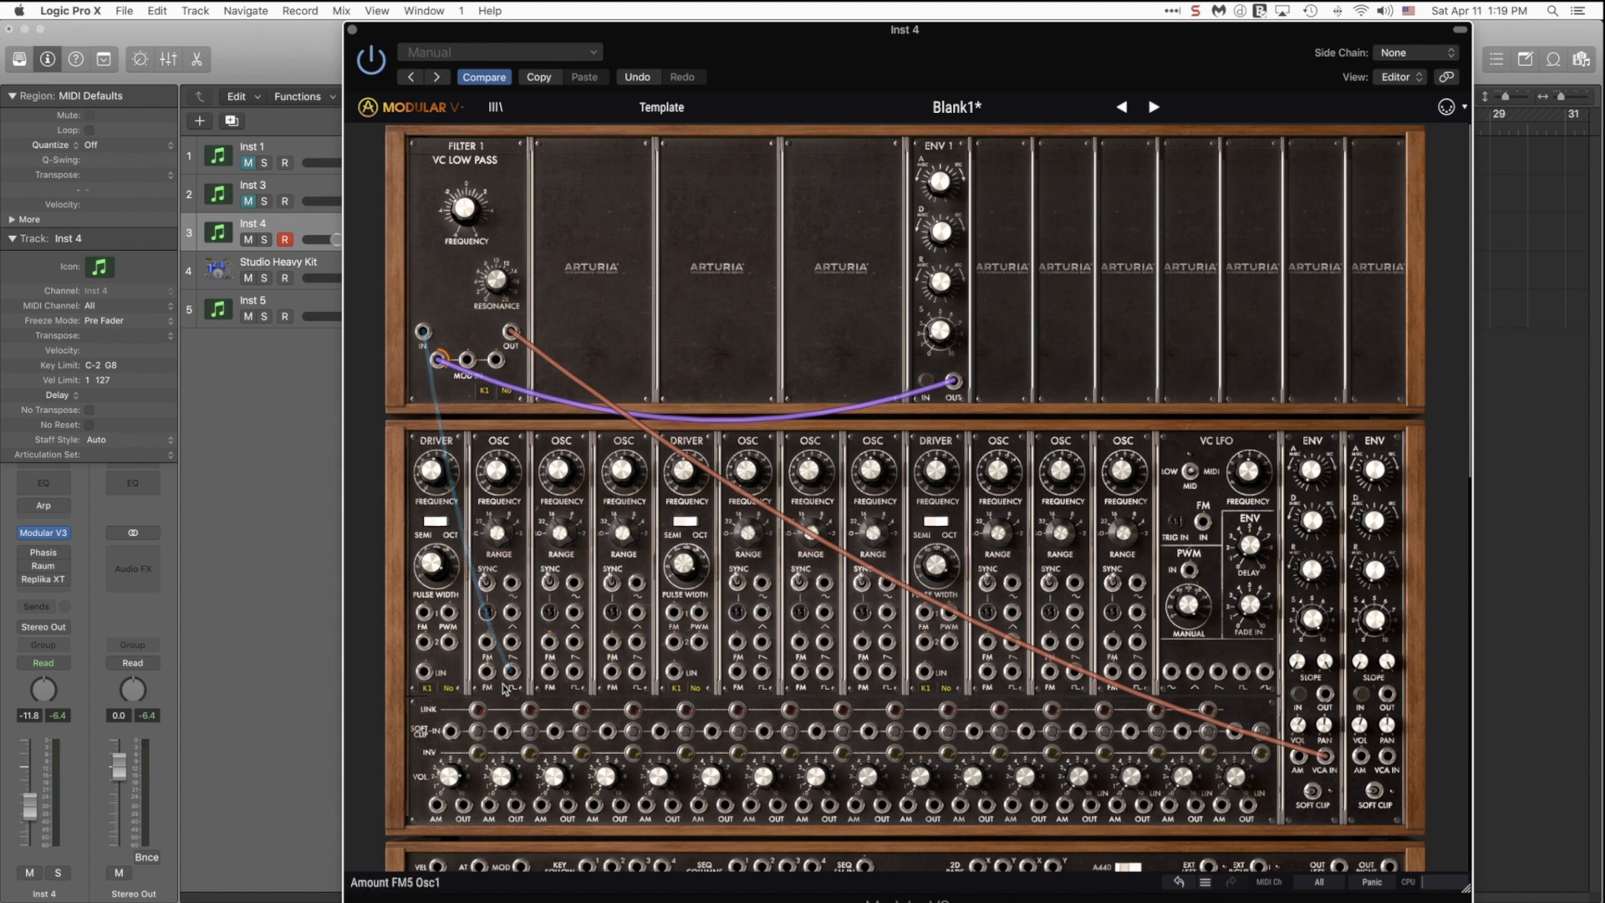
Route the first oscillator's square-wave output through mixer channel 1 into the filter input, and adjust that channel's volume
left_click_drag(510, 673, 452, 734)
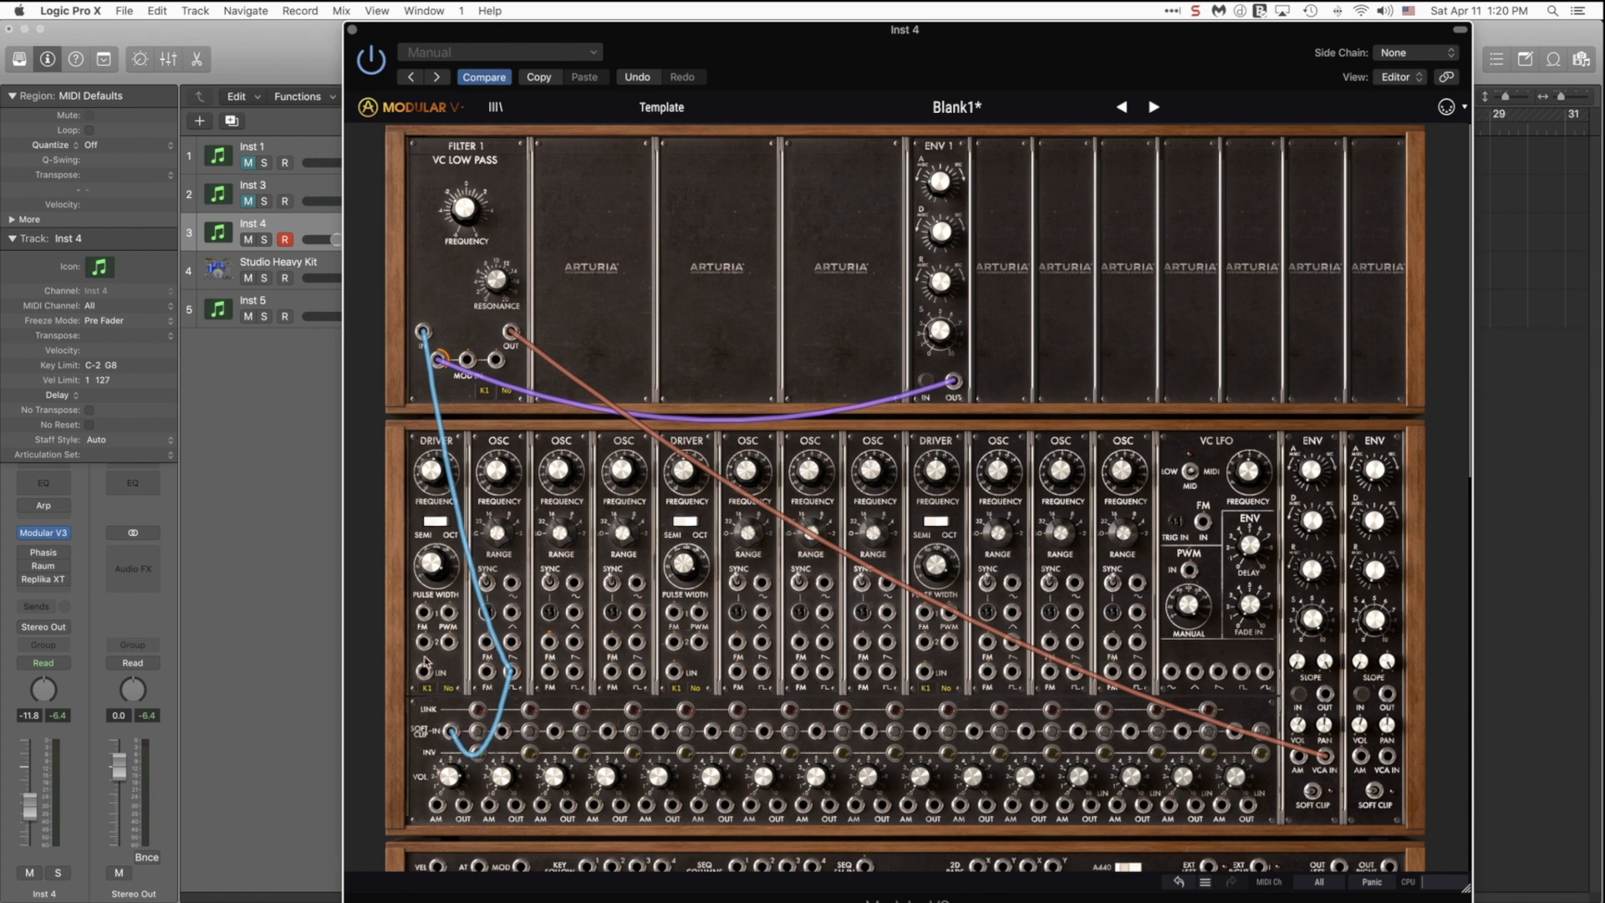
left_click_drag(463, 804, 424, 332)
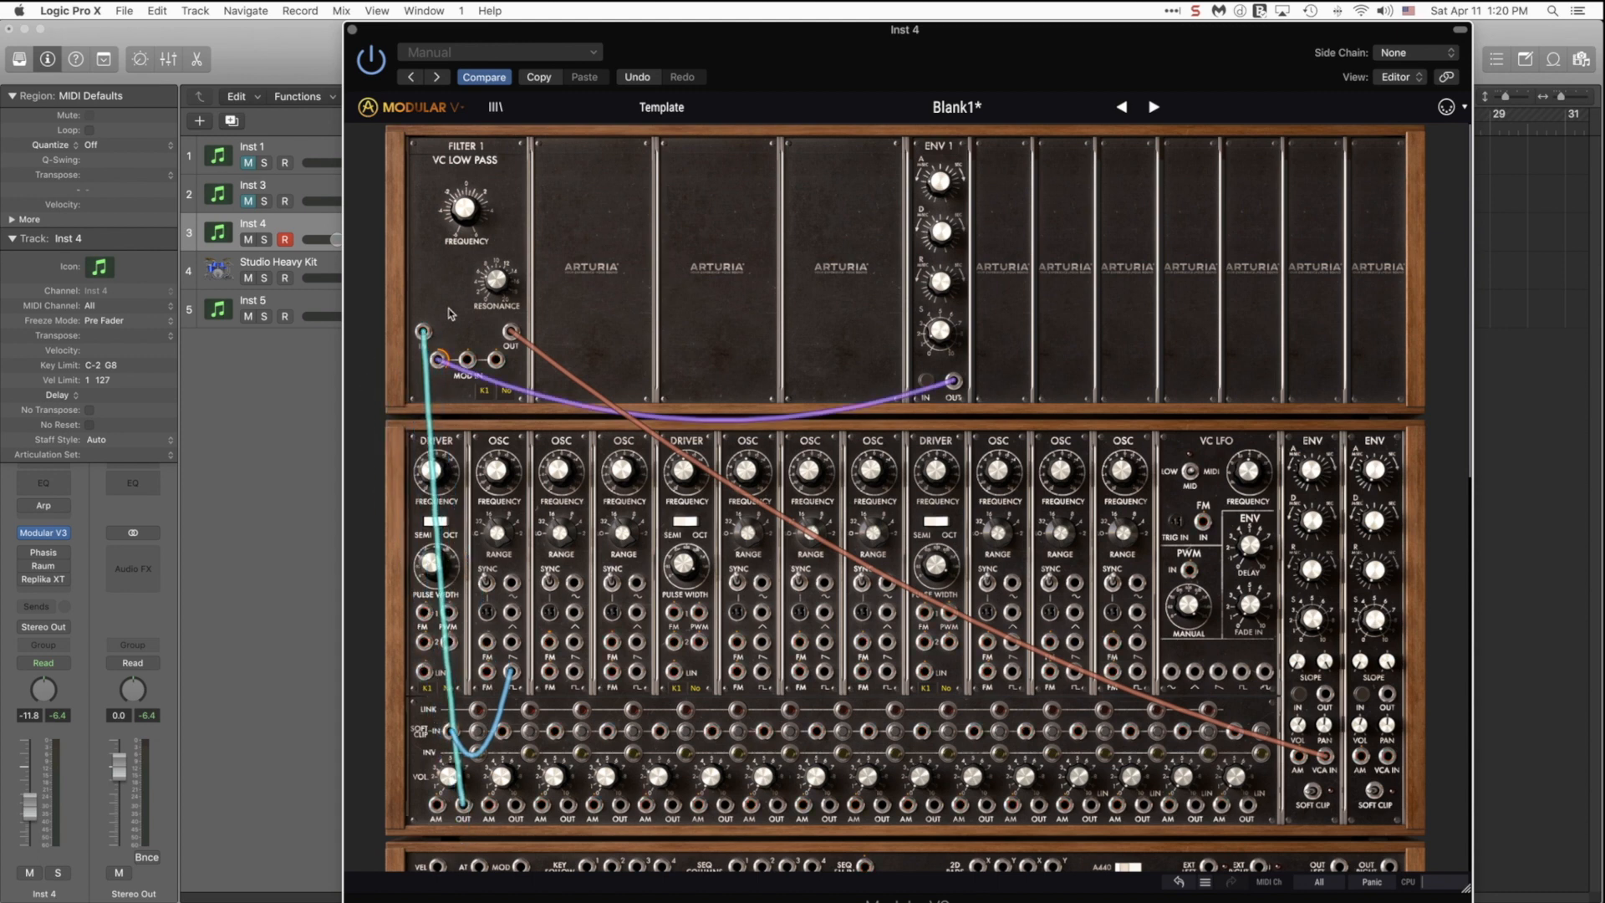
mouse_move(445, 780)
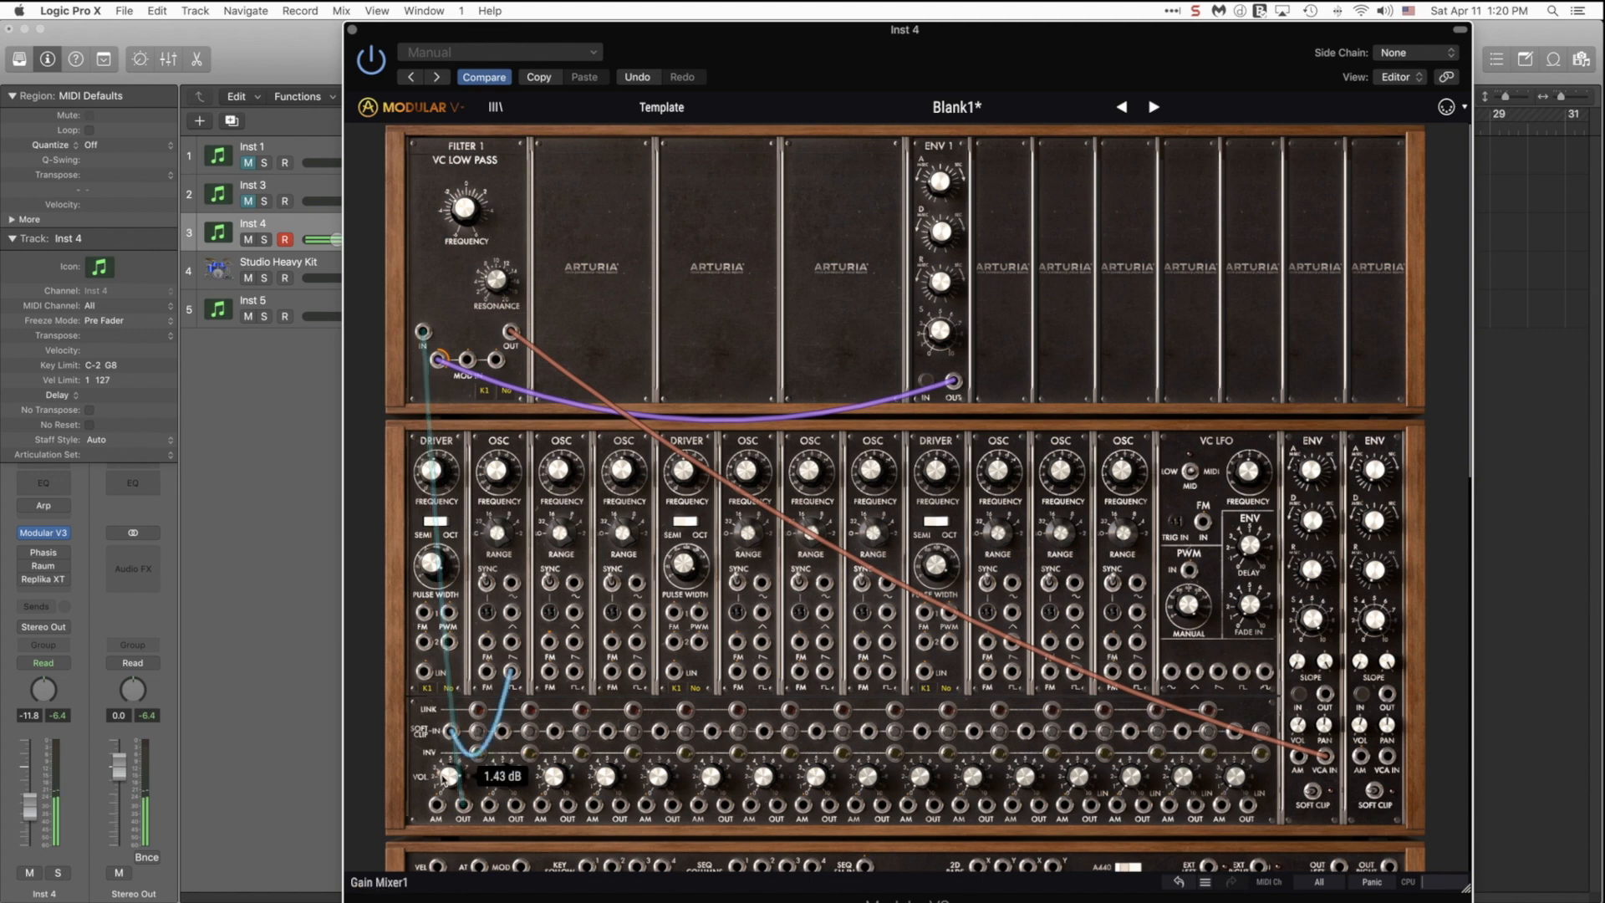
mouse_move(446, 779)
left_mouse_down()
mouse_move(446, 824)
mouse_move(446, 796)
left_mouse_up()
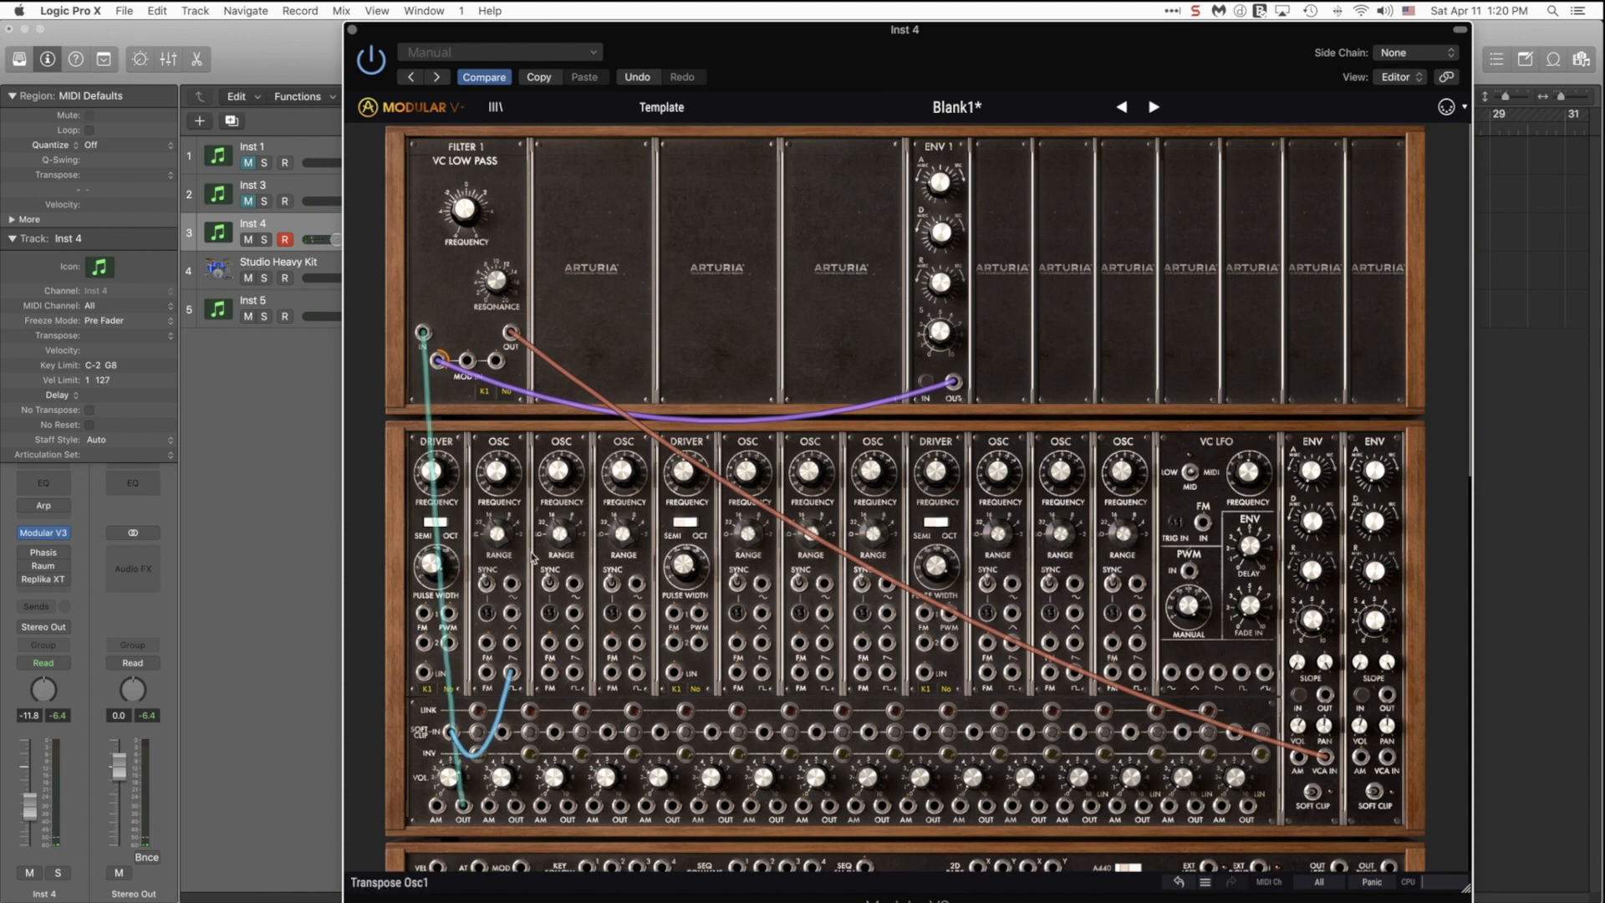
Patch the second oscillator's square-wave output into the input of mixer channel 2 and adjust that channel's volume
mouse_move(556, 671)
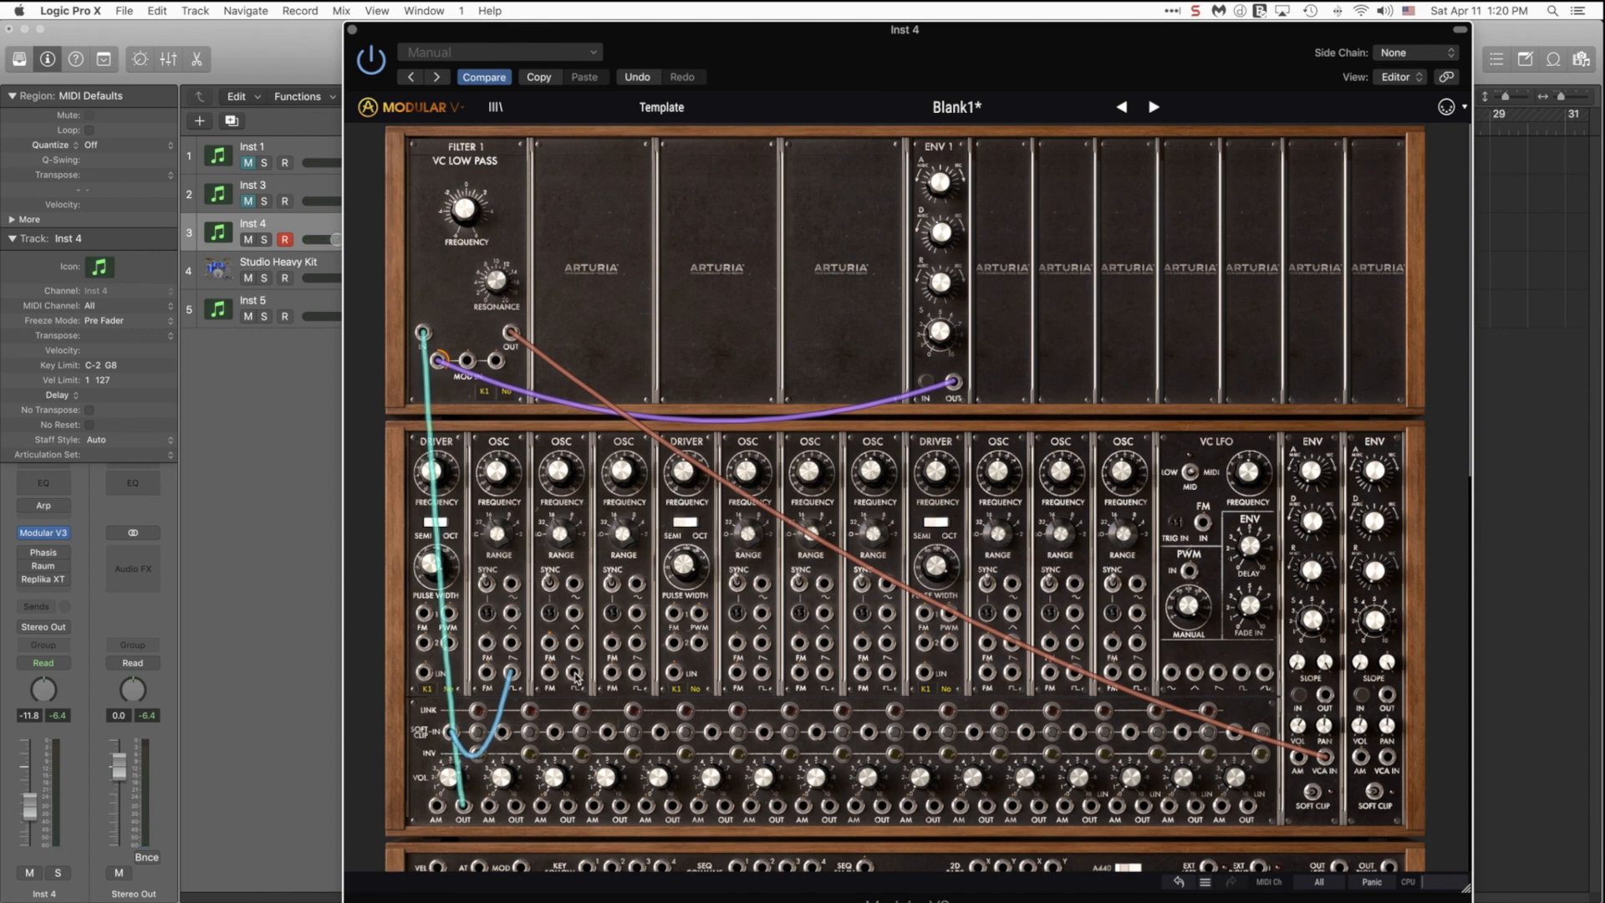
left_click_drag(574, 671, 503, 734)
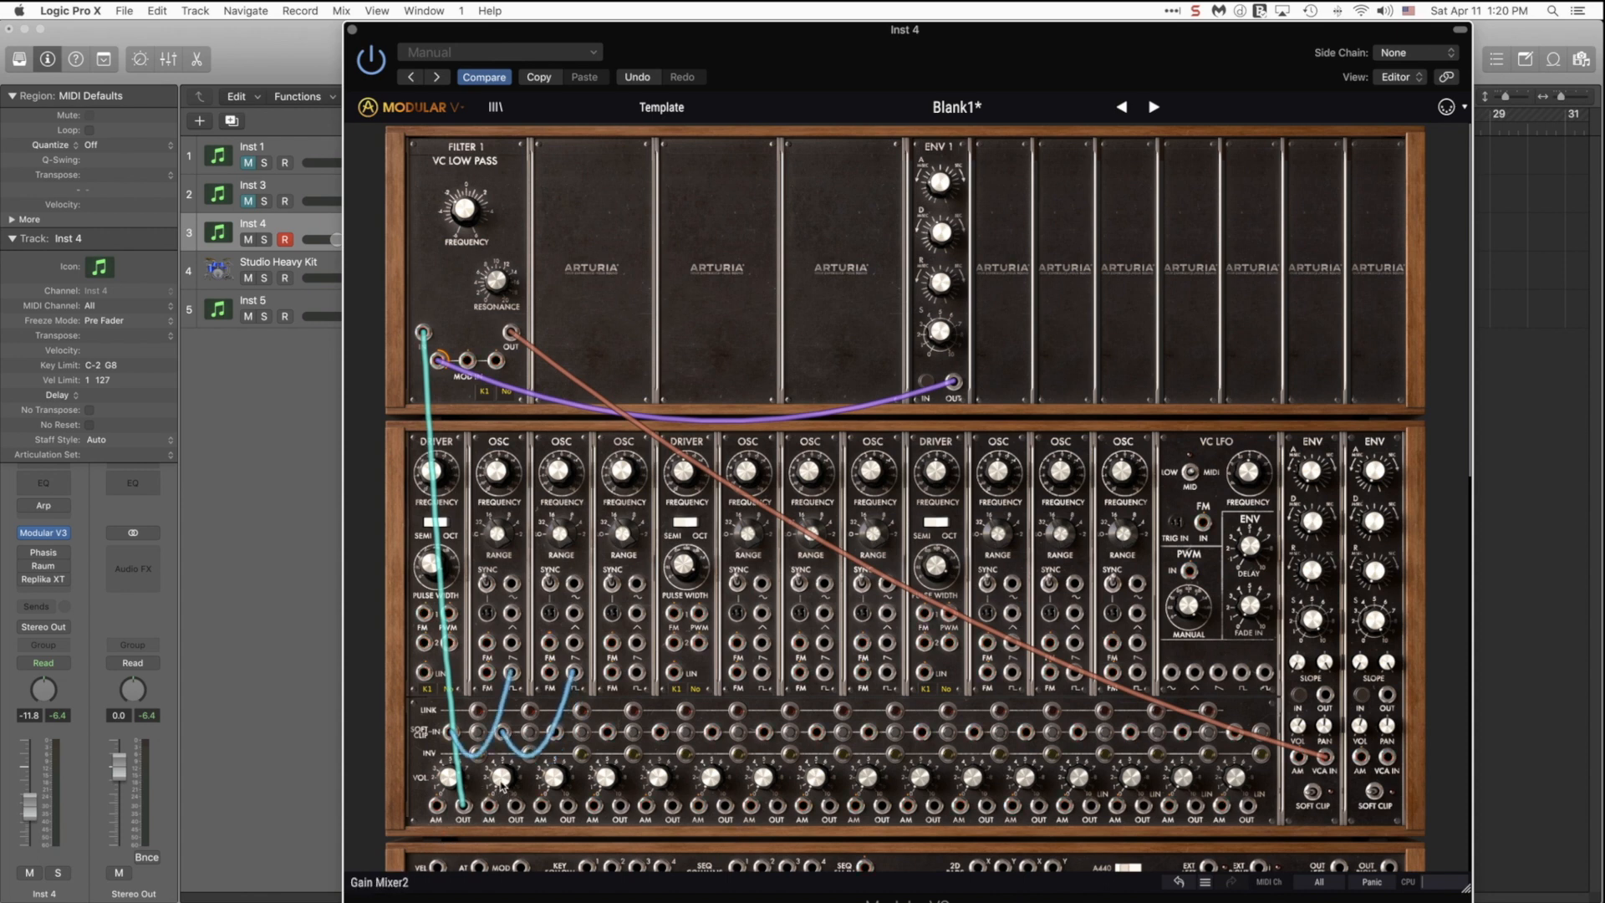
mouse_move(502, 777)
mouse_move(453, 779)
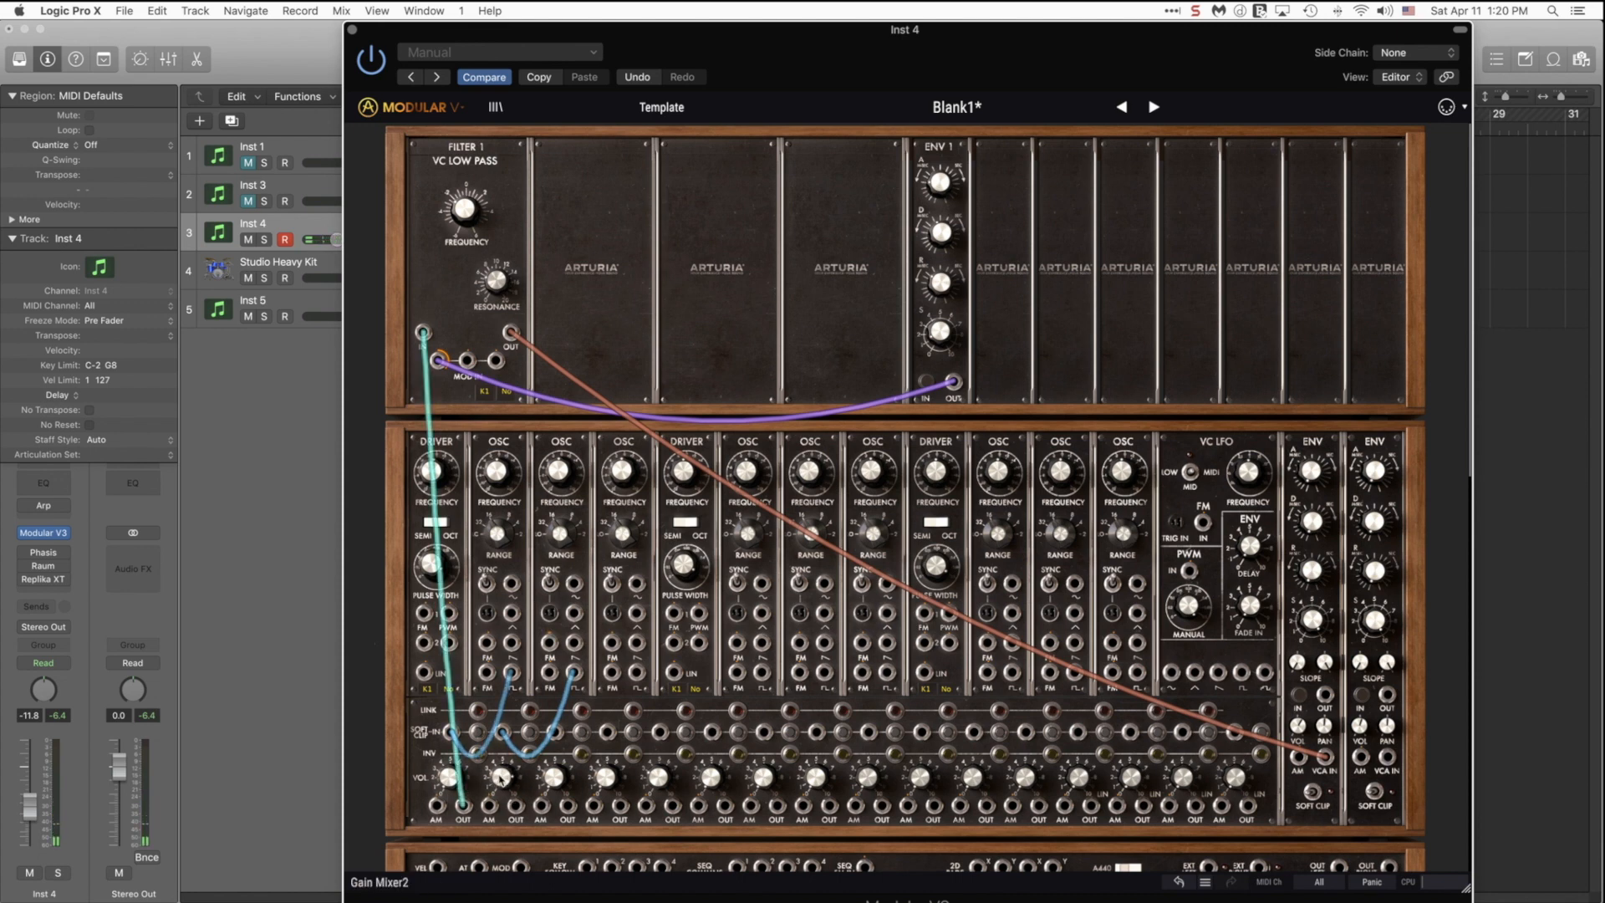
left_click_drag(502, 779, 501, 752)
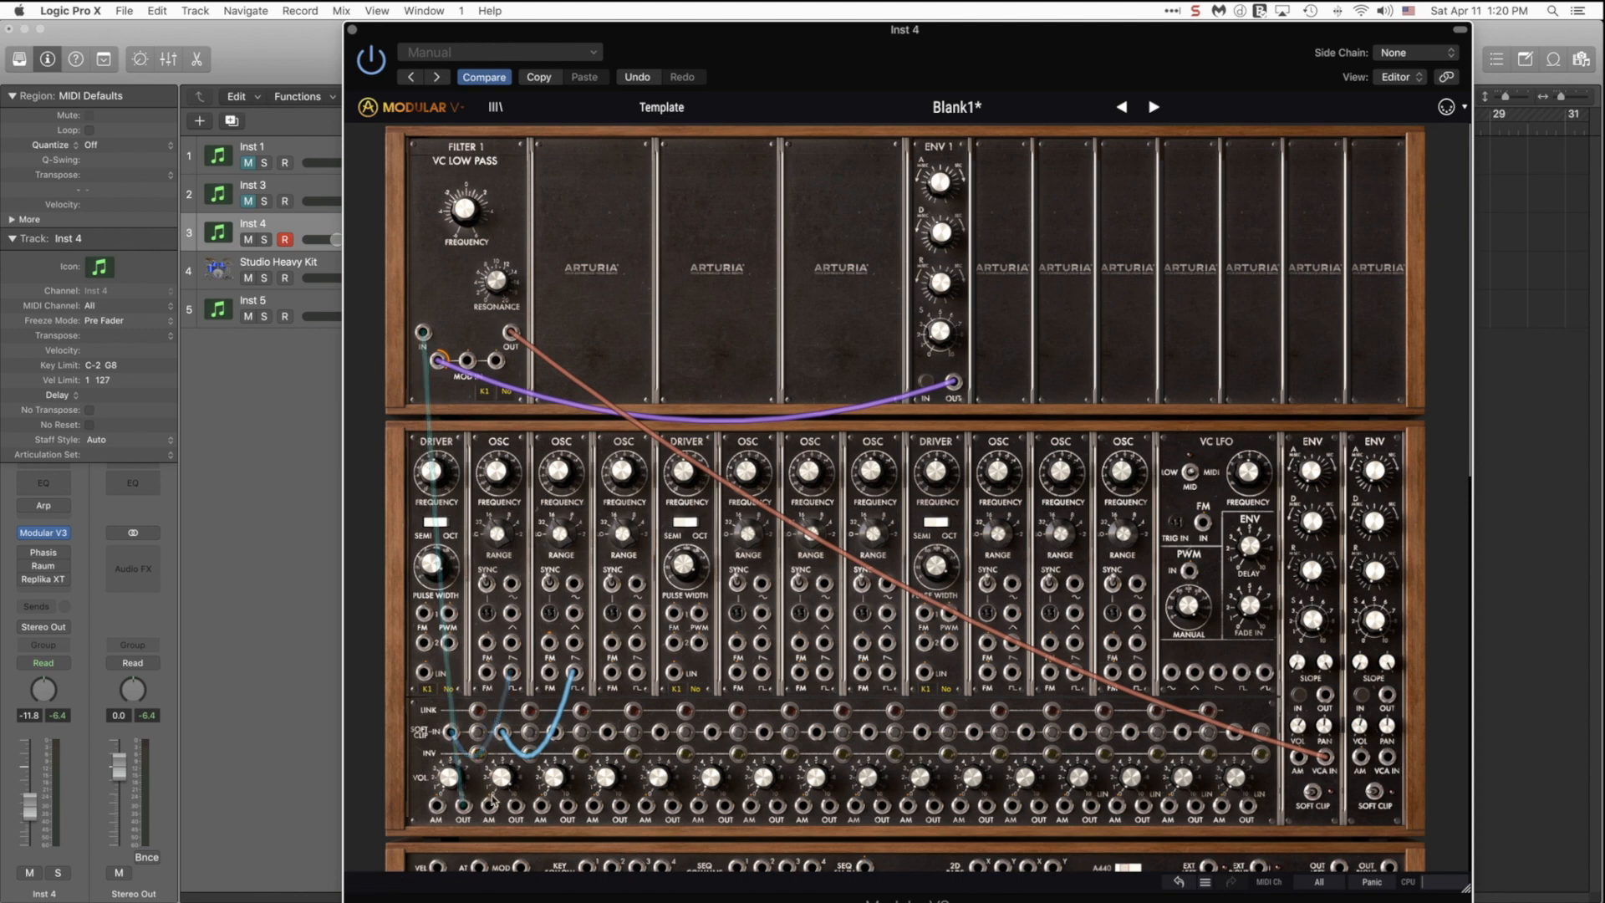
mouse_move(516, 807)
left_mouse_down()
mouse_move(1279, 795)
mouse_move(1392, 765)
mouse_move(515, 807)
left_mouse_up()
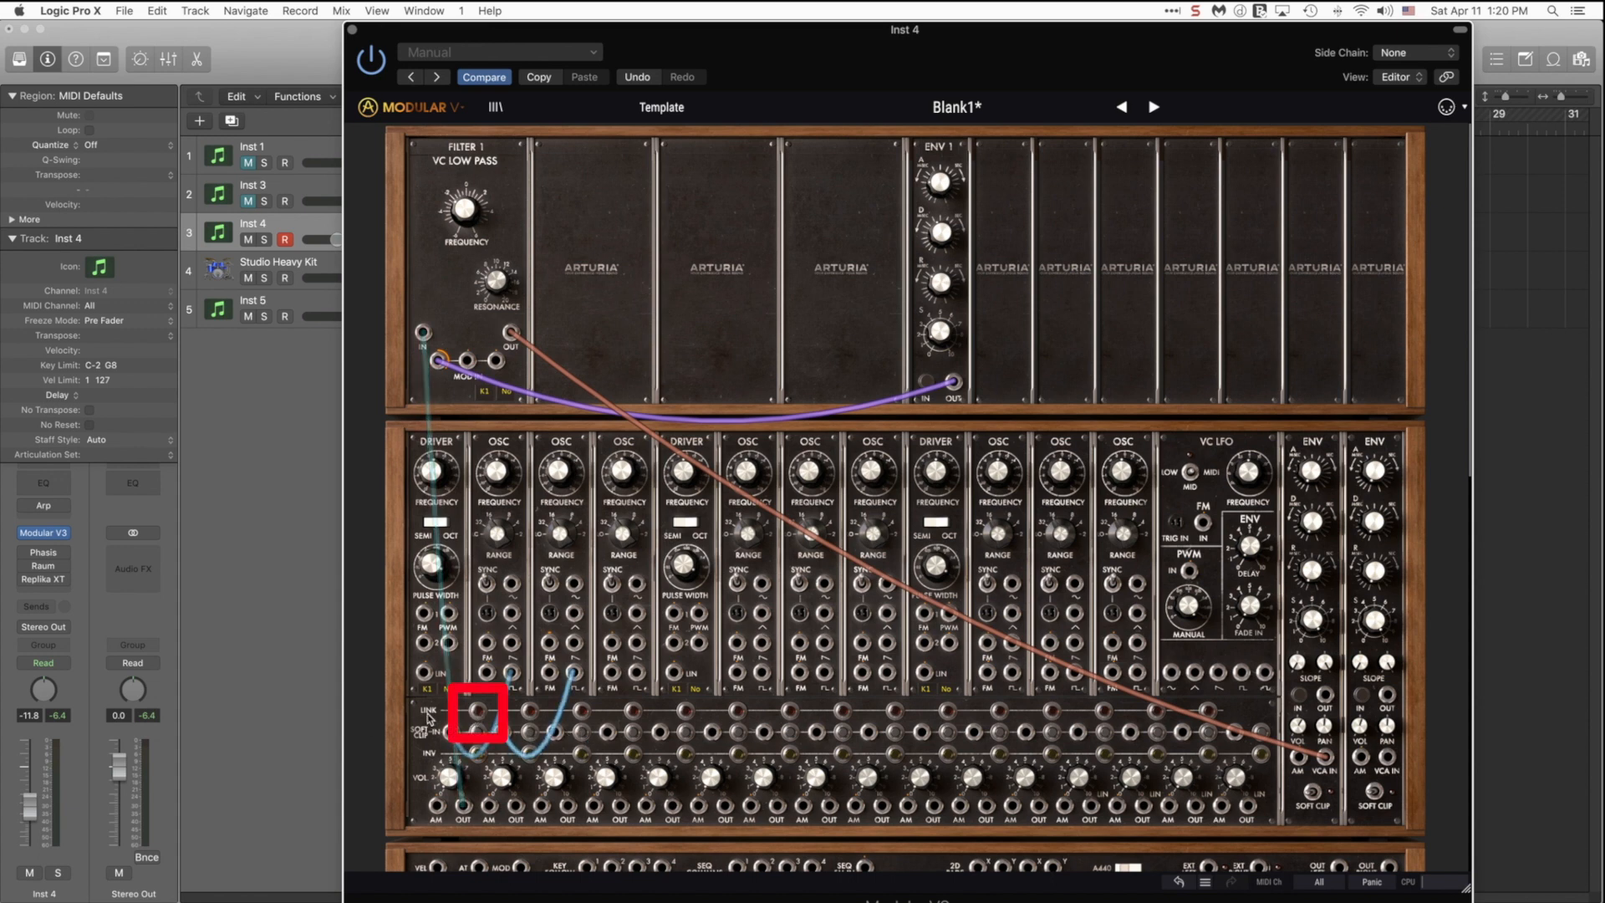
Link mixer channels 1 and 2 into a shared output and adjust the volume of both channels to balance the oscillators
left_click(478, 711)
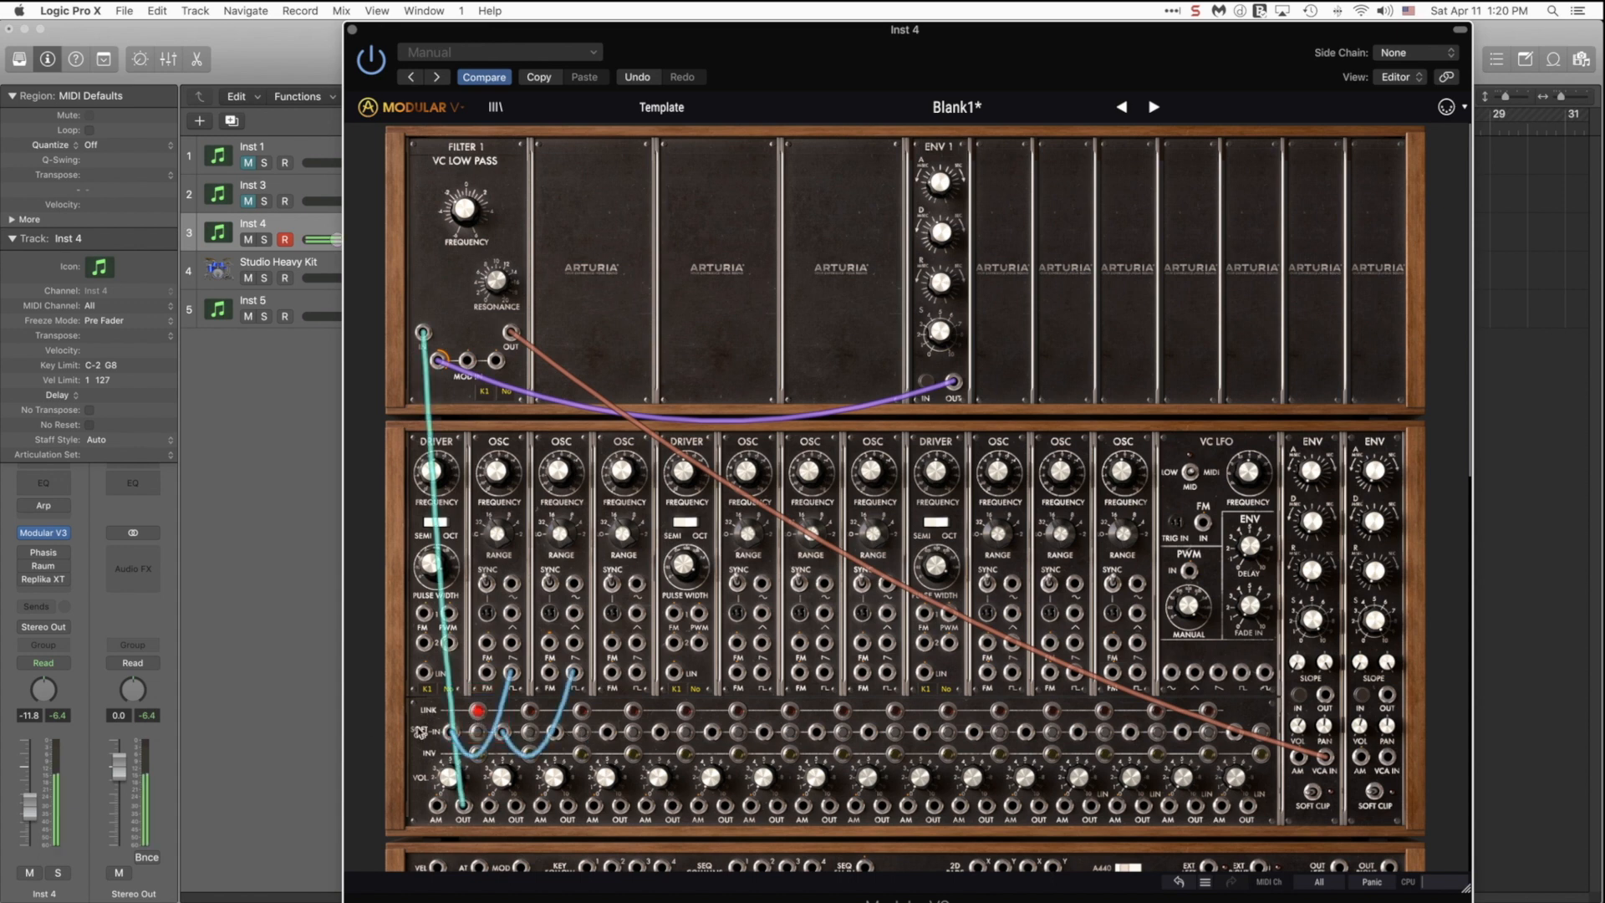
left_click_drag(505, 784, 505, 778)
mouse_move(561, 471)
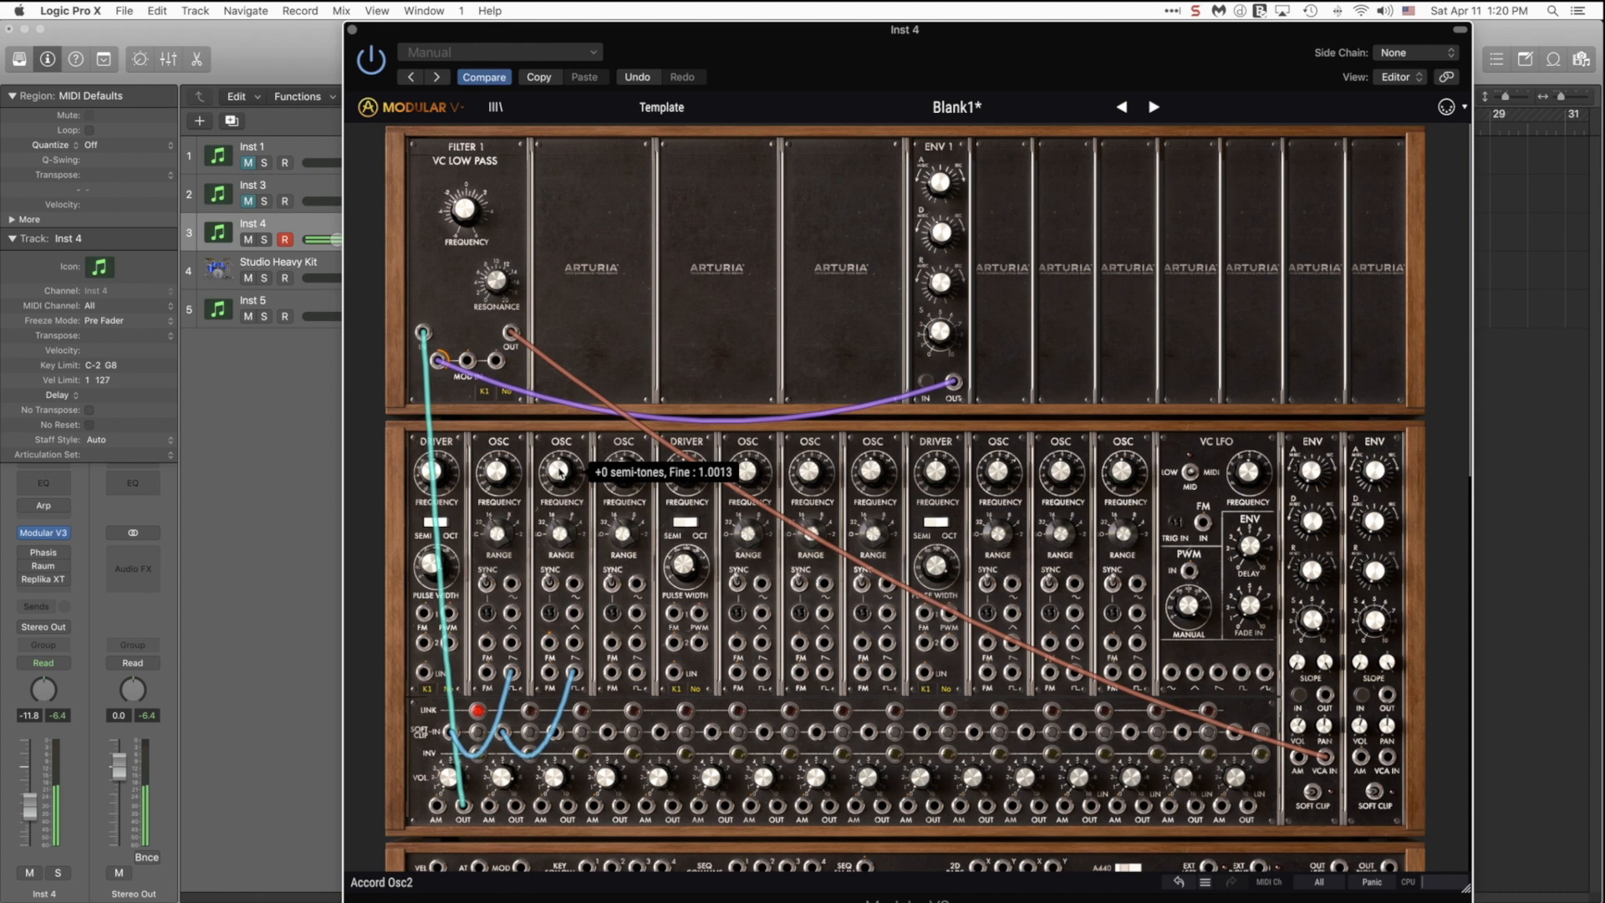
mouse_move(447, 785)
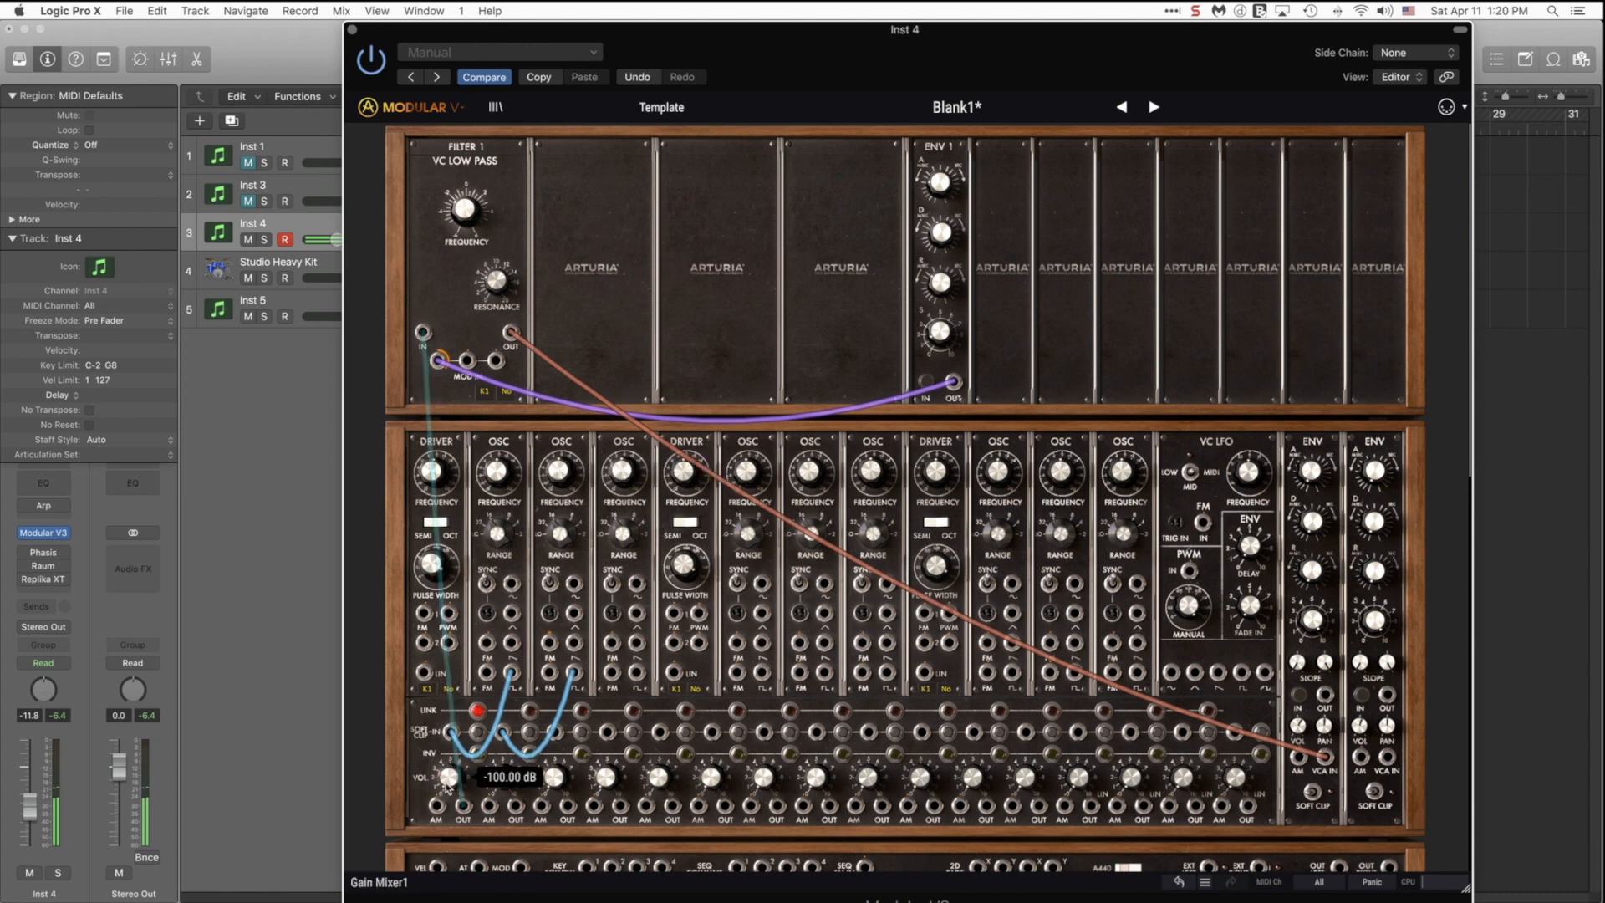
left_click_drag(446, 784, 447, 711)
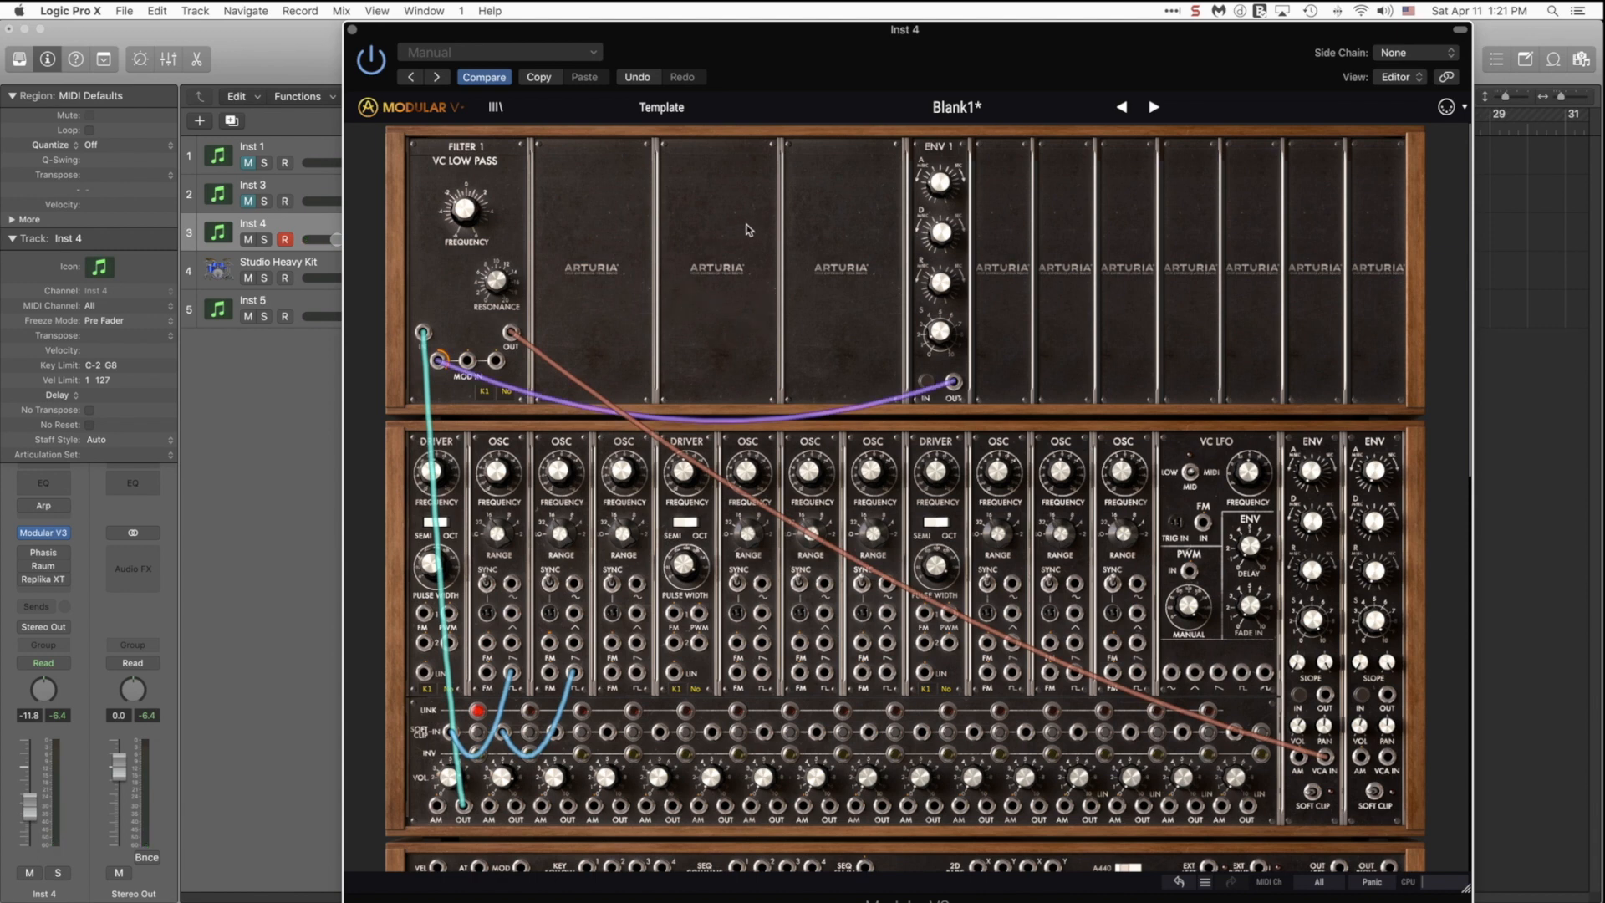
Load an LFO into module slot 4, patch its fourth waveform output into the filter's second modulation input and raise that input's amount
left_click(838, 151)
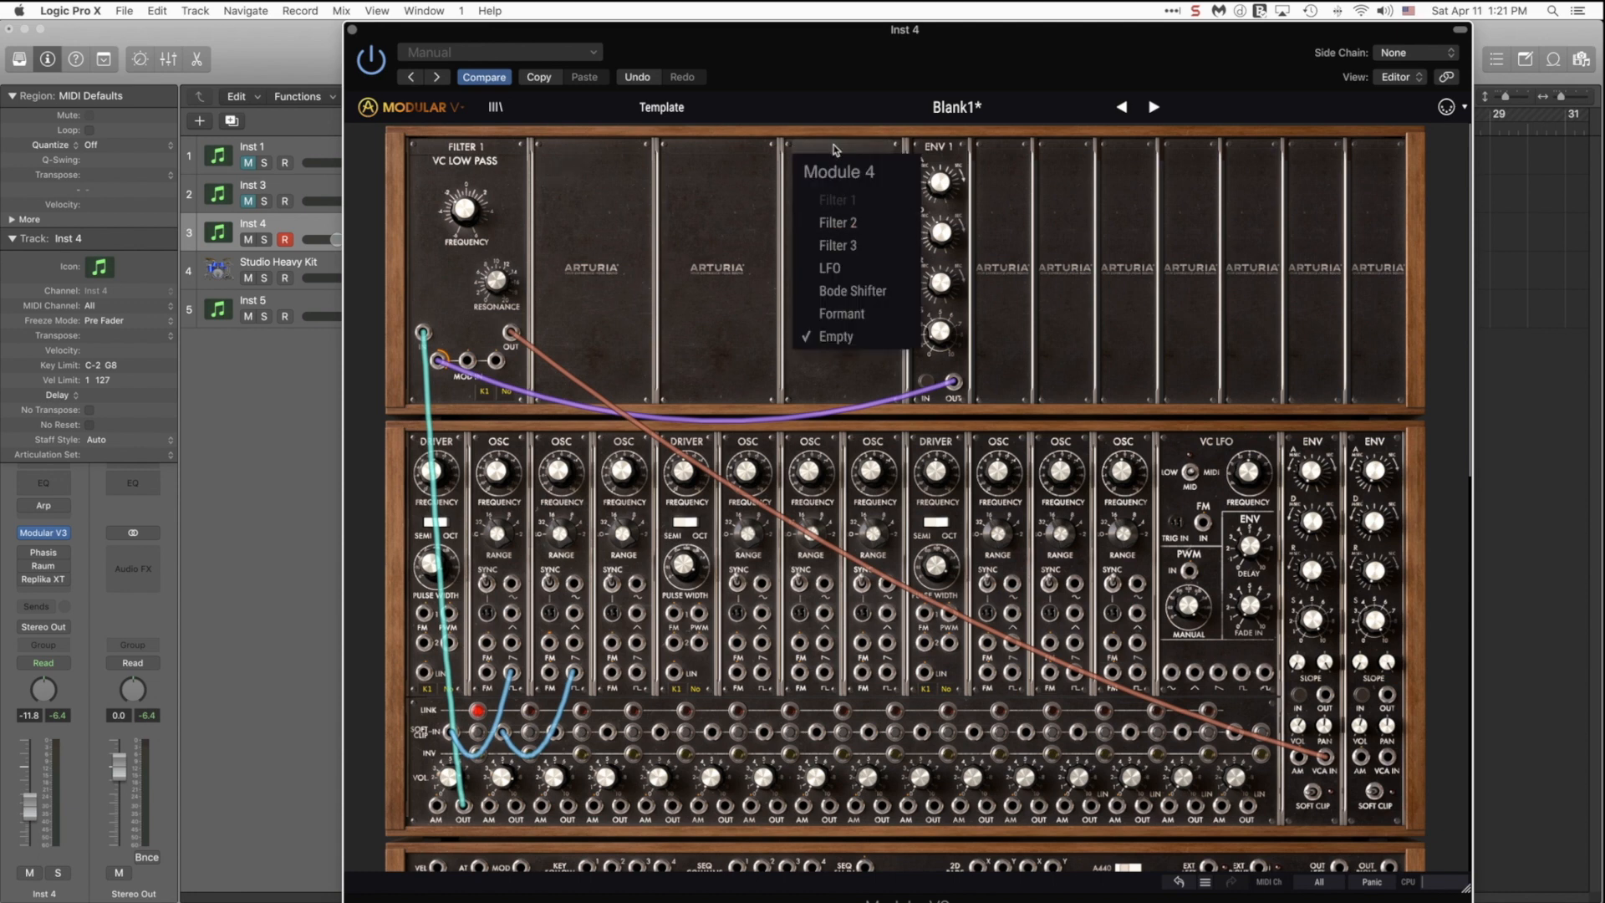
left_click(833, 270)
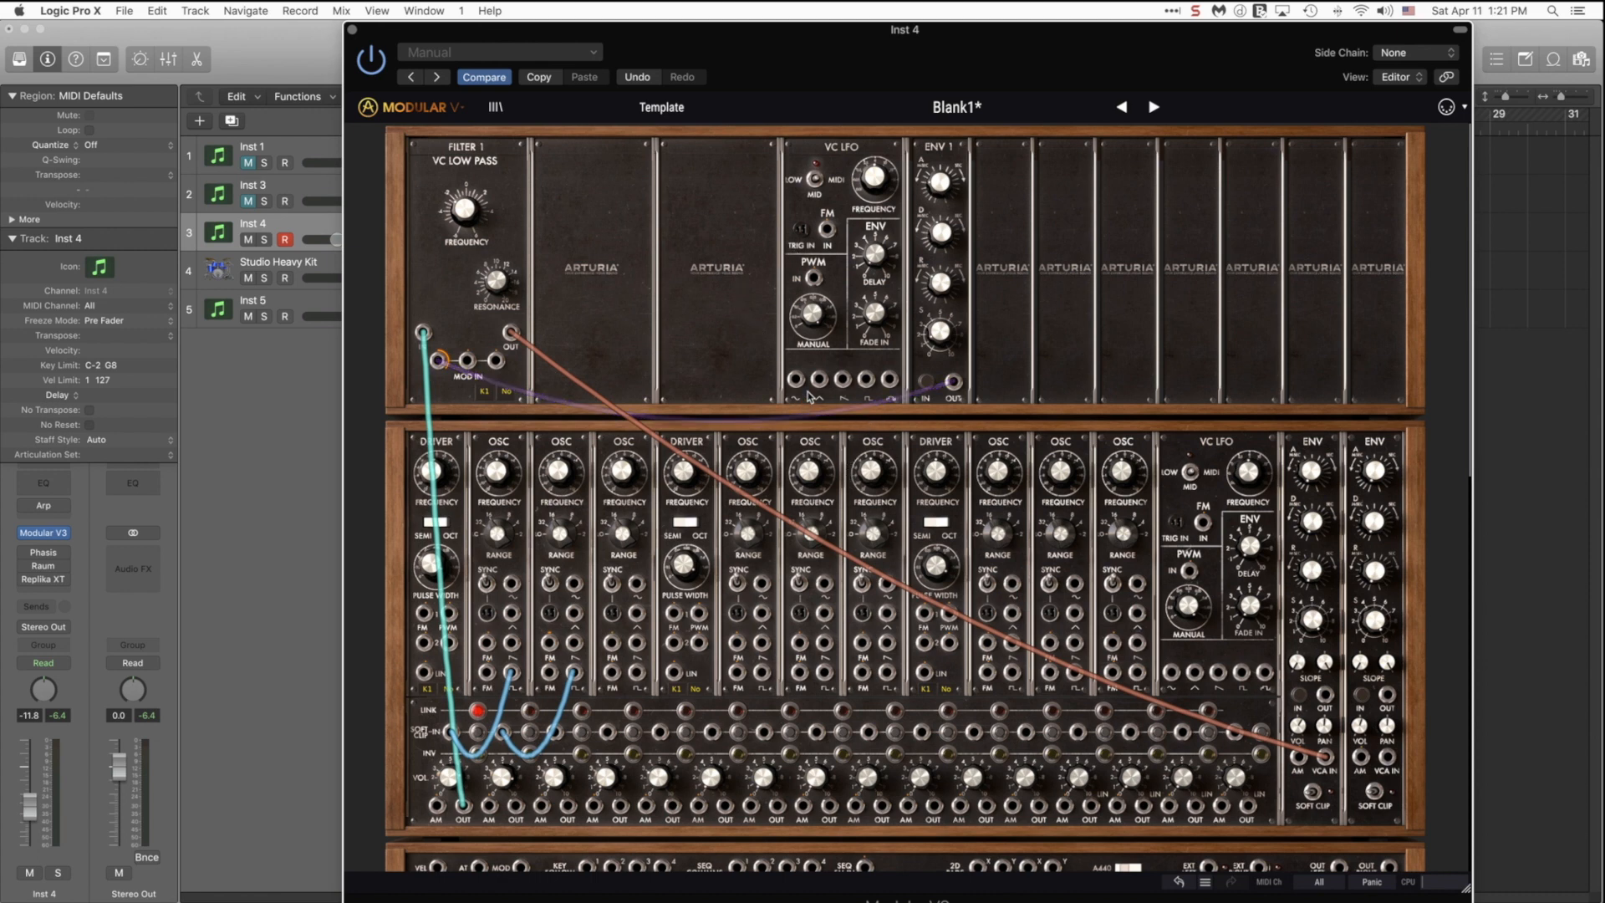
left_click_drag(867, 382, 469, 365)
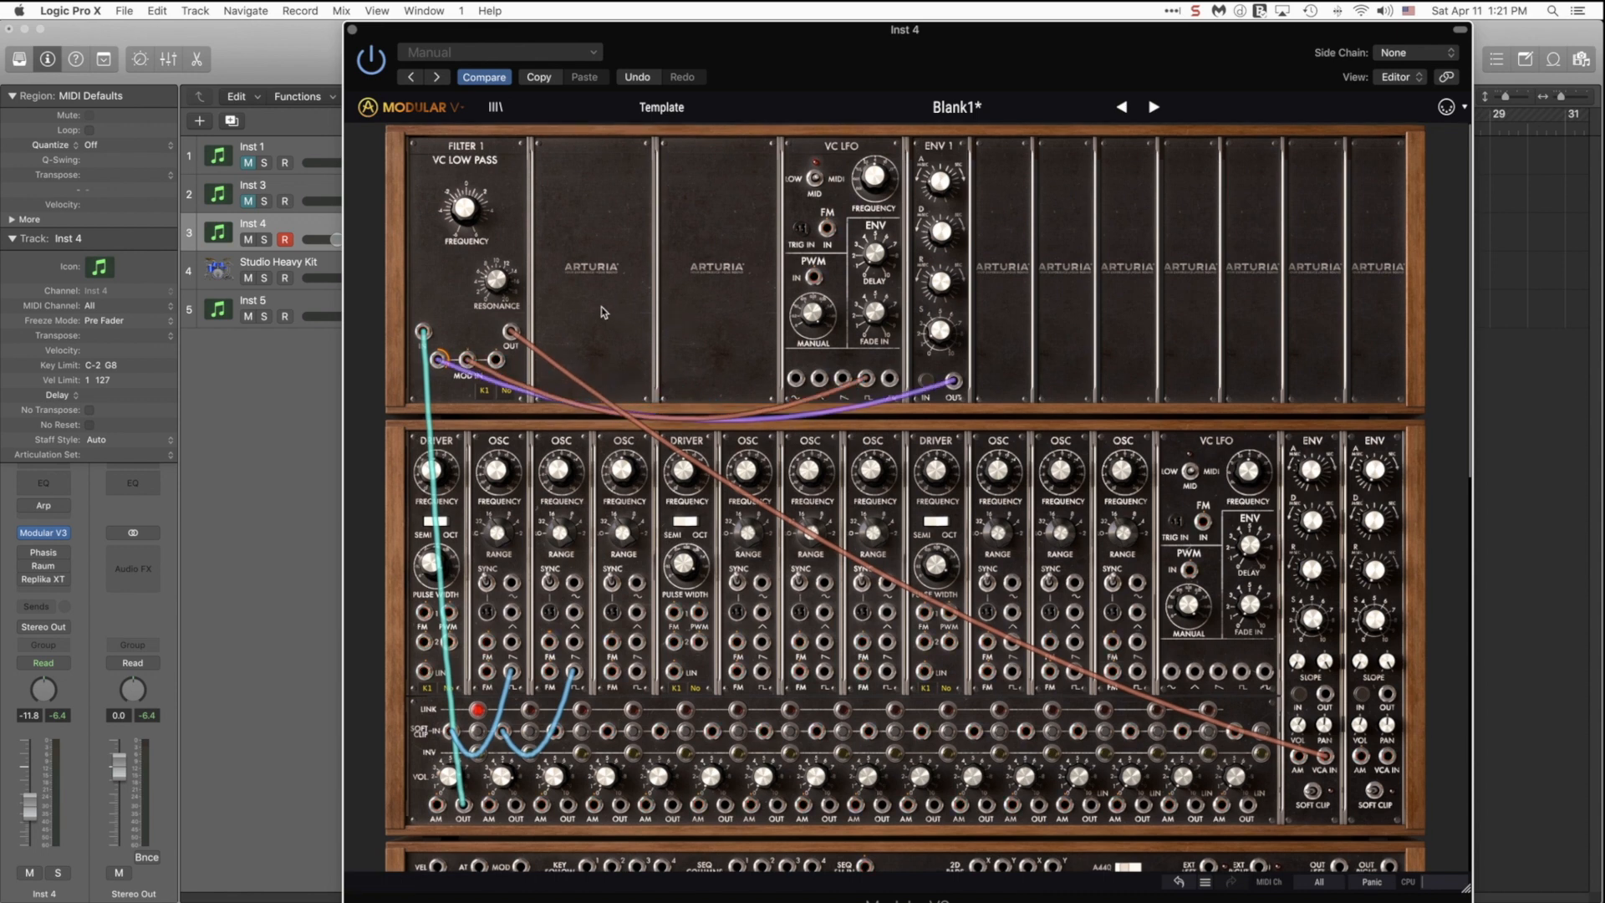
mouse_move(465, 360)
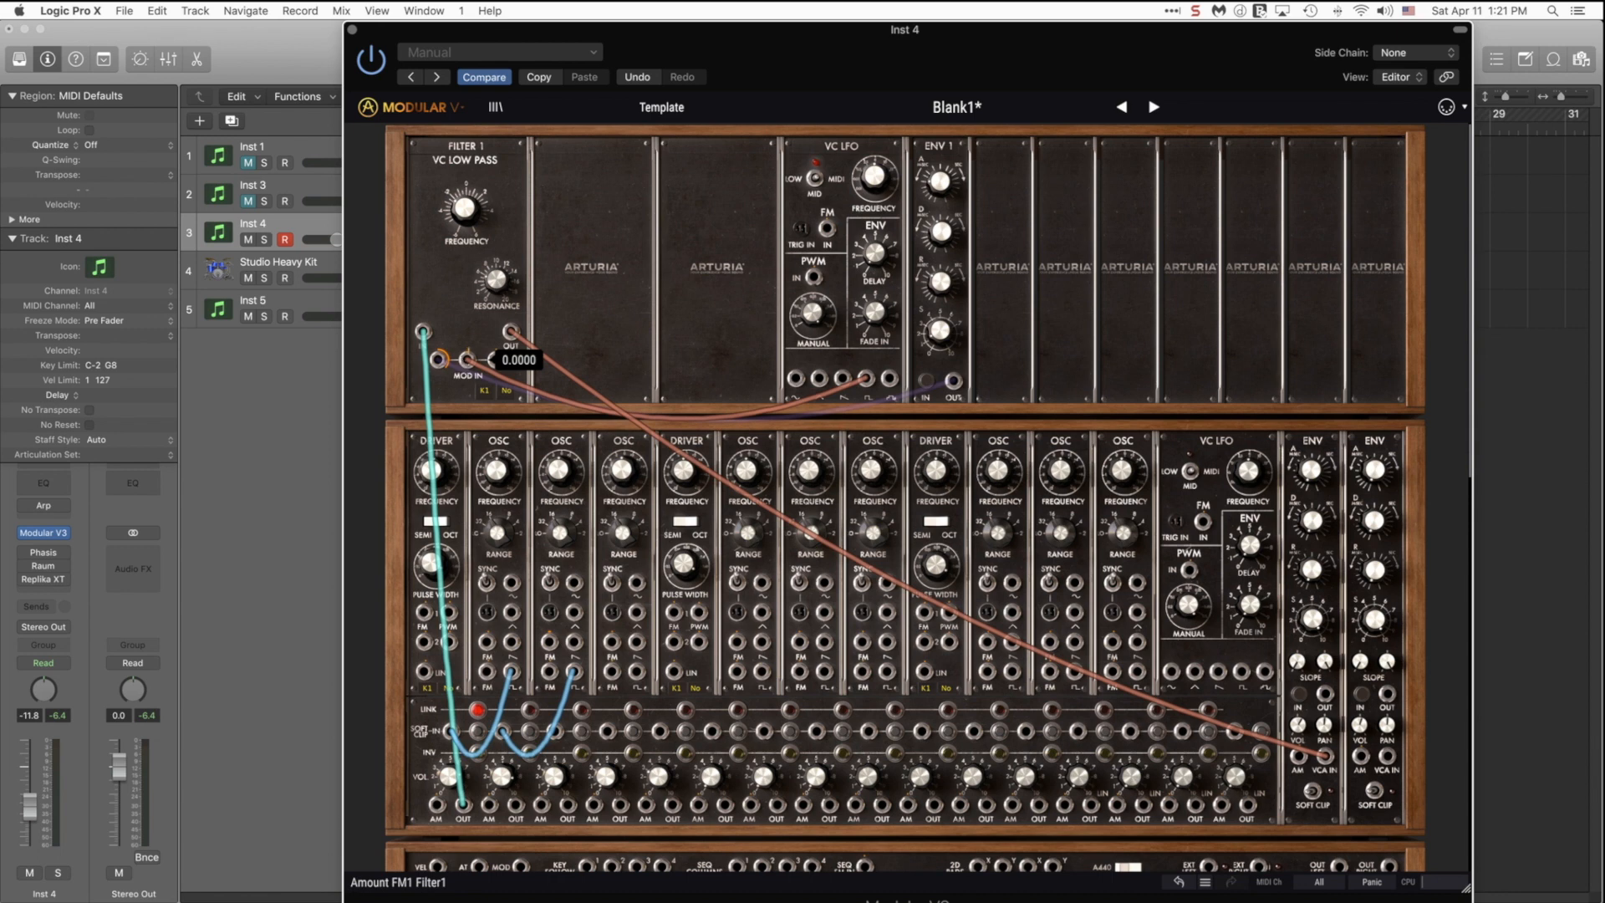
left_click_drag(473, 357, 473, 343)
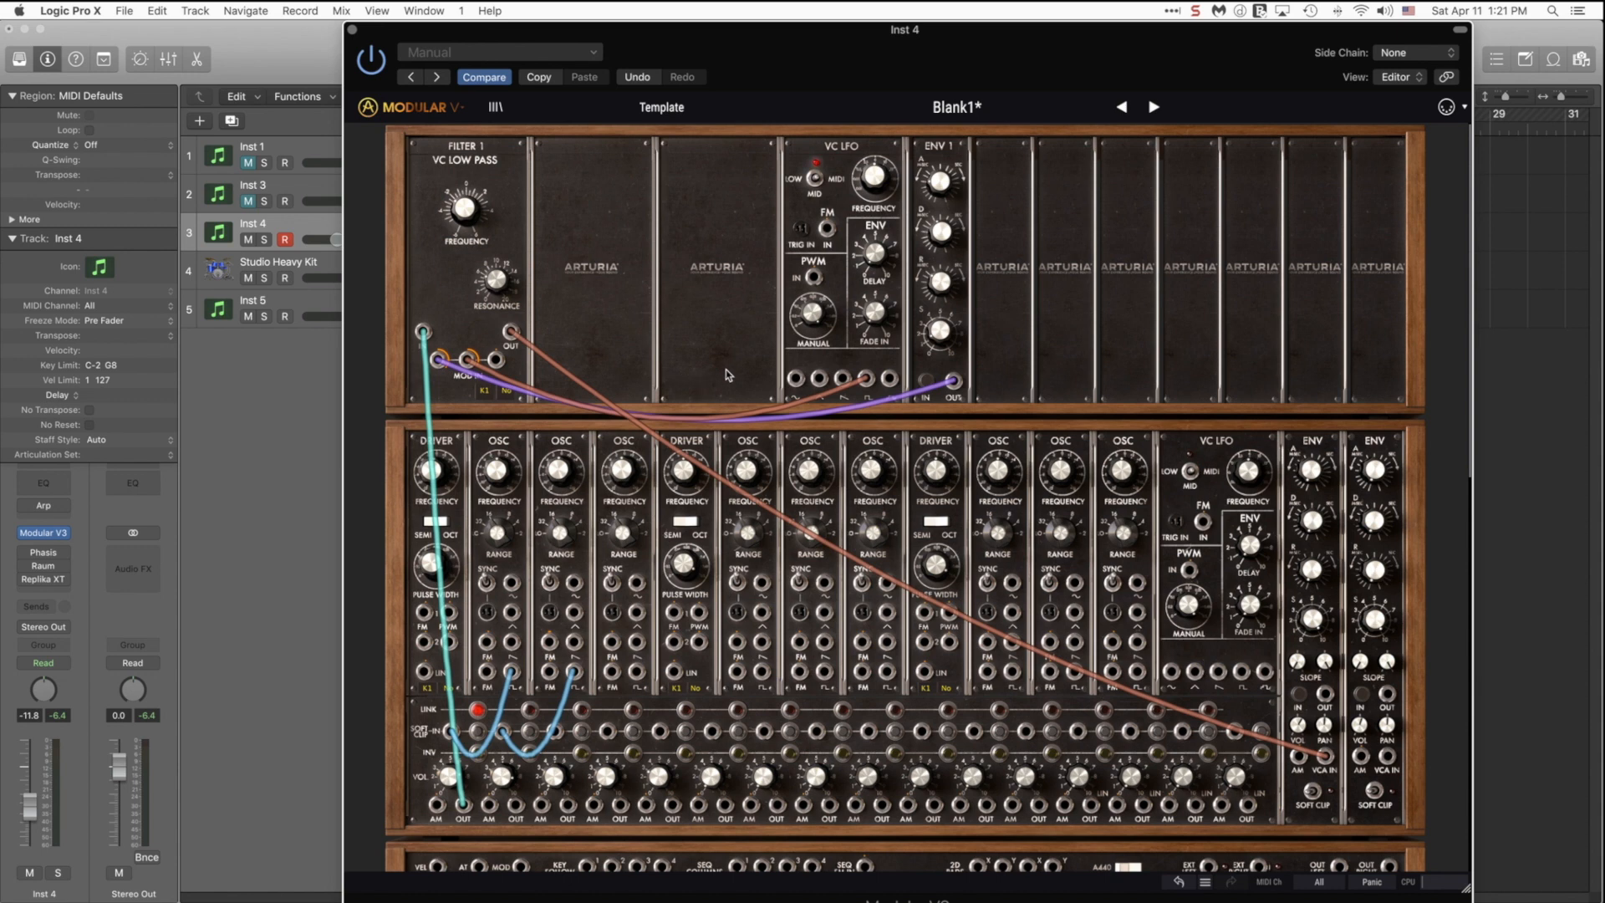
Set the low-pass filter's resonance to about 18.55 and its cutoff frequency to about 552 Hz
mouse_move(873, 178)
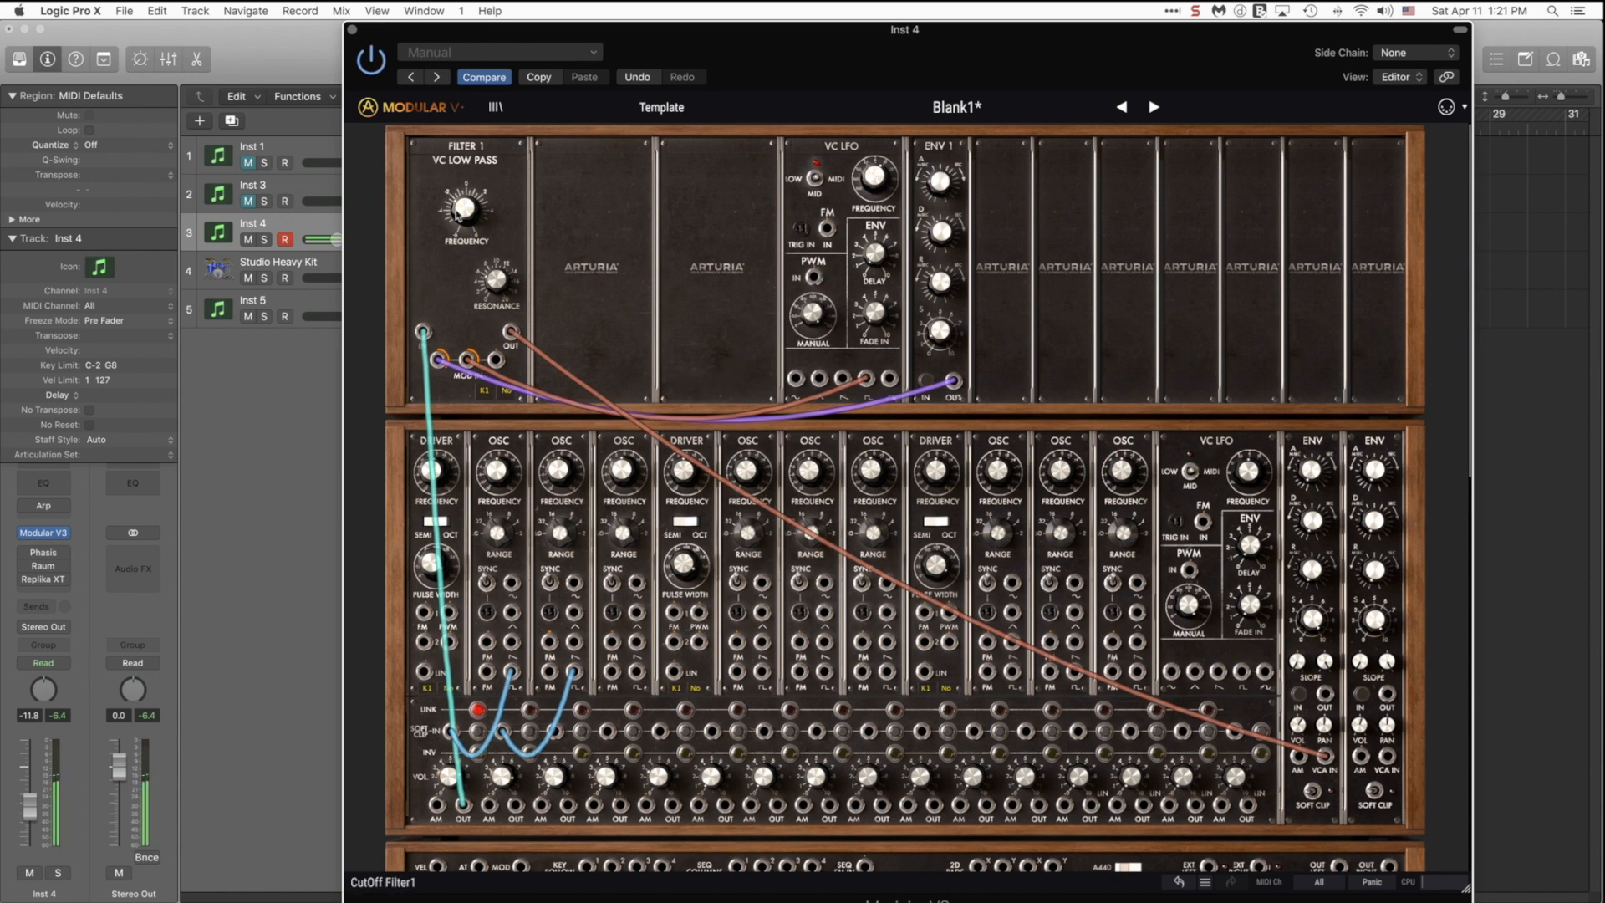
mouse_move(464, 209)
left_click_drag(511, 282, 511, 277)
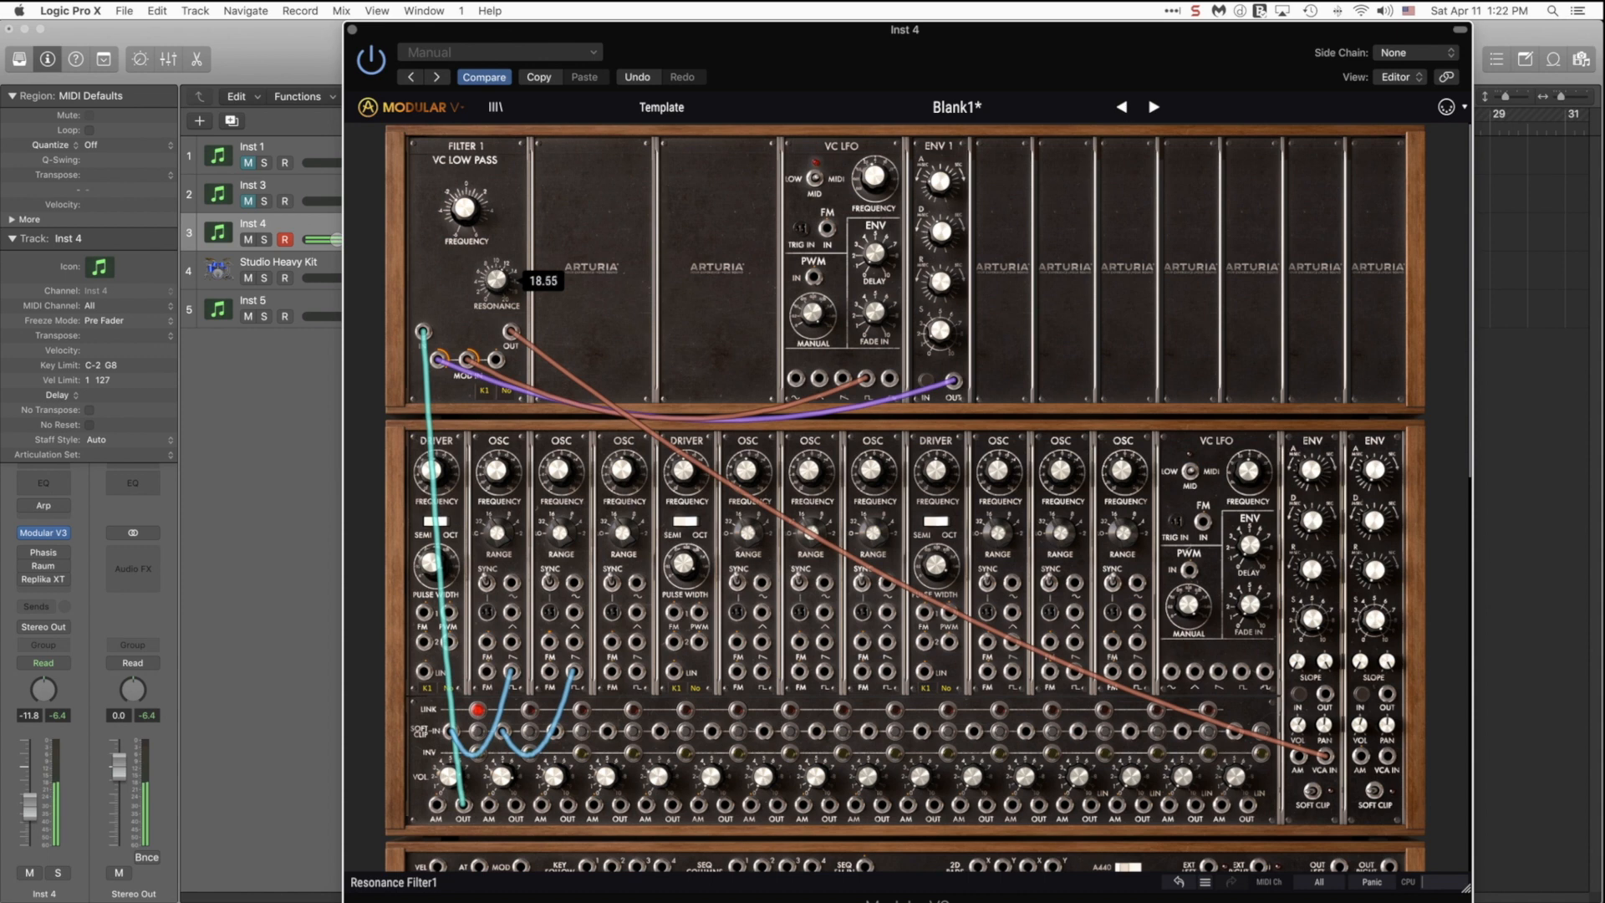
left_click_drag(465, 216, 465, 221)
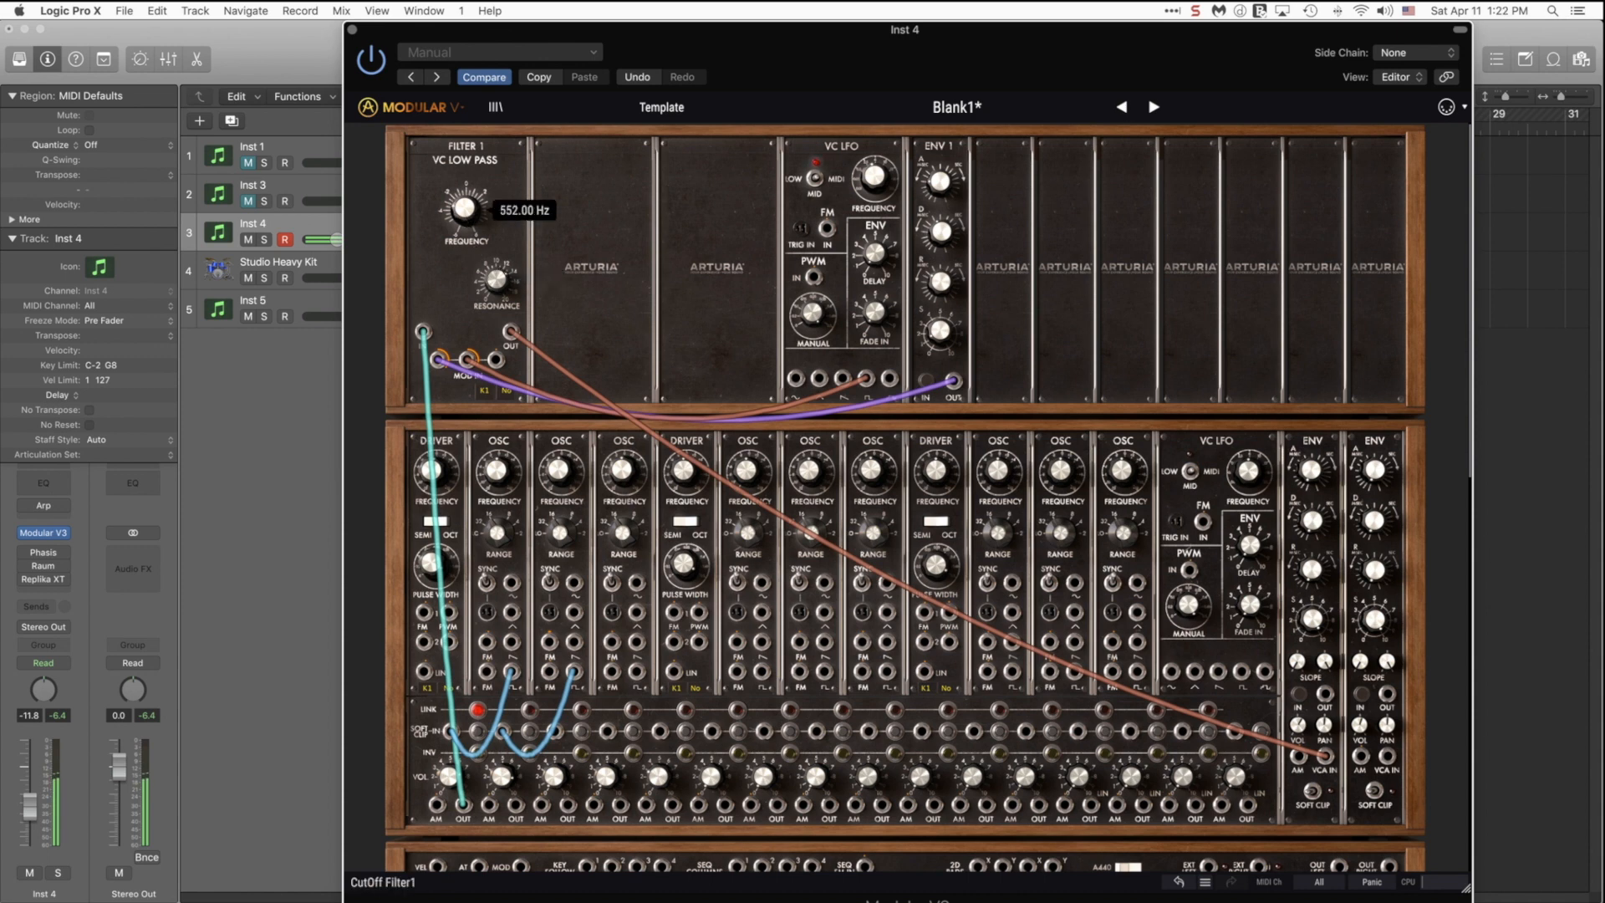
Adjust the frequency of the LFO in module slot 4 to vary the speed of the filter modulation
left_click_drag(875, 186, 876, 177)
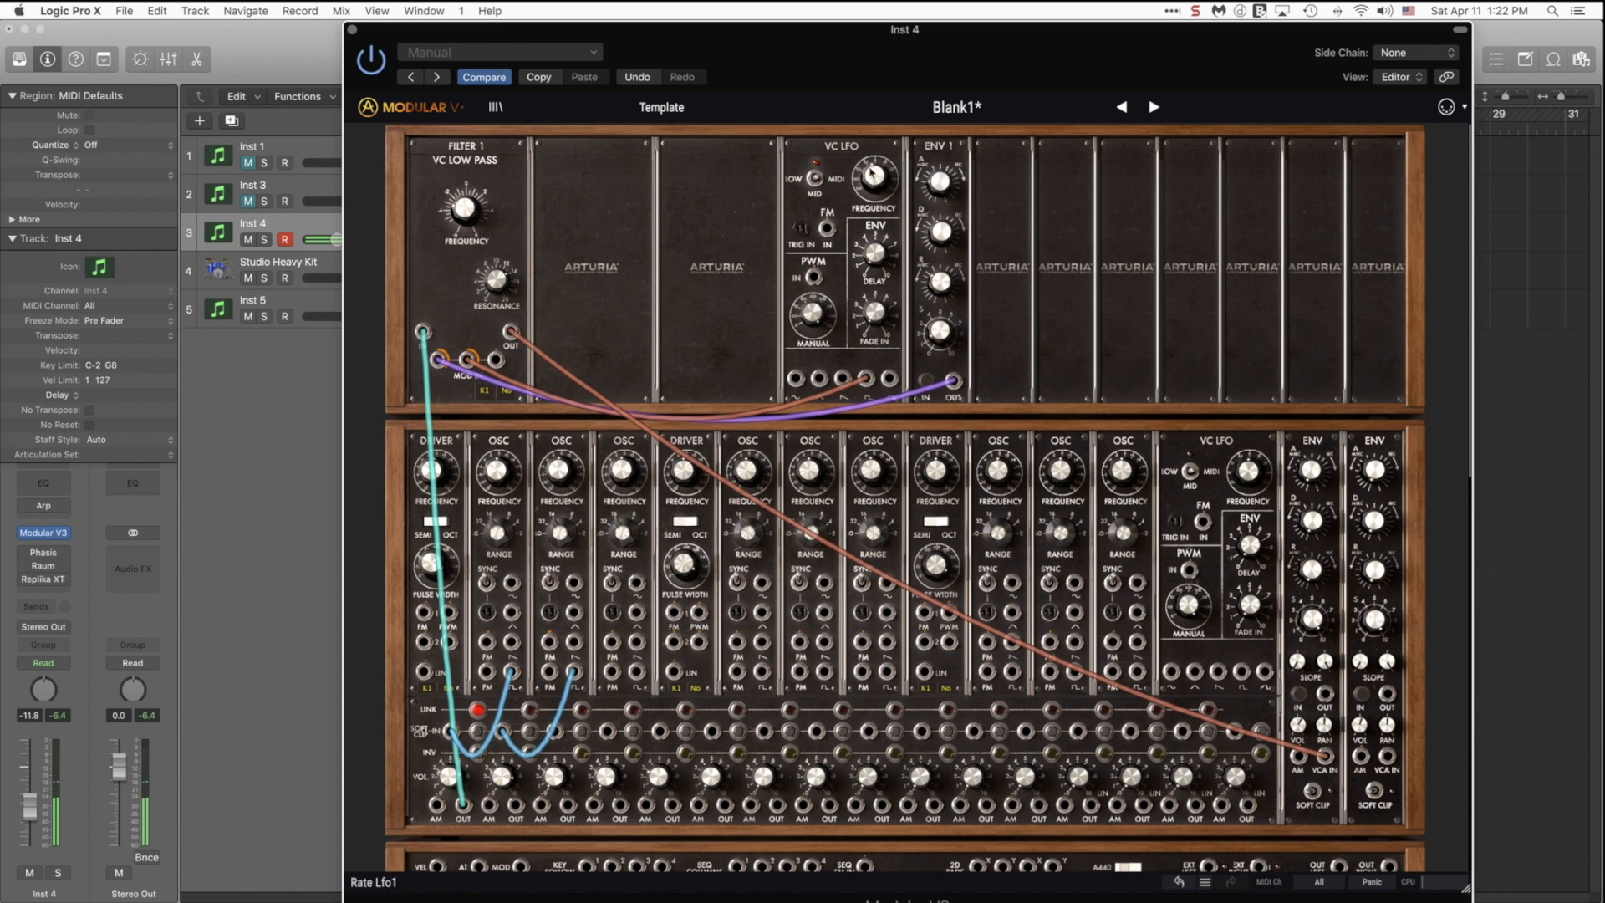
left_click_drag(873, 179, 873, 174)
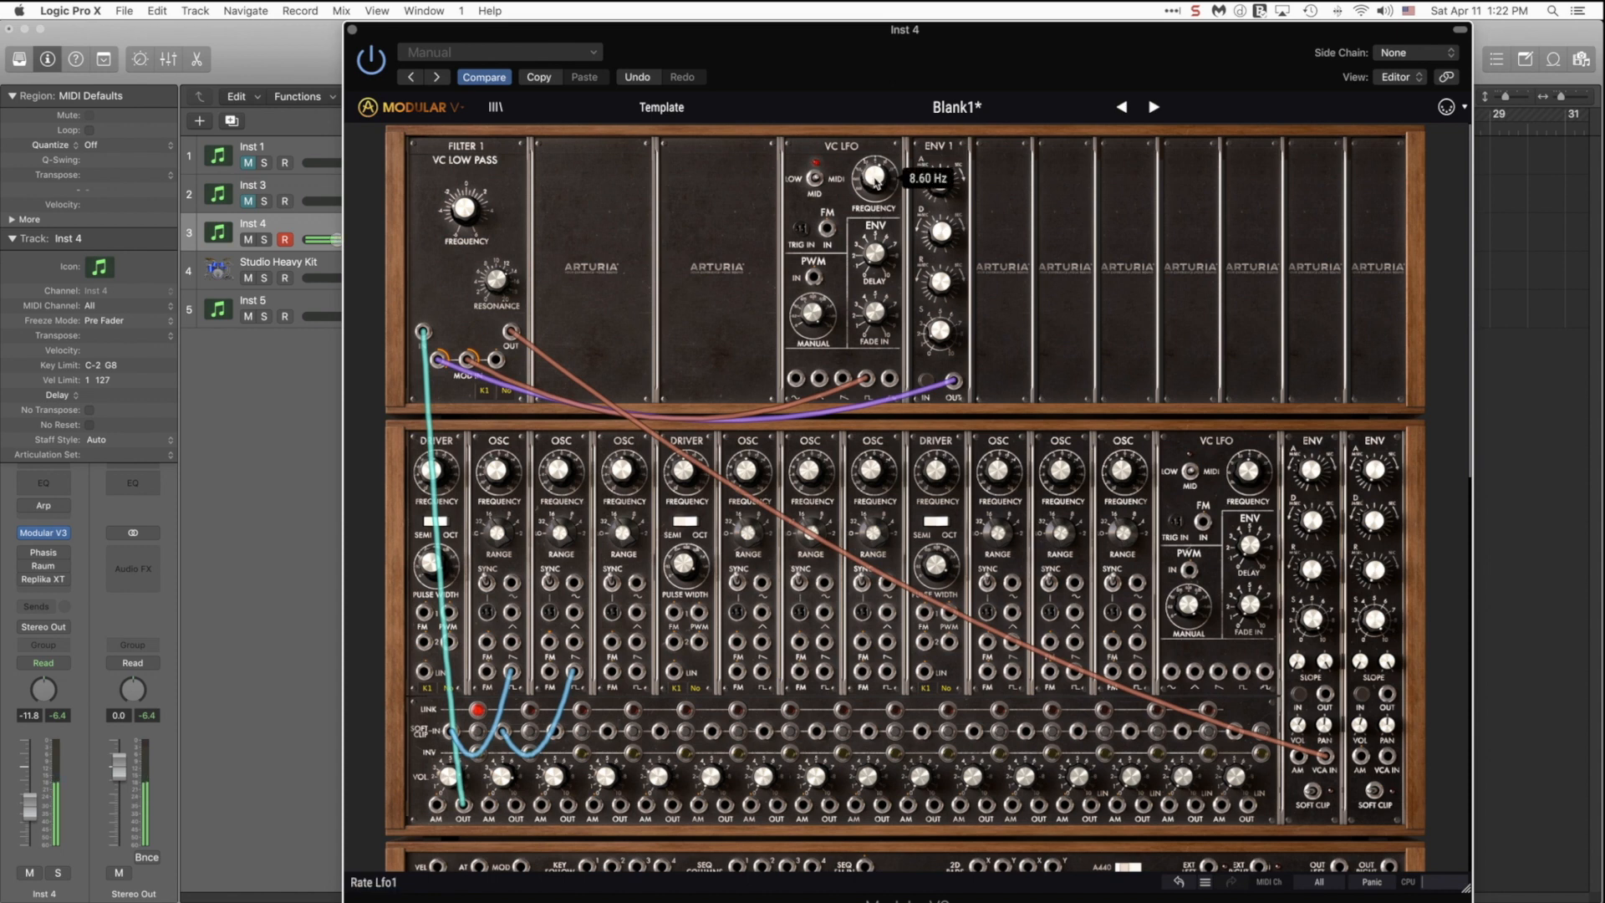
left_click_drag(872, 177, 873, 180)
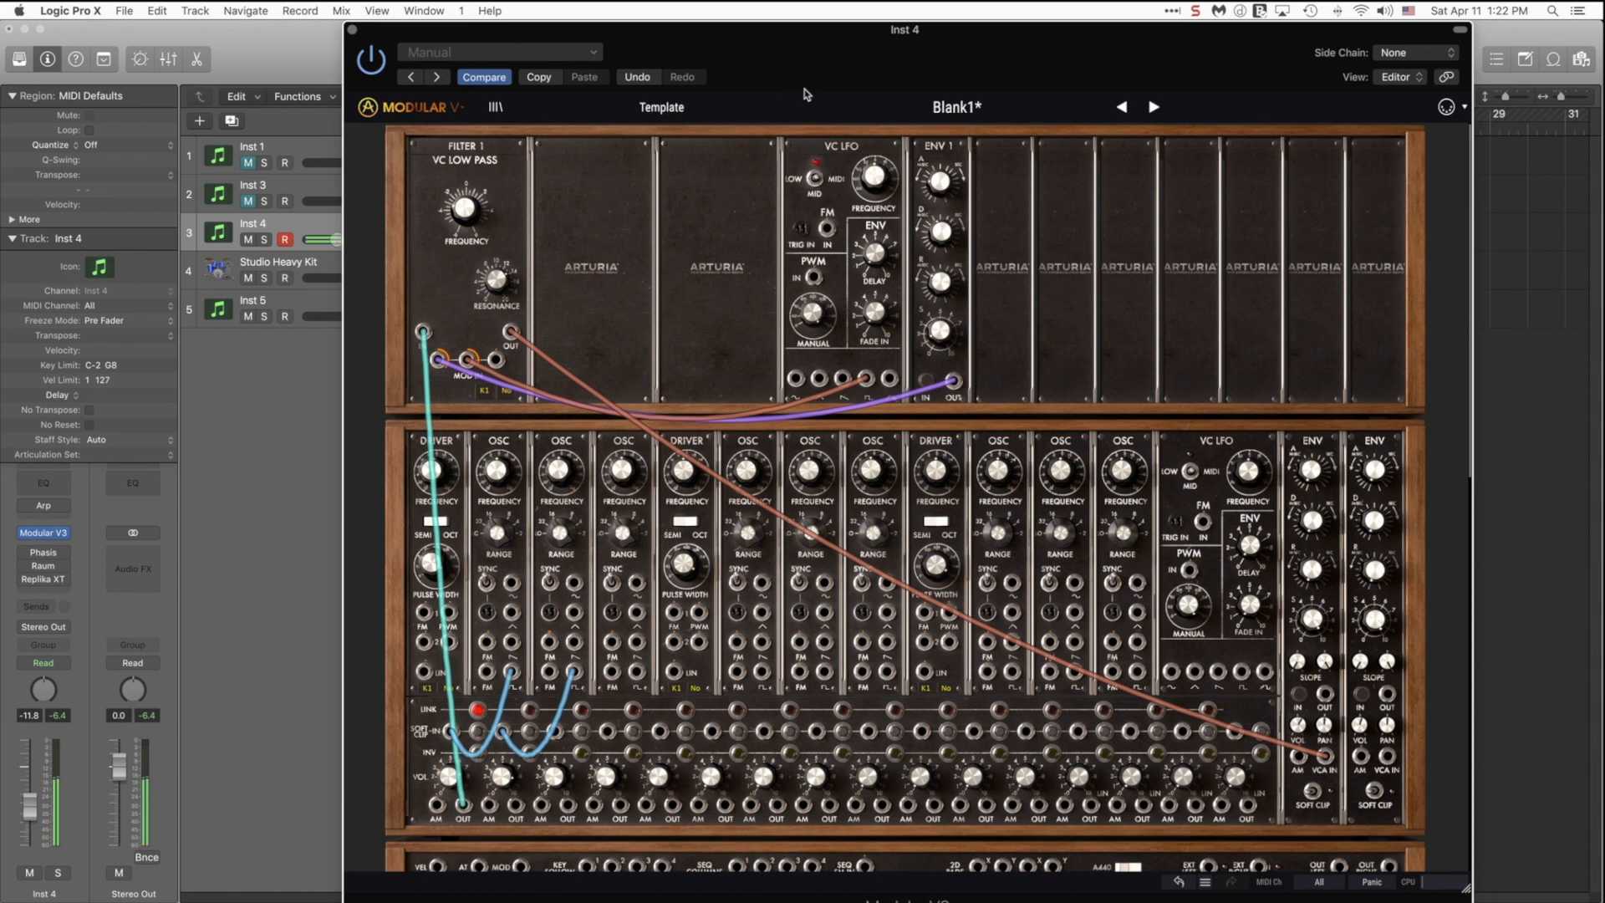
left_click(876, 177)
left_click_drag(875, 177, 875, 167)
left_click_drag(876, 179, 875, 201)
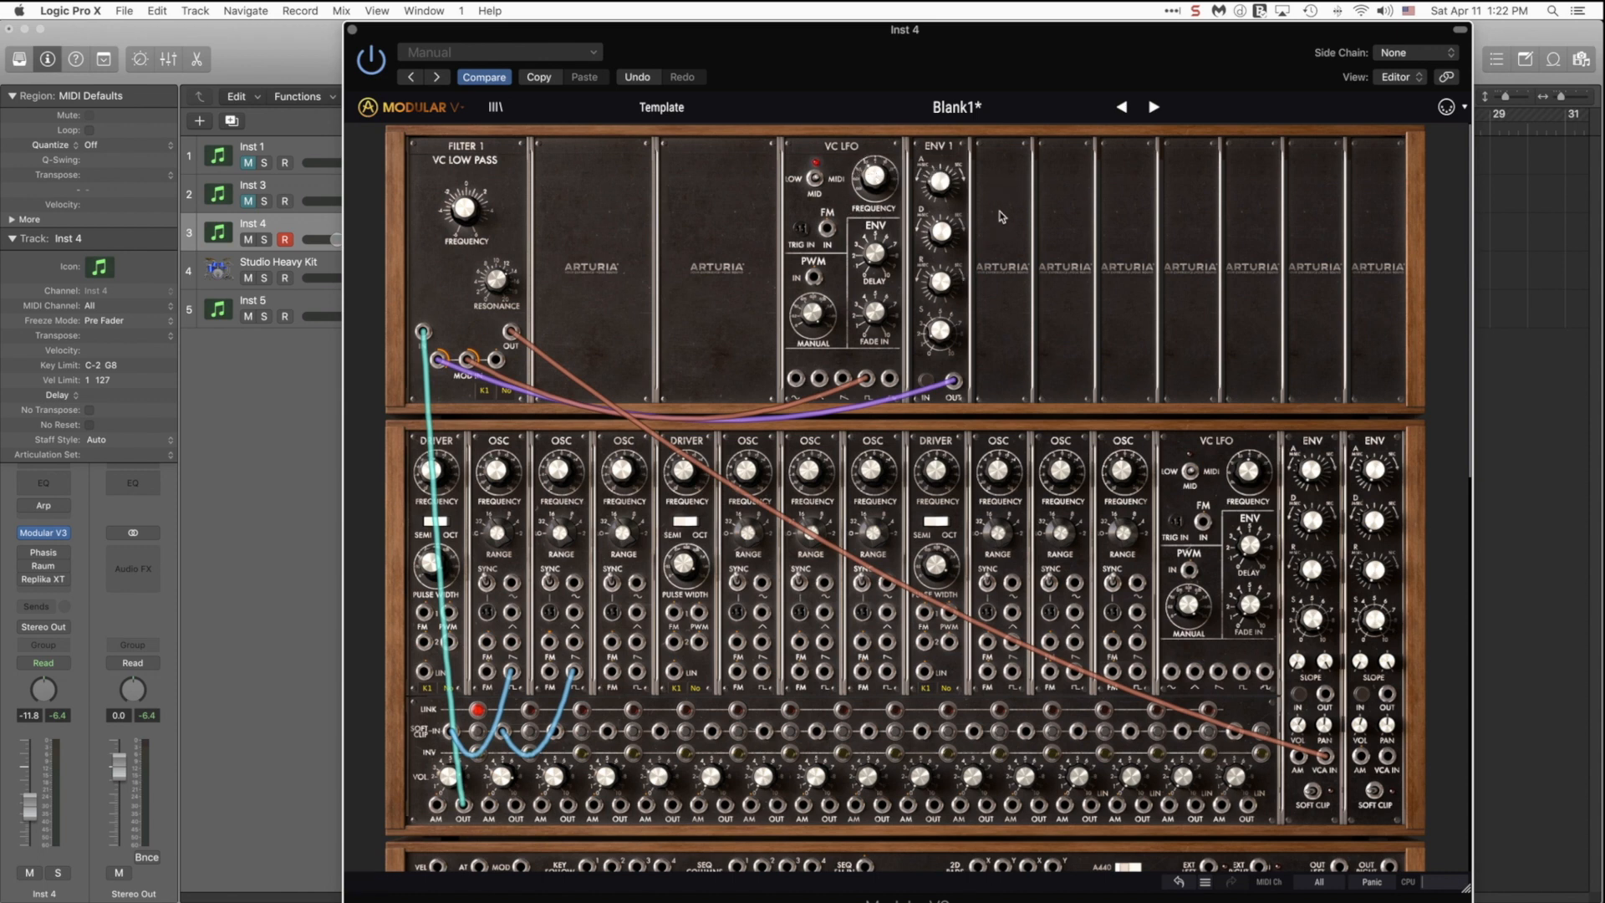
Load Envelope 2 into module slot 6 and set its trigger input to LFO 1 Trig
left_click(1006, 148)
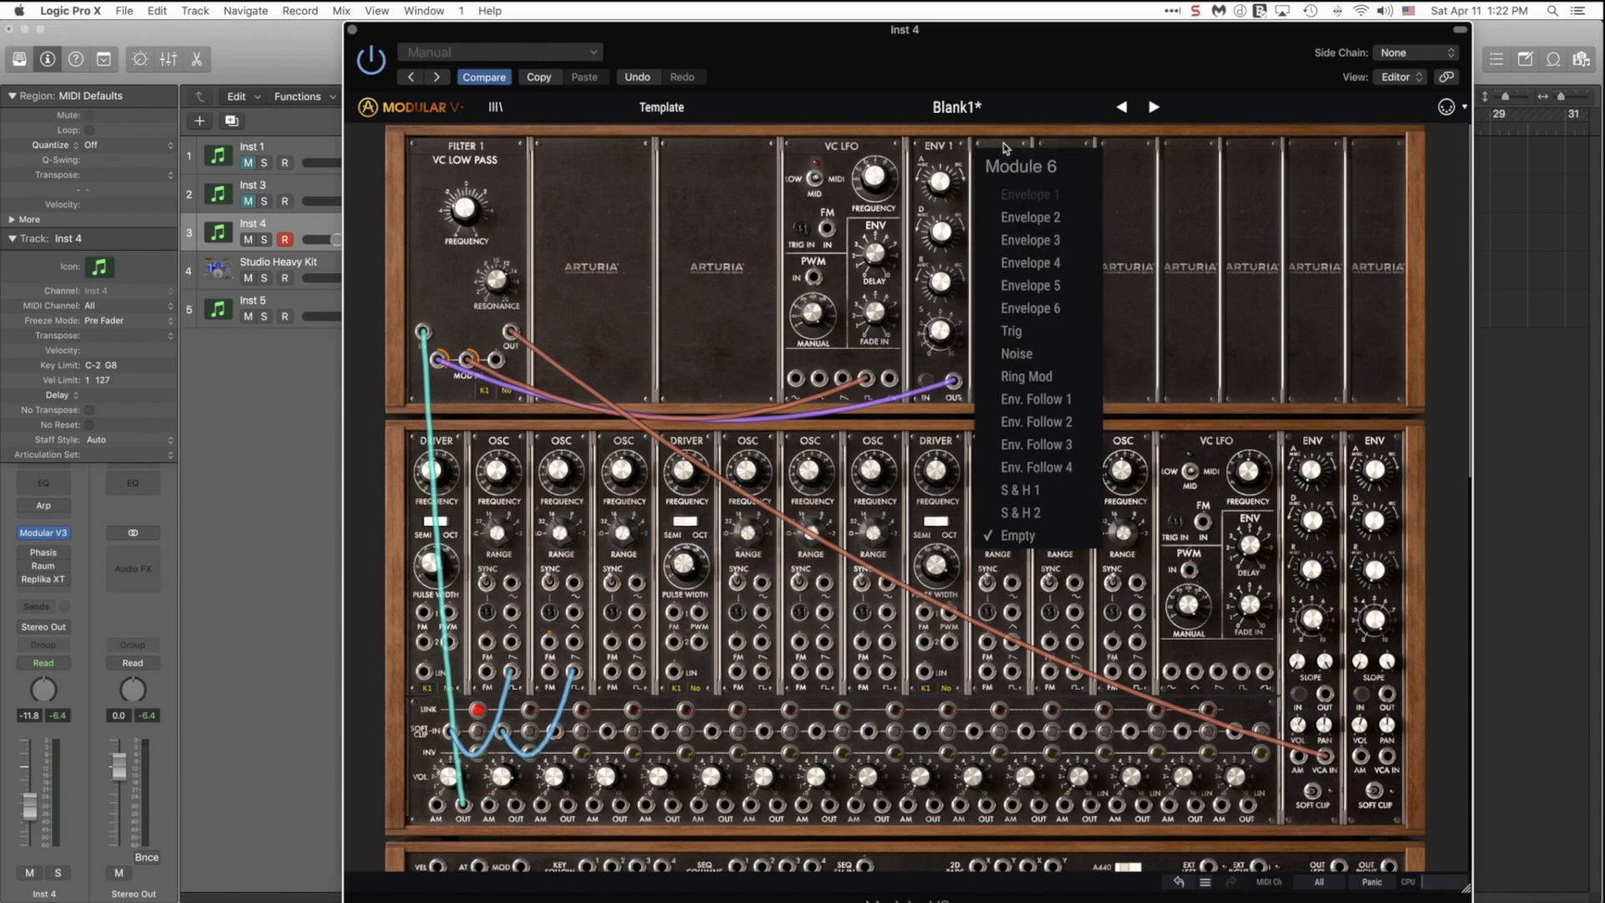
left_click(1015, 221)
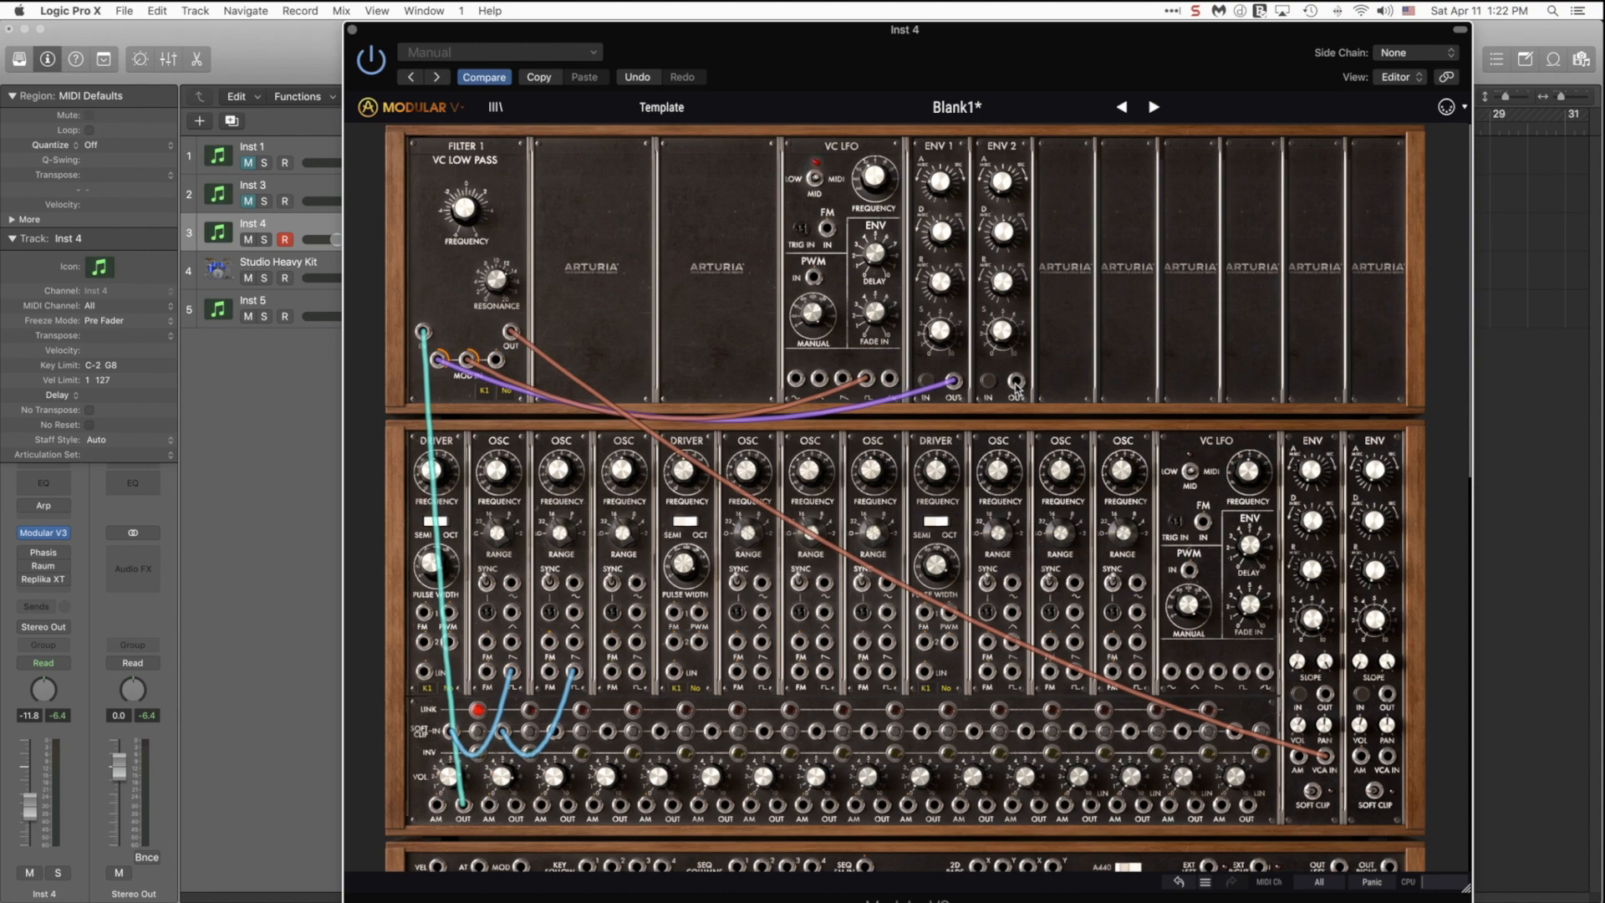
left_click(988, 383)
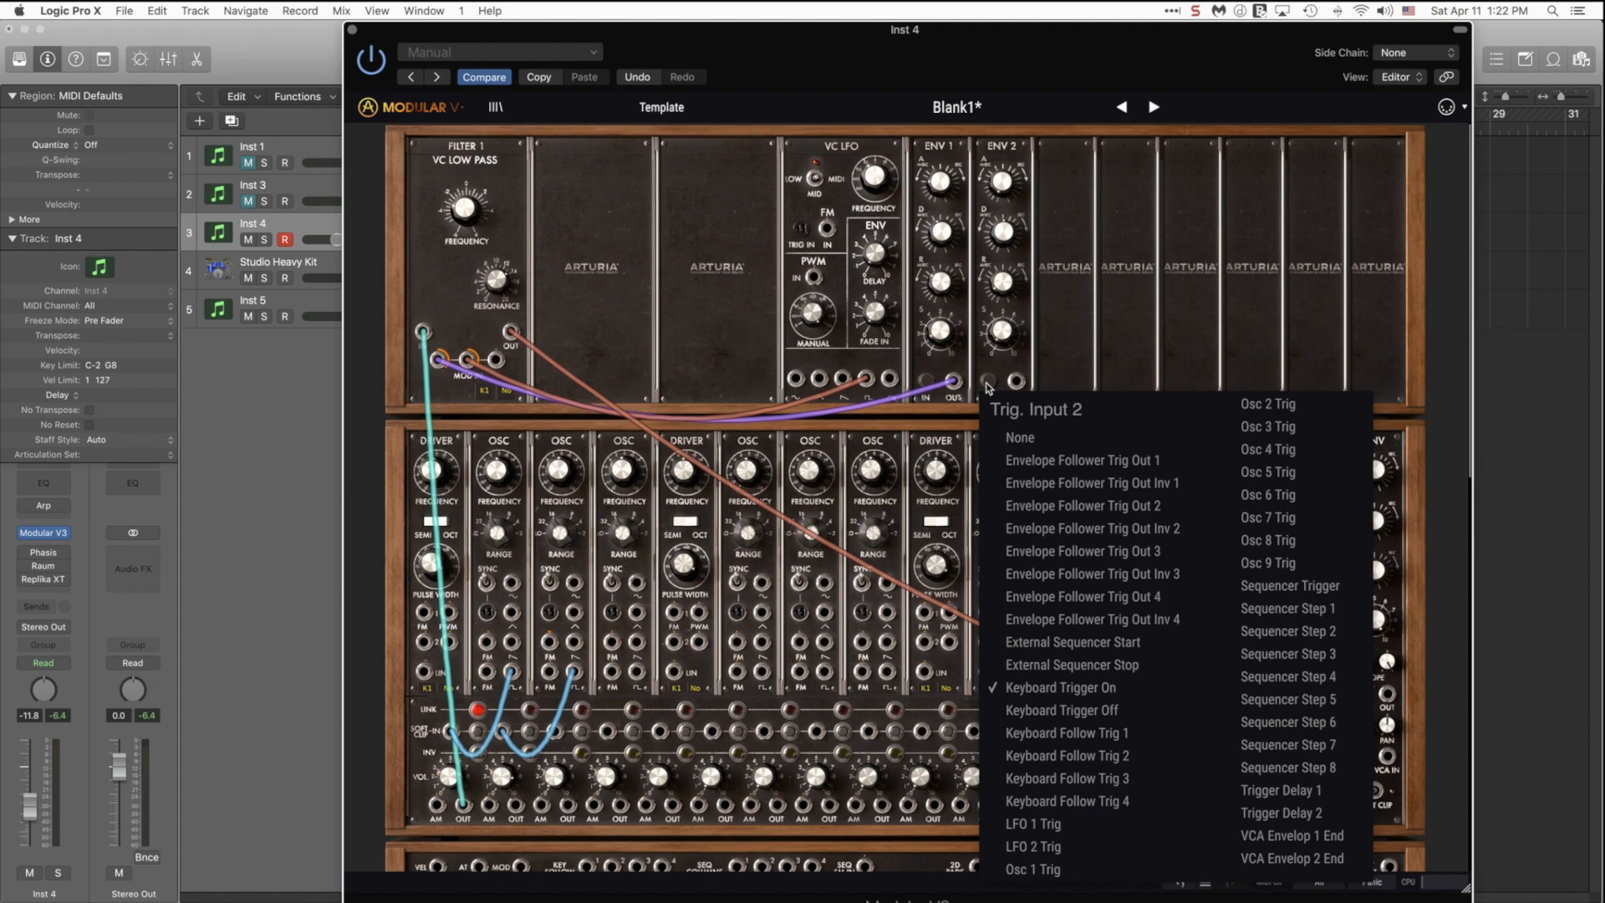
left_click(1034, 826)
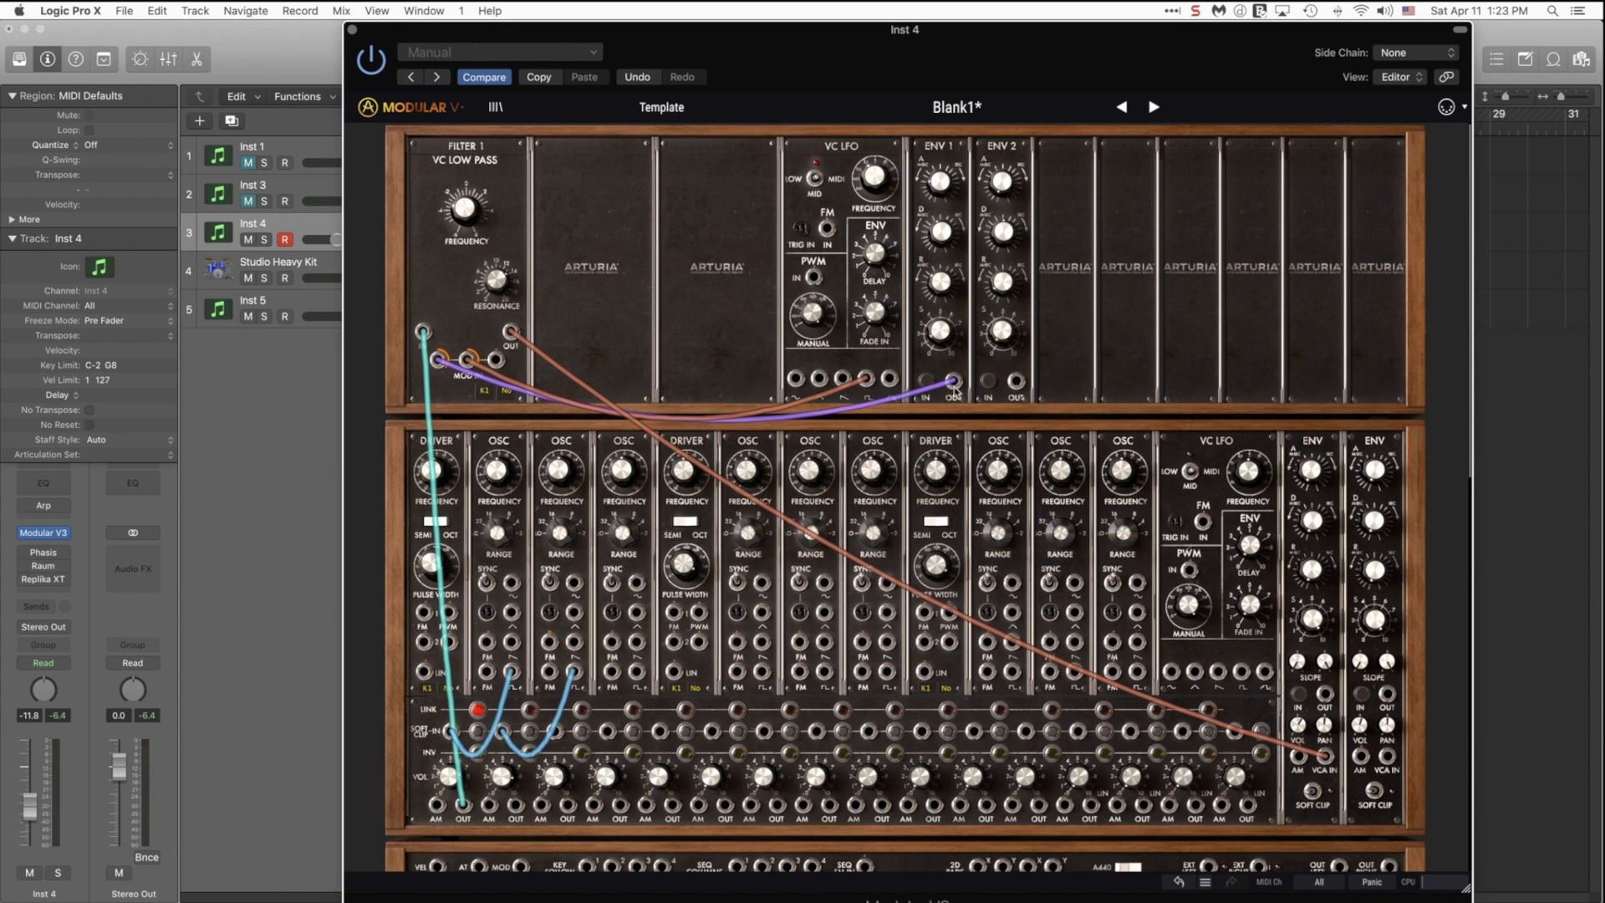
Patch Envelope 2's output into the filter's second modulation input in place of the LFO, and adjust the envelope's attack and release
left_click_drag(1016, 382, 468, 360)
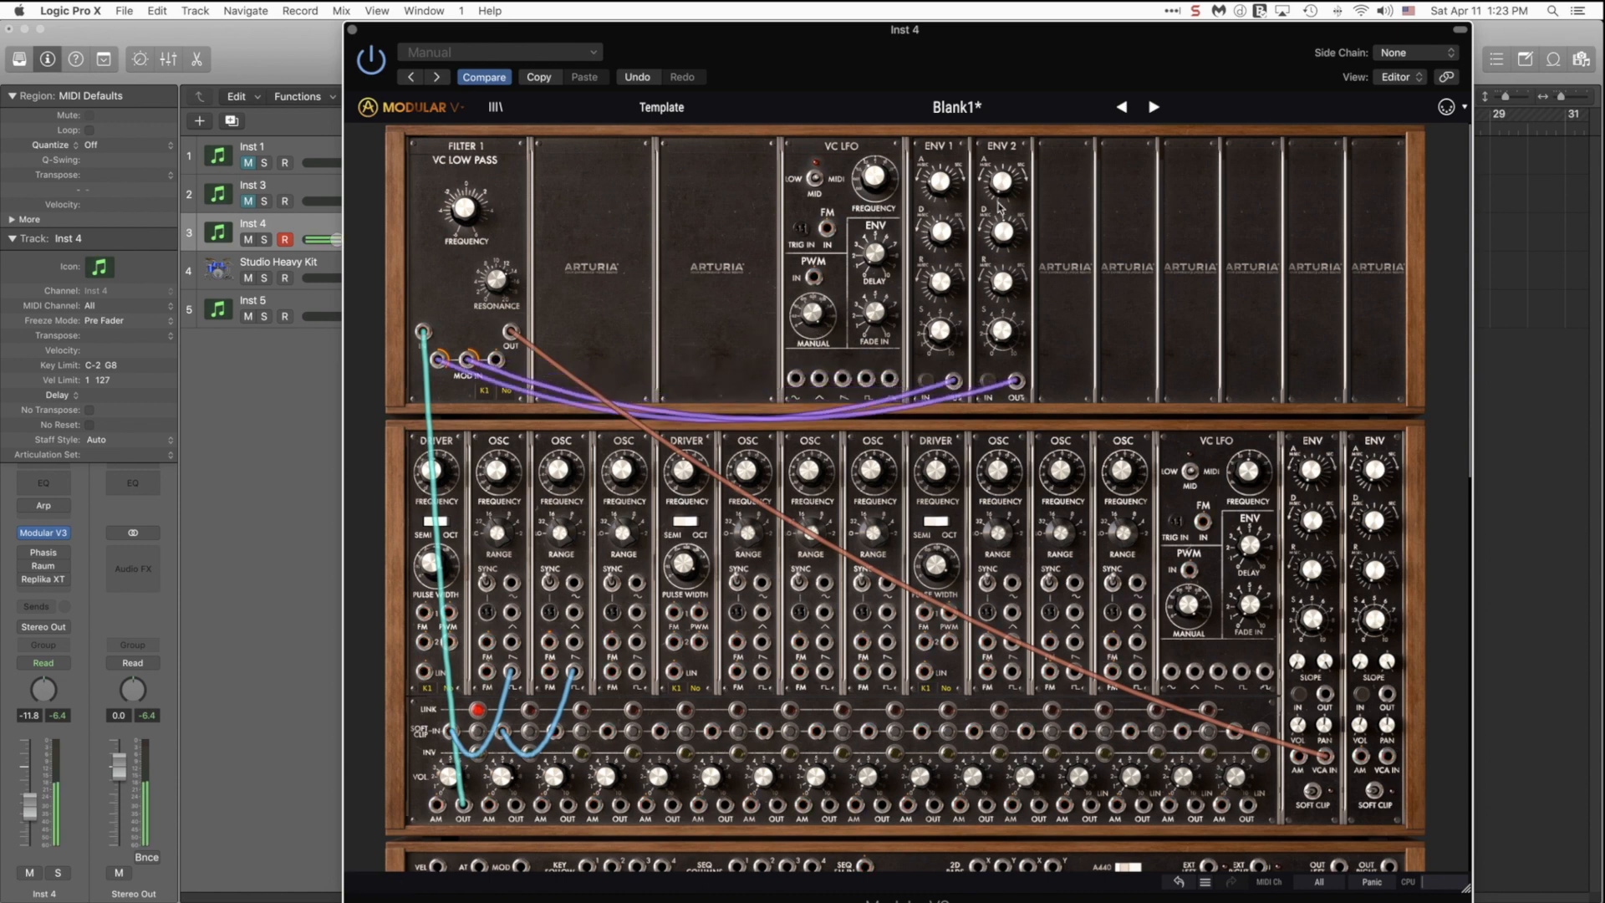
mouse_move(1002, 185)
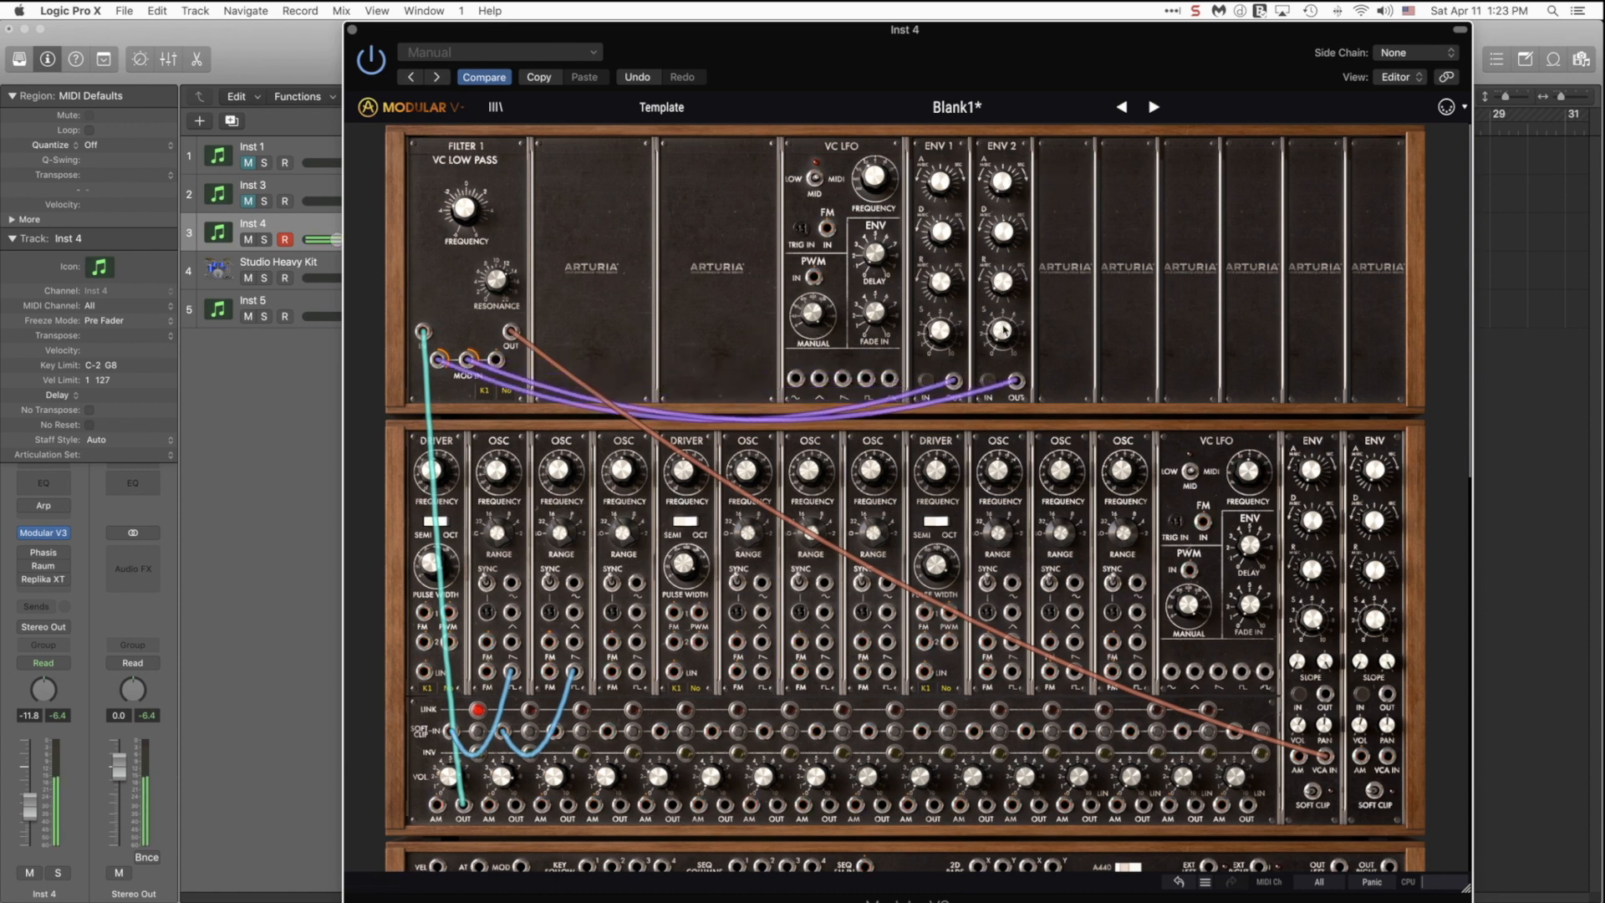
mouse_move(1002, 333)
left_click_drag(1000, 183, 999, 209)
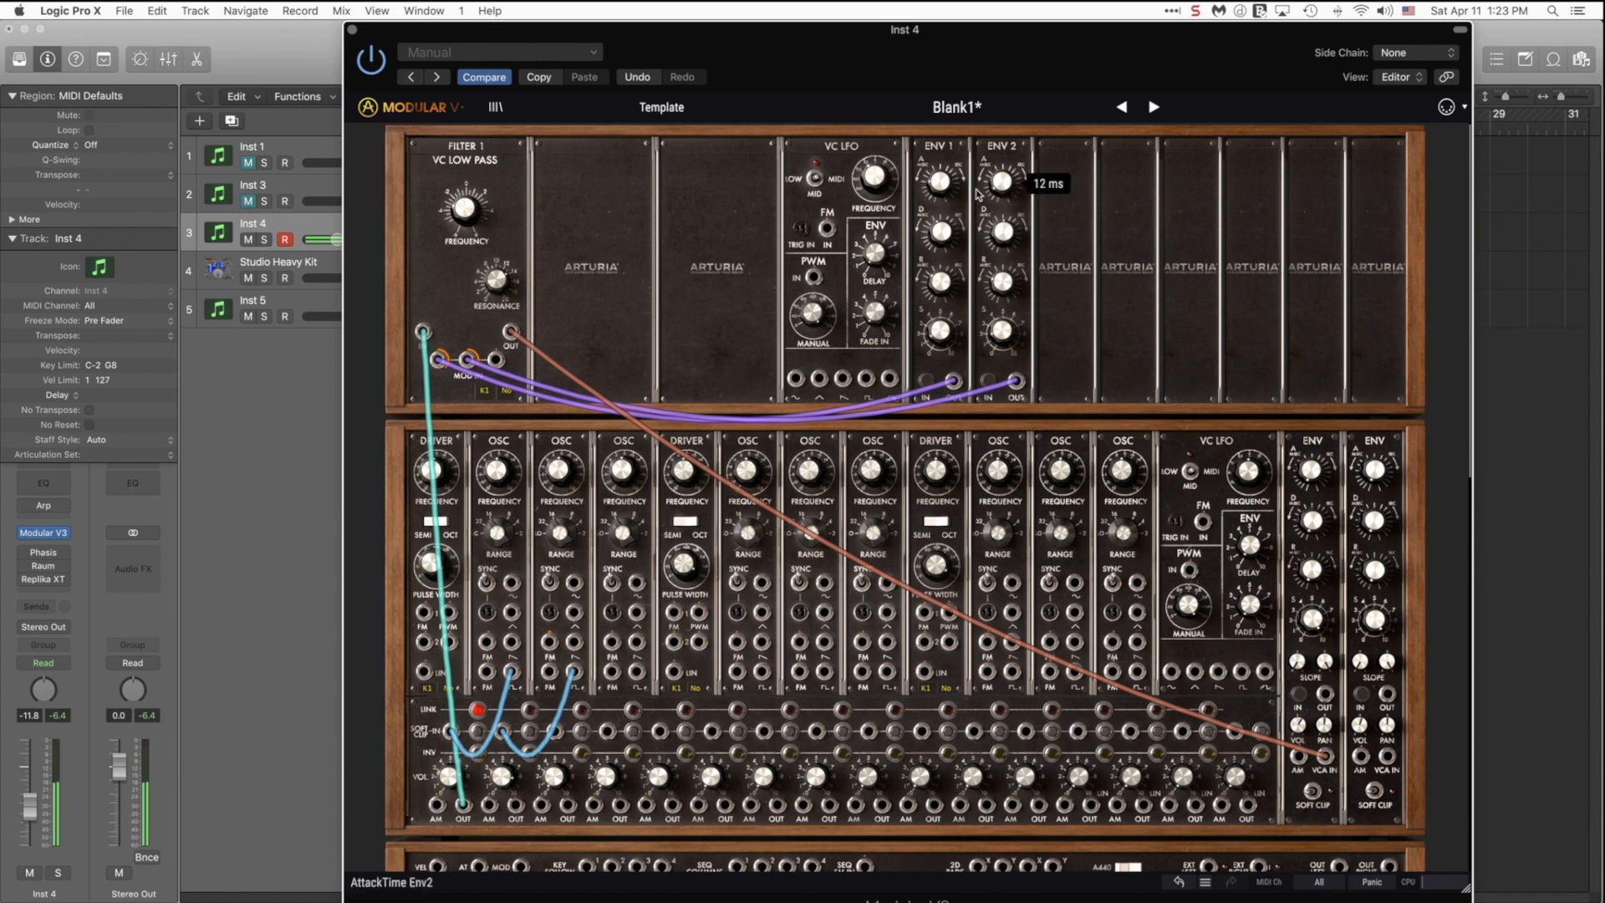
left_click_drag(874, 184, 875, 184)
left_click_drag(1005, 184, 1002, 226)
left_click_drag(1004, 330, 1003, 333)
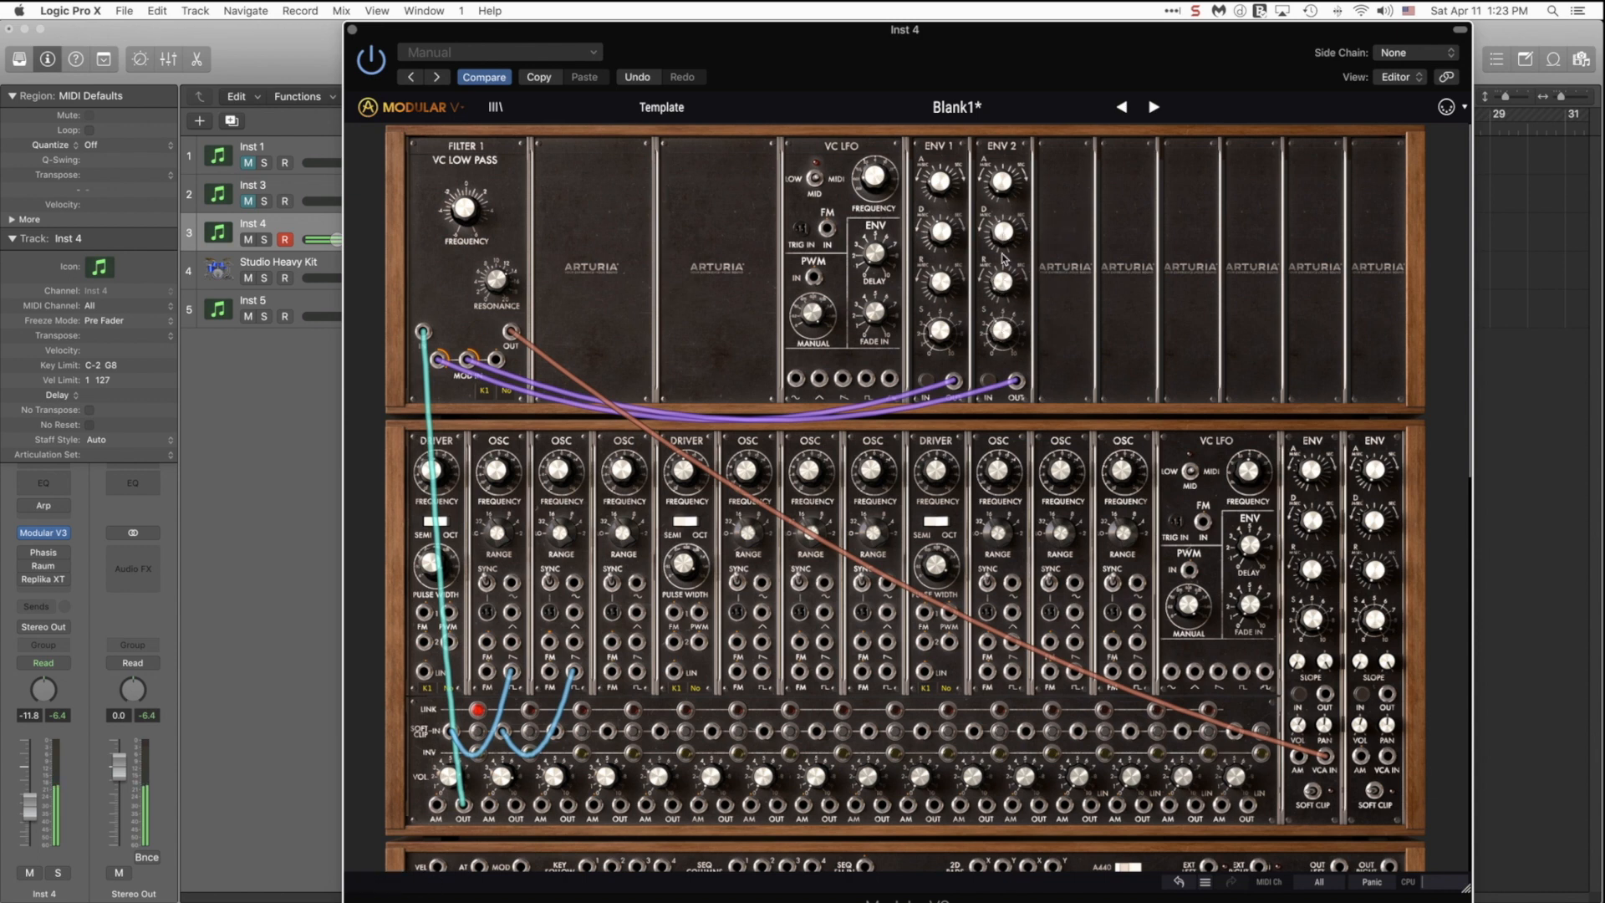
mouse_move(1007, 235)
mouse_move(1002, 182)
mouse_move(872, 179)
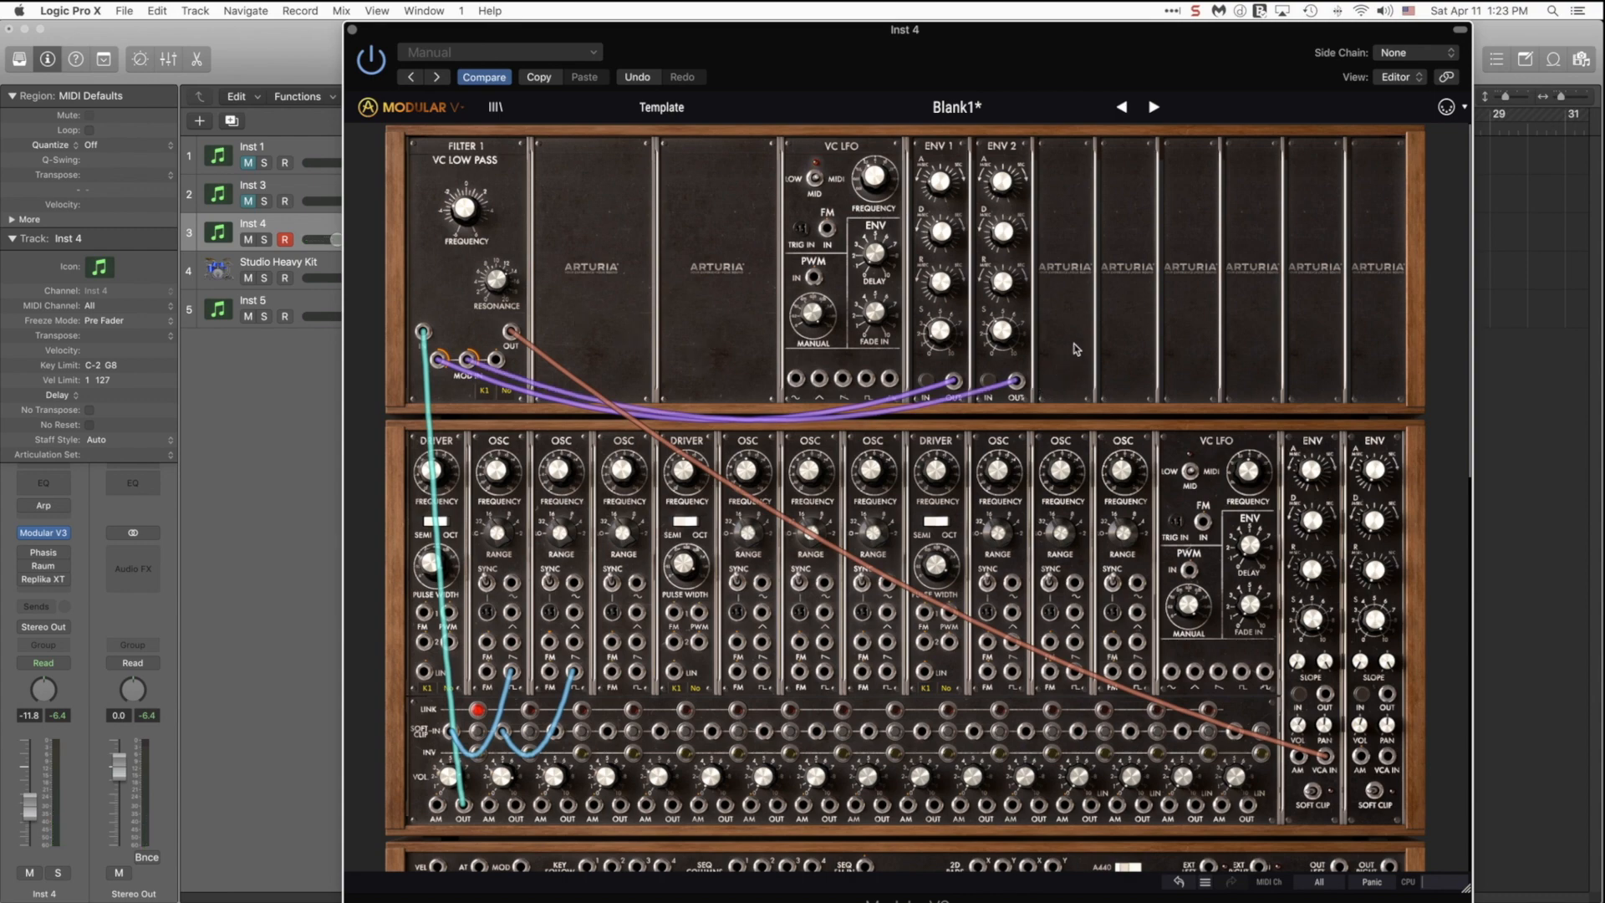
Enable the chorus and the dual delay on VCA 1
scroll(1059, 361, "down", 10)
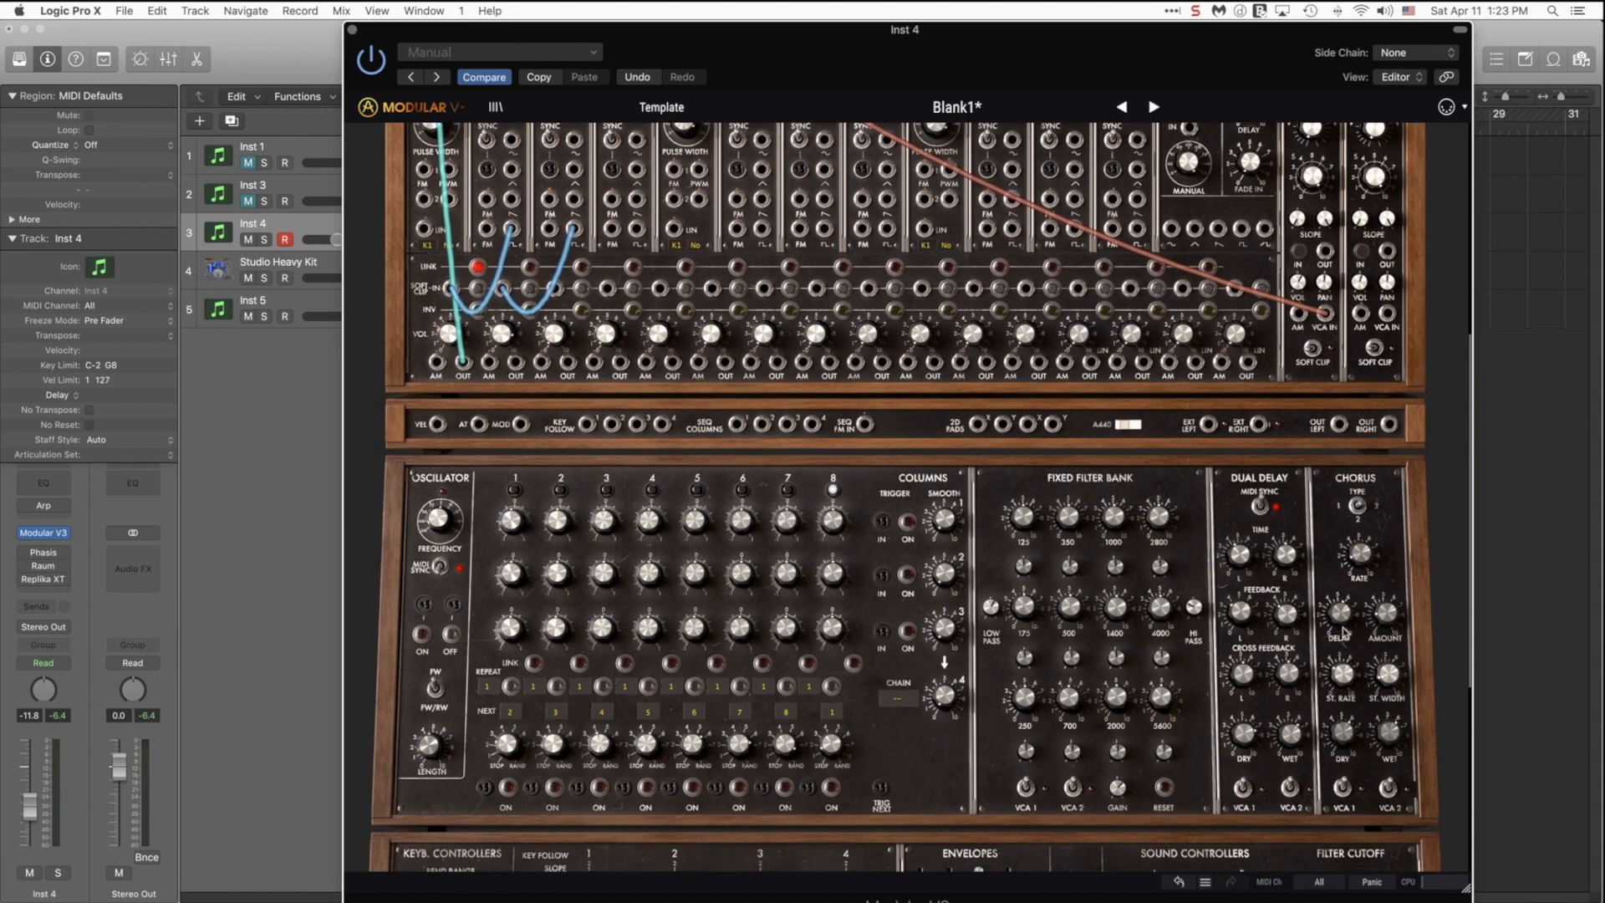
scroll(1204, 572, "down", 4)
scroll(1213, 565, "down", 1)
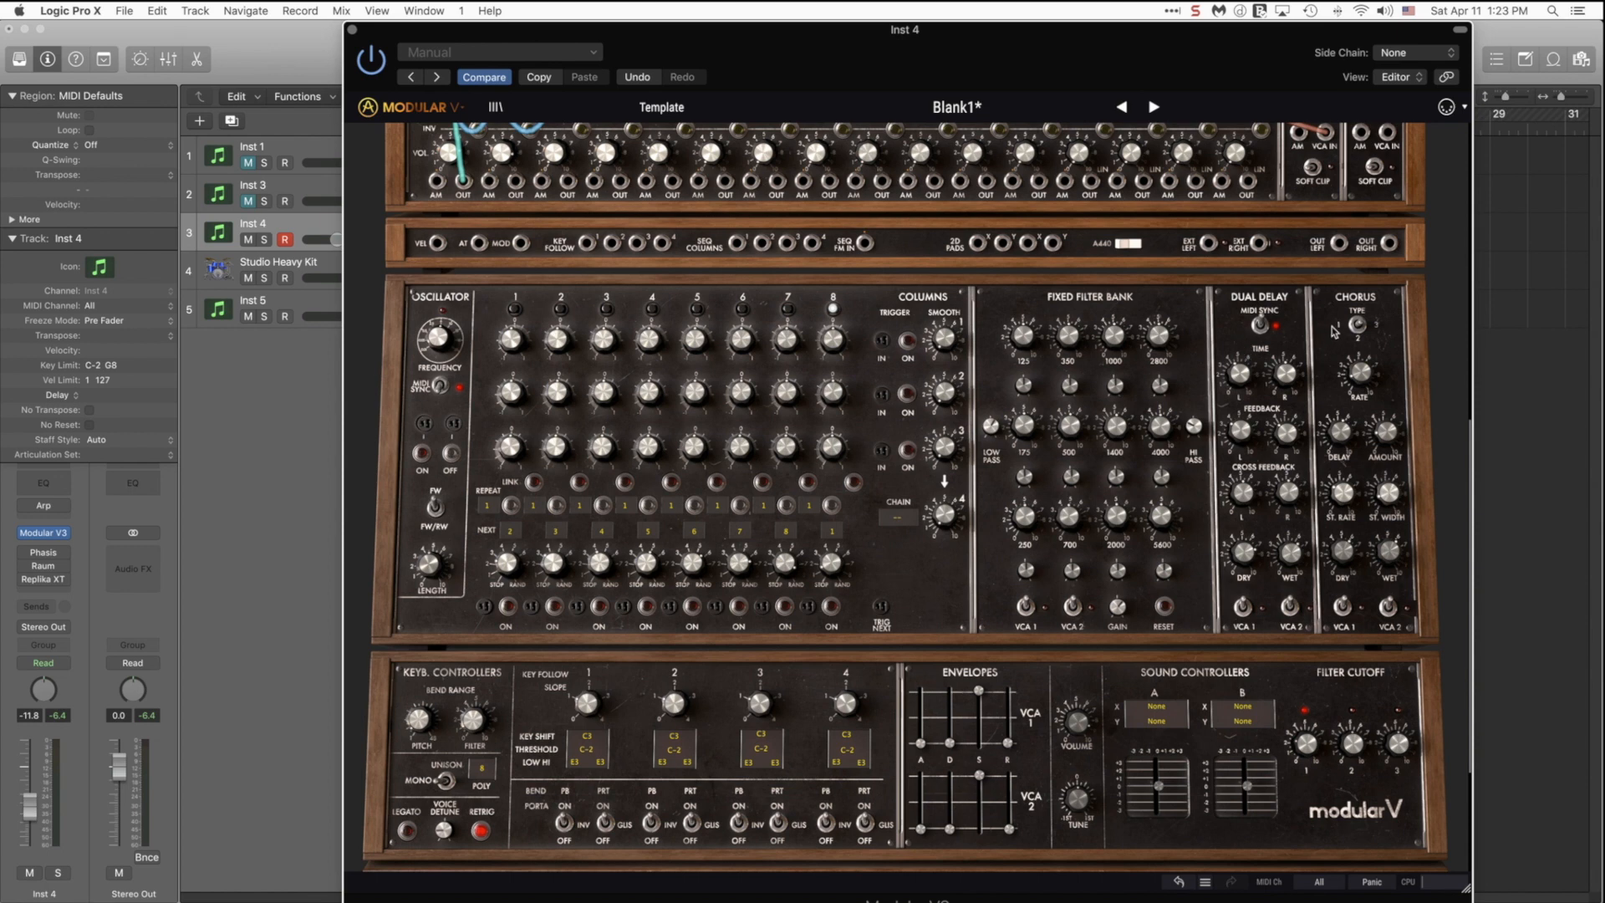
left_click(1344, 607)
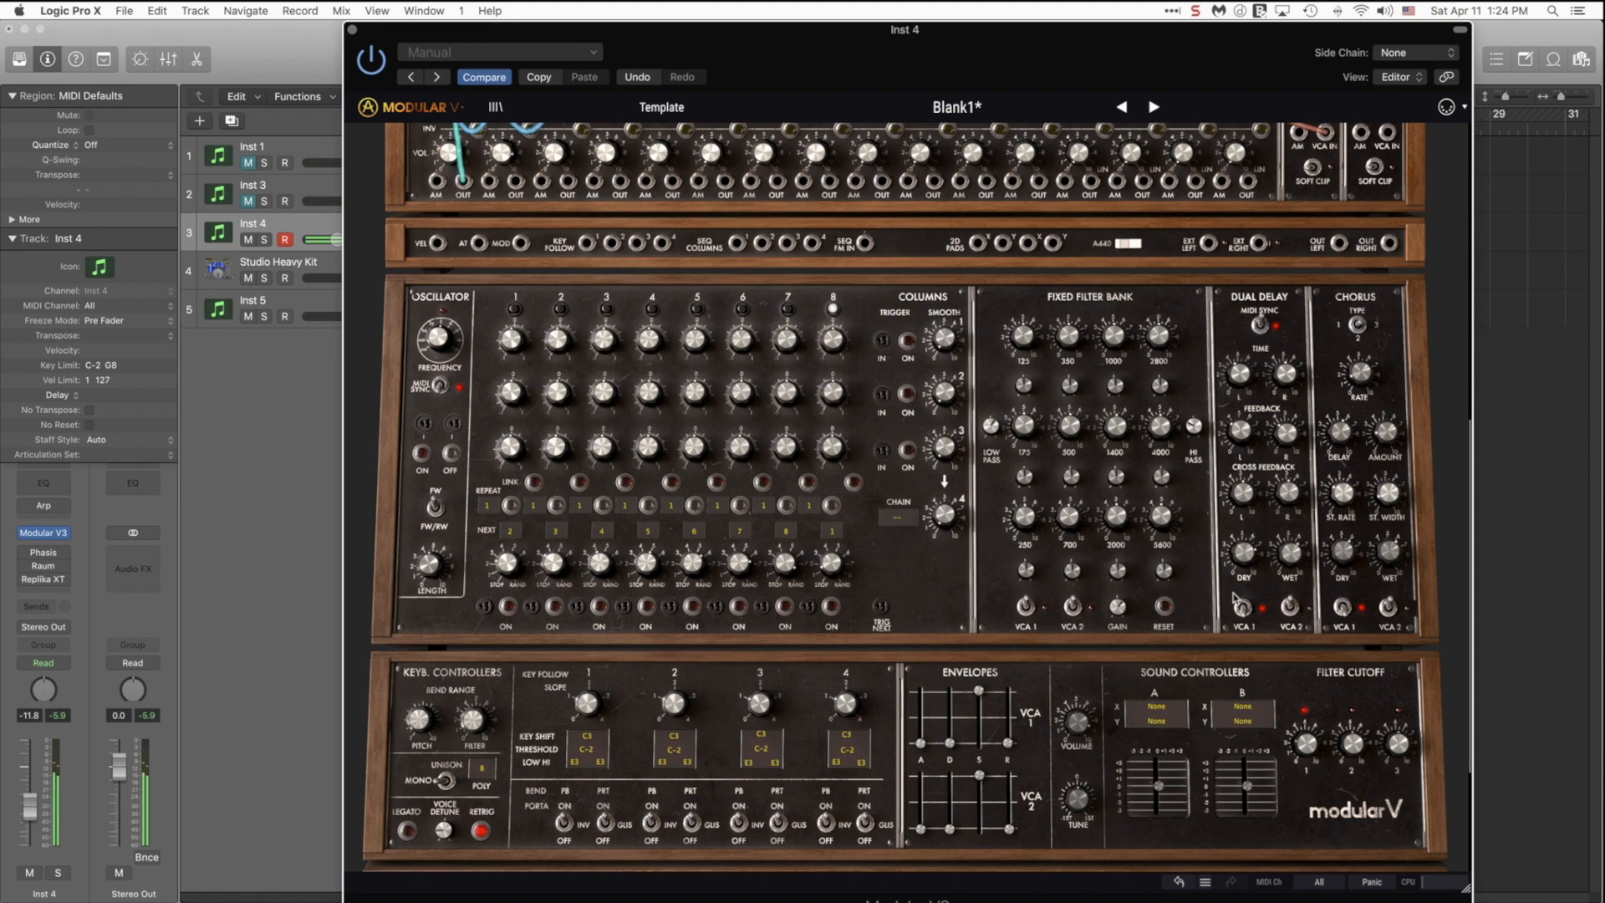
scroll(1060, 443, "up", 10)
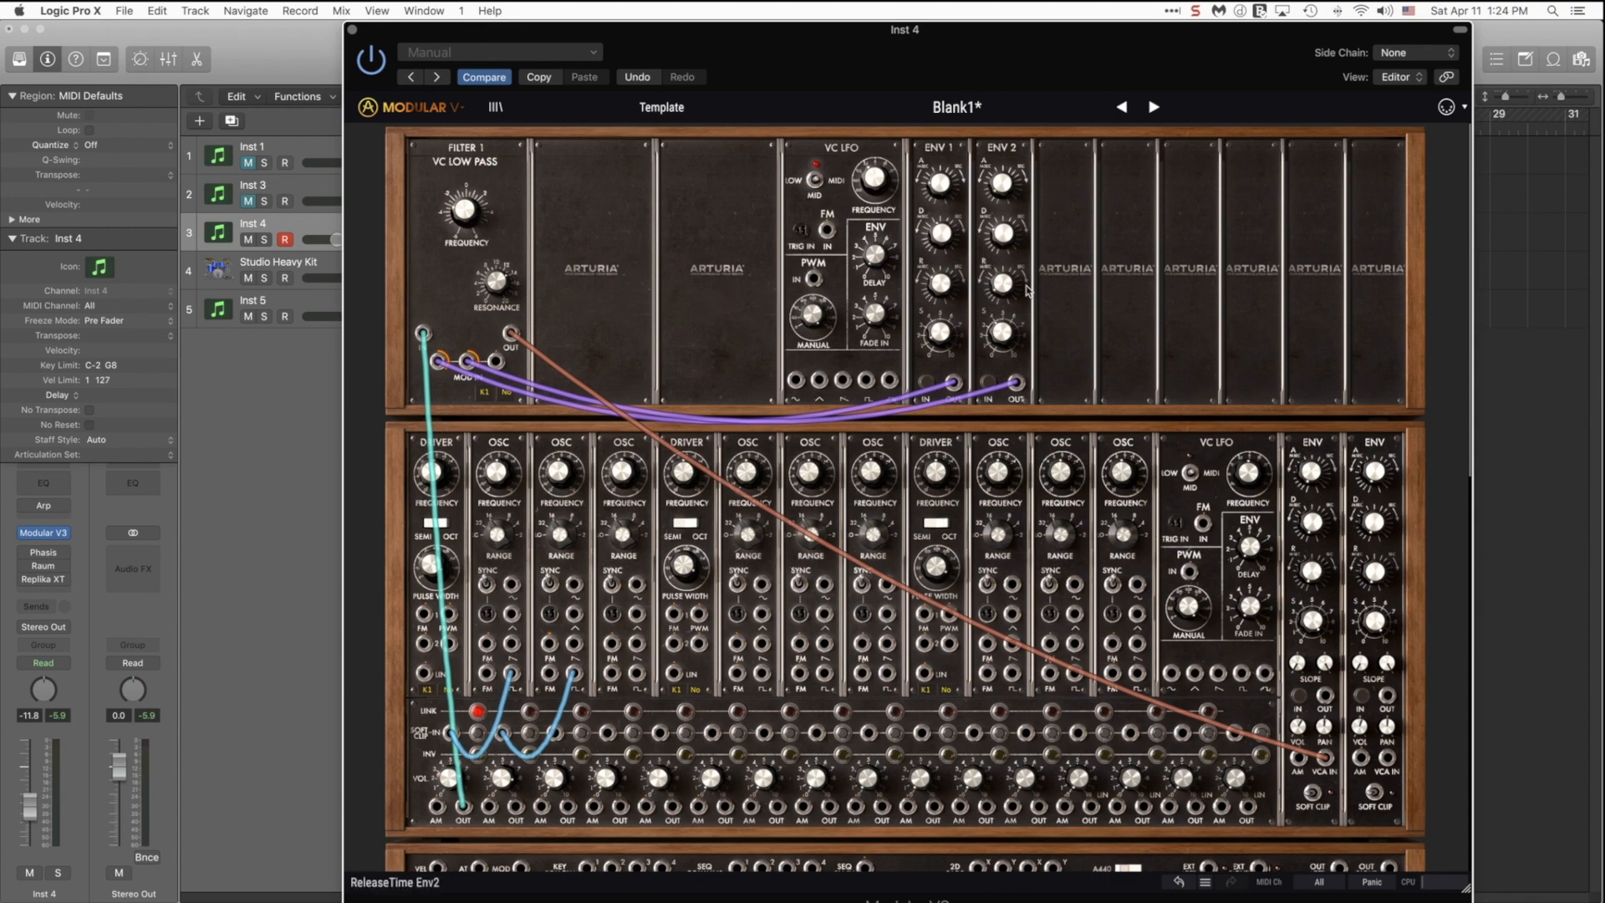
scroll(1128, 303, "down", 15)
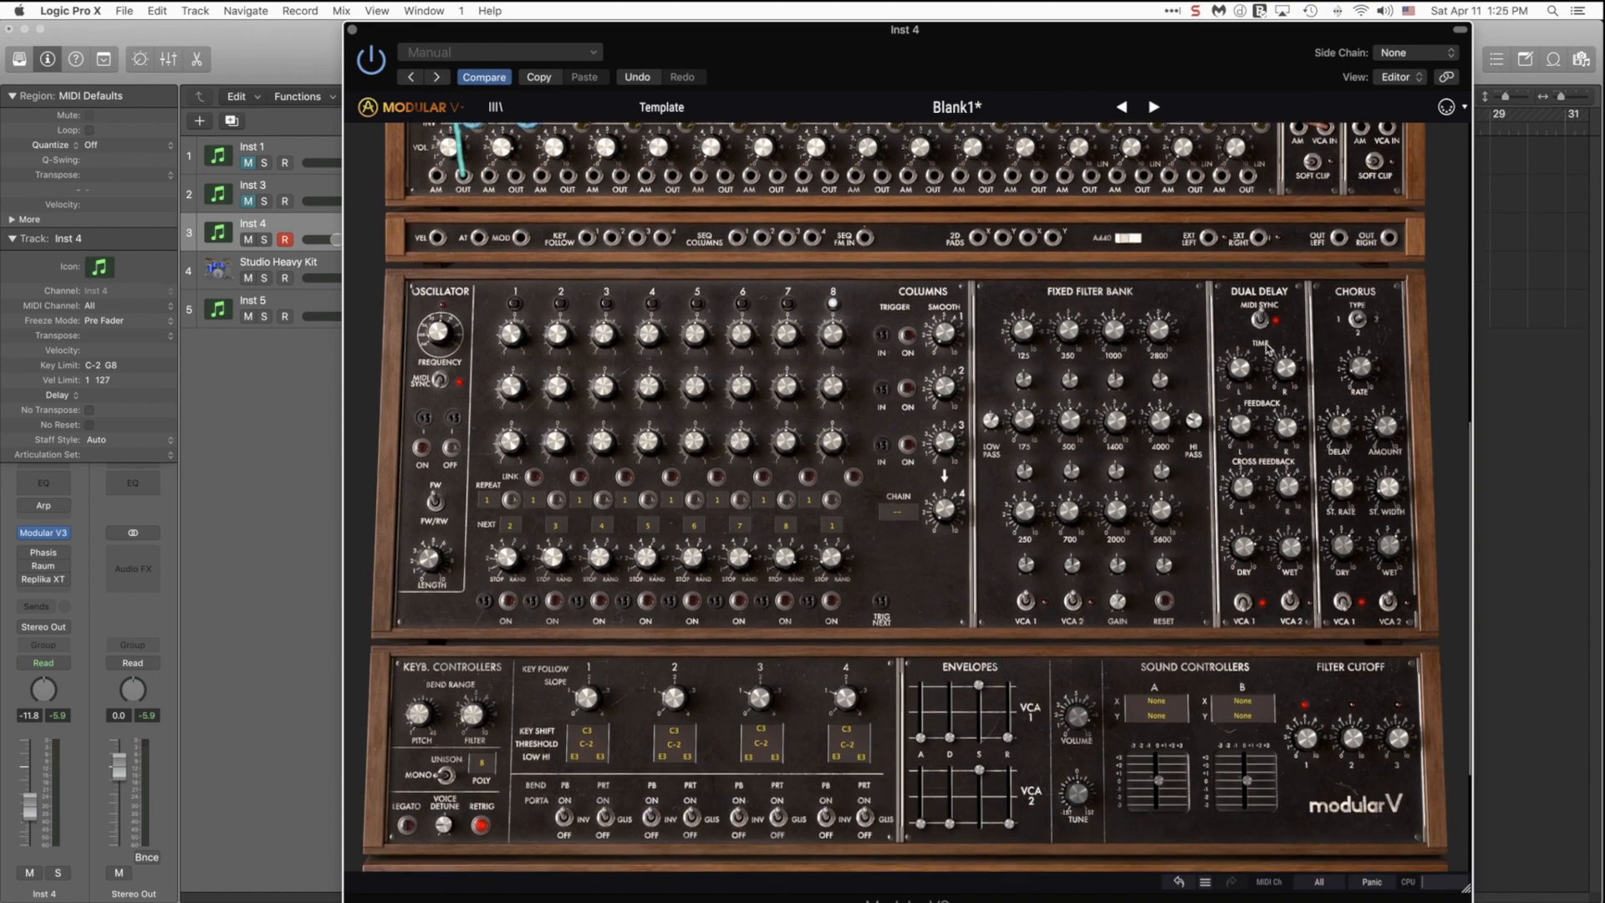
scroll(1261, 336, "up", 5)
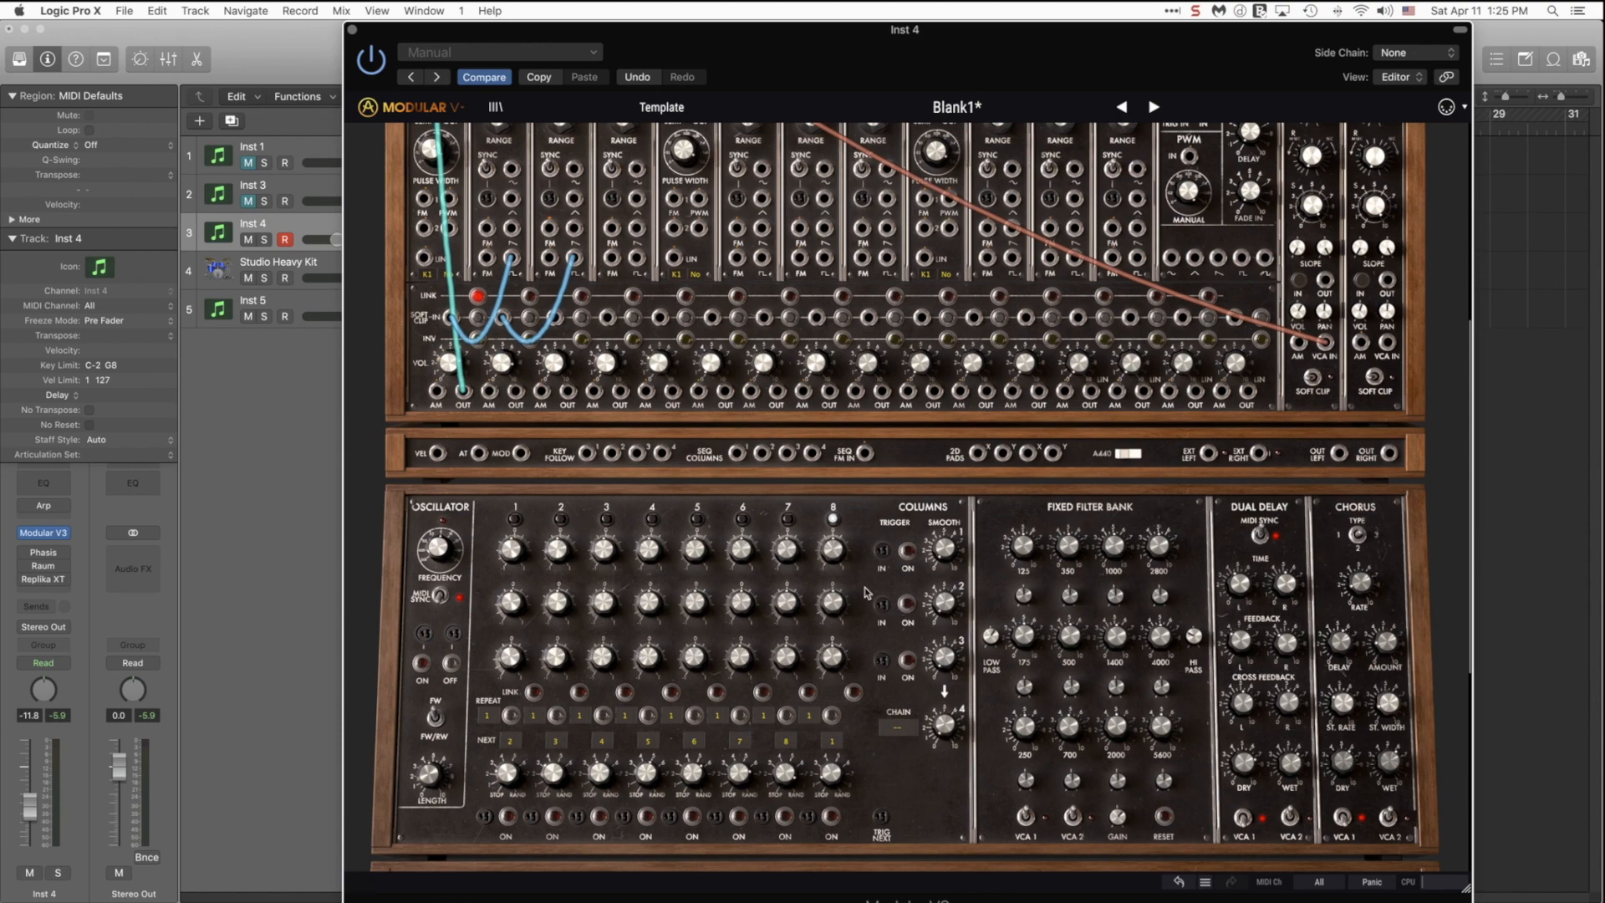
scroll(999, 484, "up", 5)
scroll(999, 484, "up", 4)
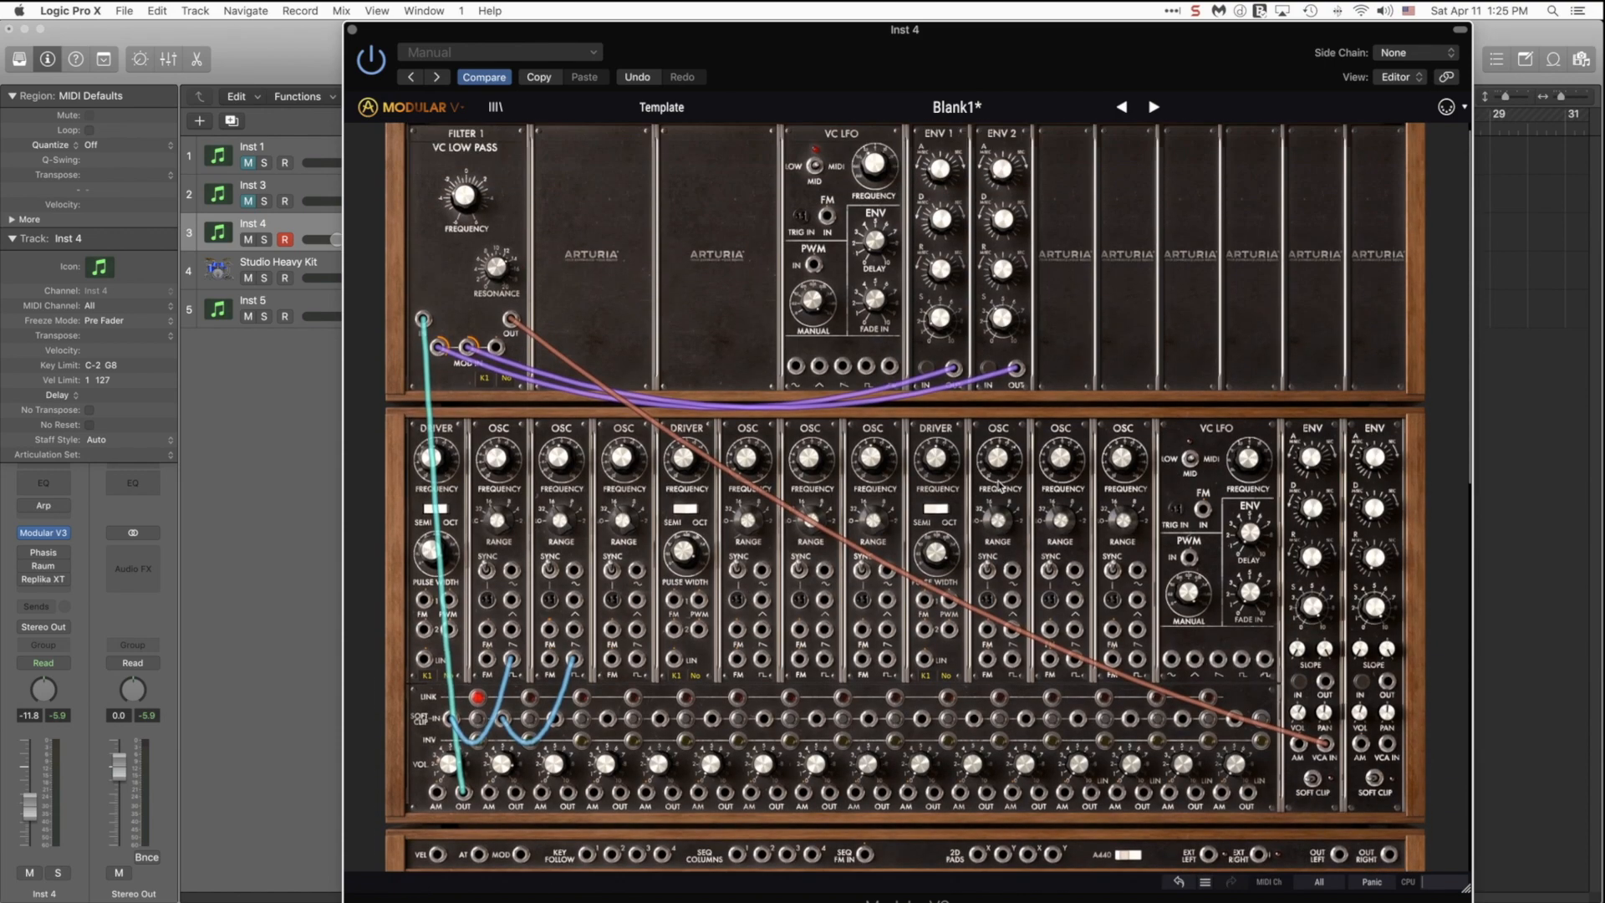